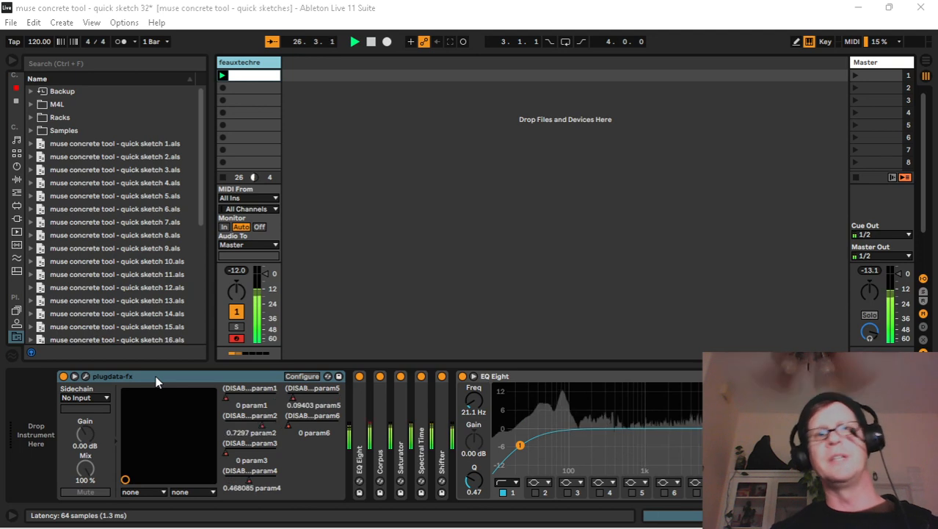
Mute the feauxtechre track and insert a new MIDI track beside it.
left_click(156, 378)
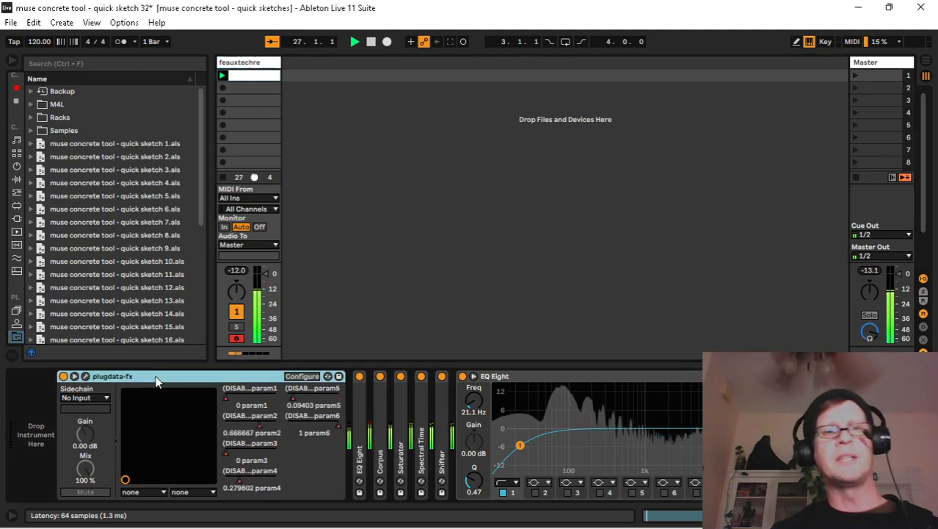
left_click(236, 311)
left_click(265, 65)
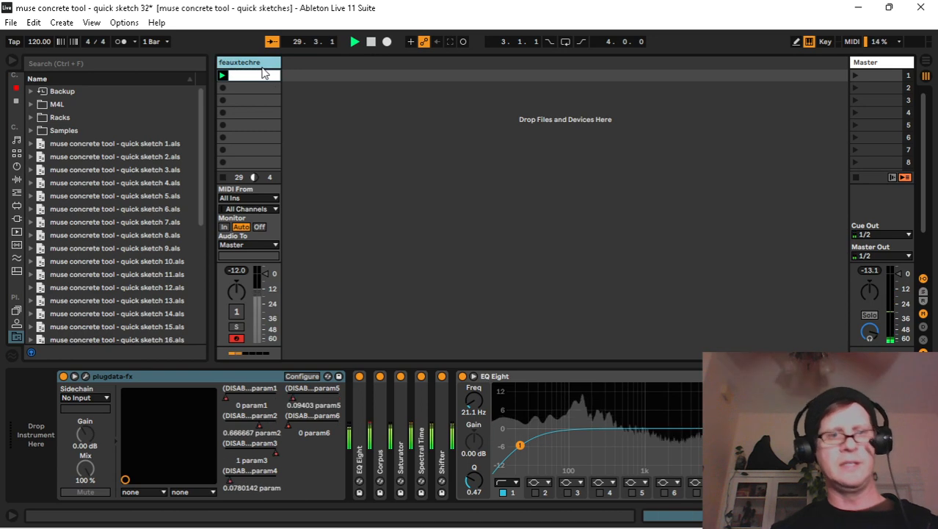
key("ctrl+shift+t")
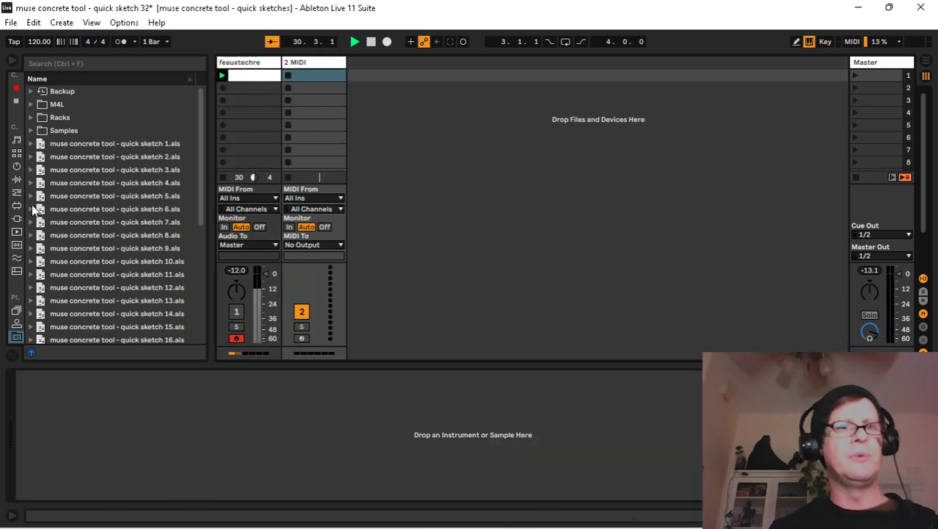
Load the VST3 plugdata instrument onto the new MIDI track.
left_click(16, 220)
left_click(33, 104)
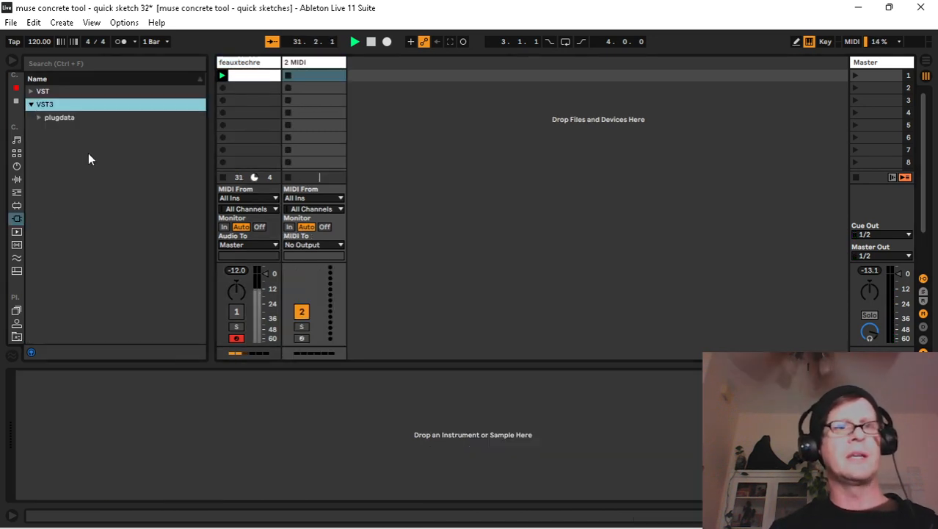
left_click(39, 117)
left_click_drag(81, 130, 200, 116)
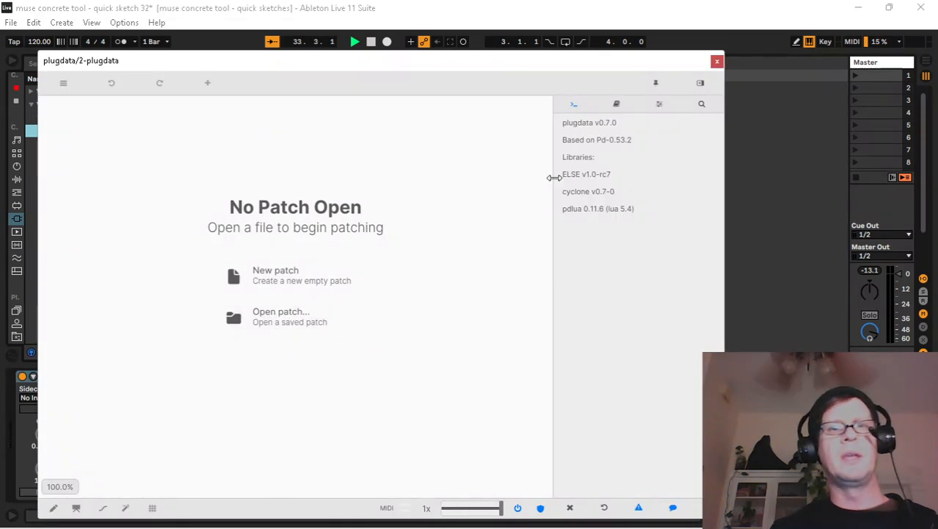
Open the saved patch drum-machine.pd in the plugdata instrument.
left_click(287, 316)
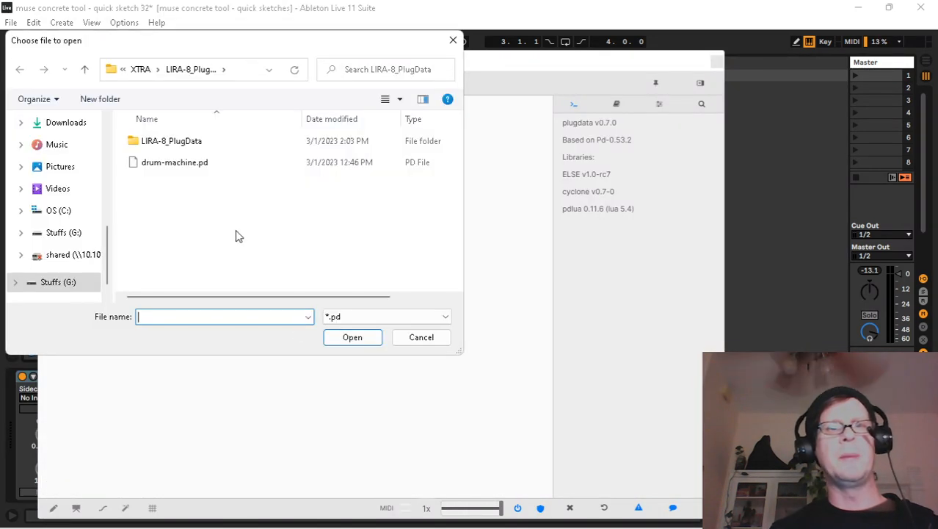
left_click(168, 168)
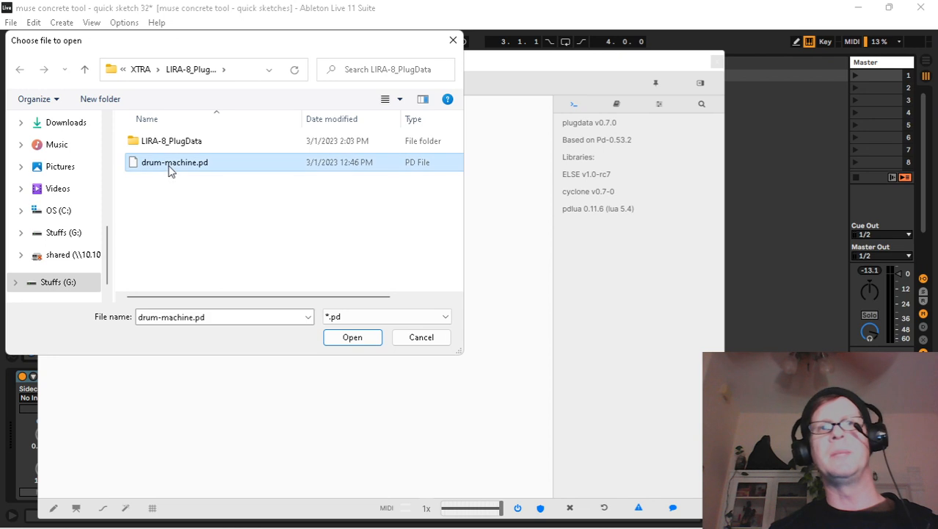
left_click(353, 337)
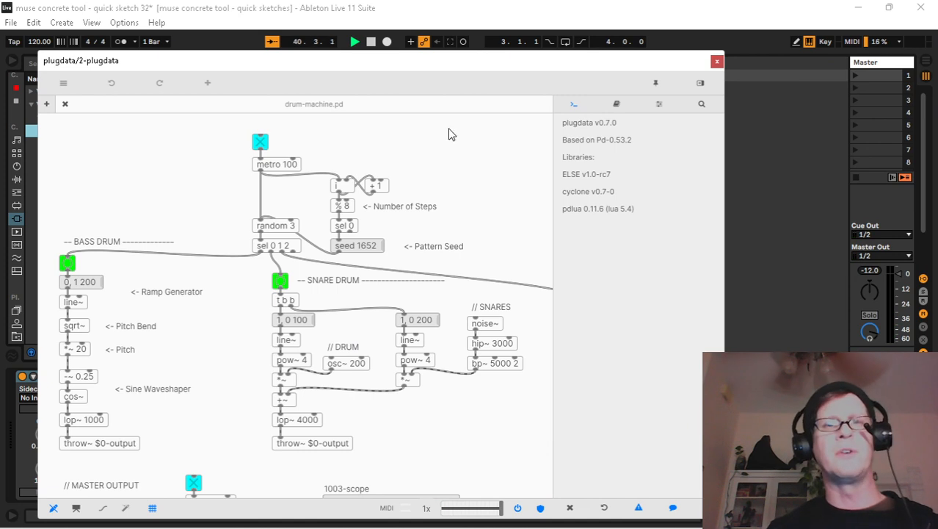
Add the automation parameter param1, place its param object in the patch and connect it to the toggle above metro 100.
left_click(658, 105)
left_click(610, 122)
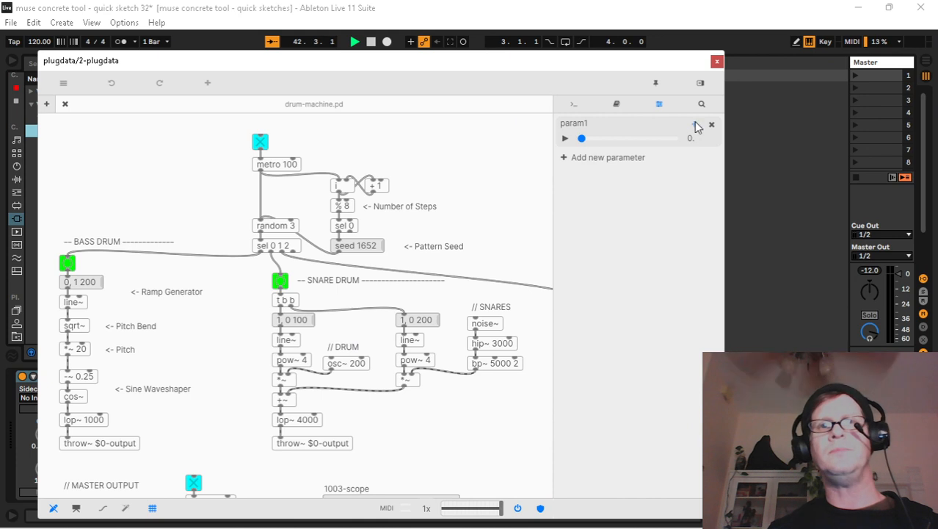
left_click_drag(697, 127, 415, 138)
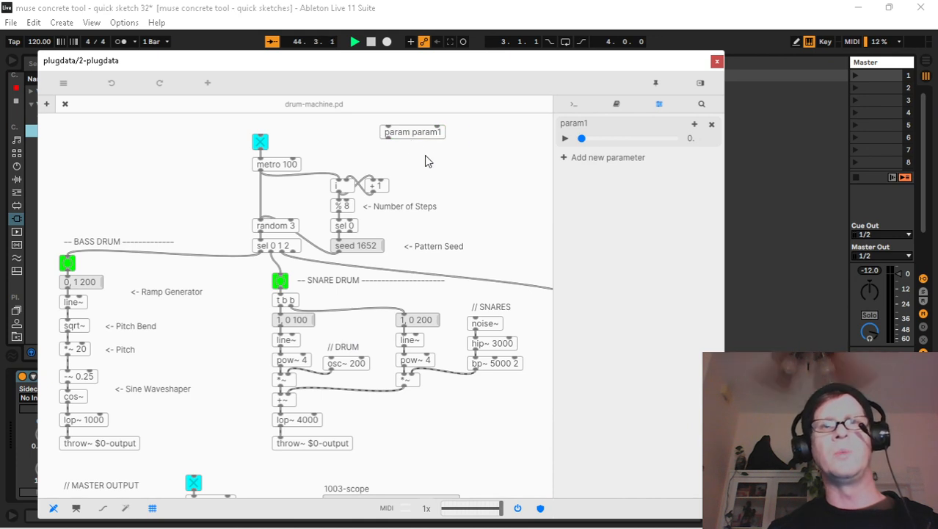
key("ctrl+e")
left_click_drag(383, 141, 267, 132)
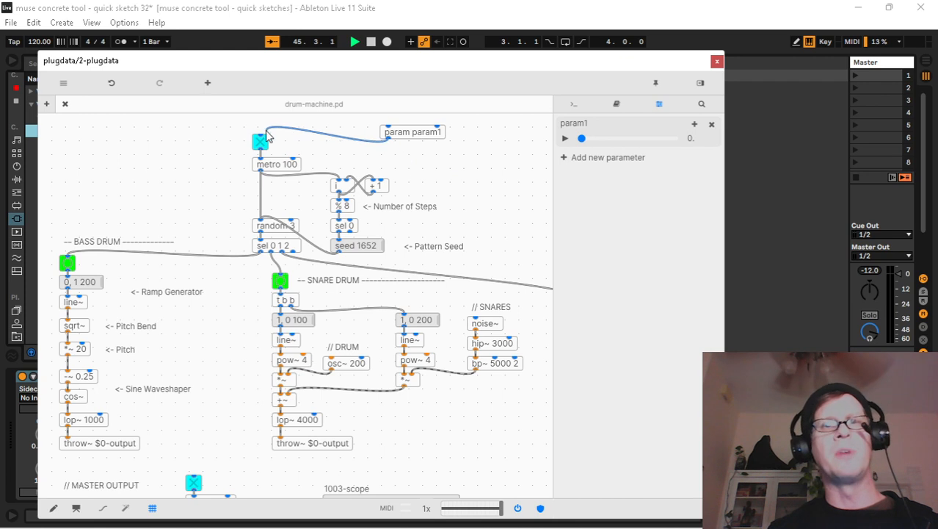
Create a MIDI clip in the plugdata track's first slot and launch it.
left_click_drag(338, 67, 677, 150)
left_click(329, 75)
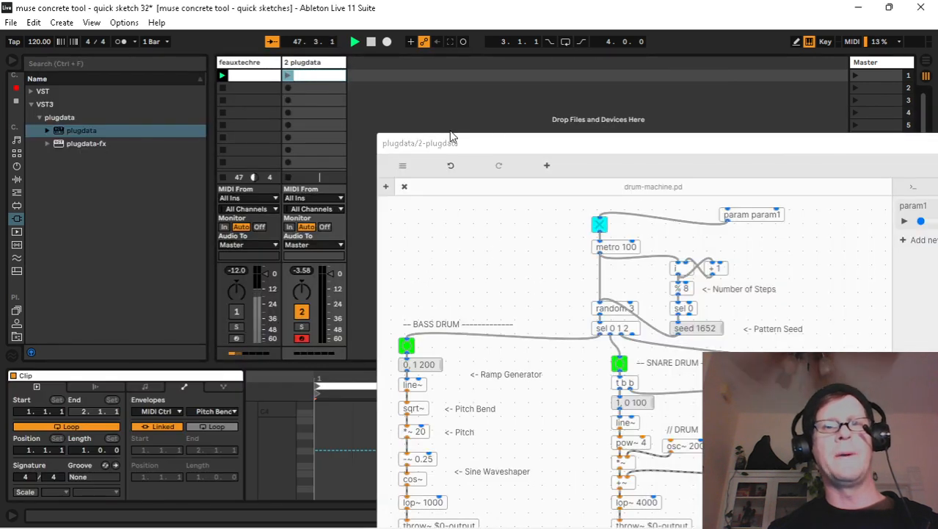
left_click_drag(820, 152, 791, 65)
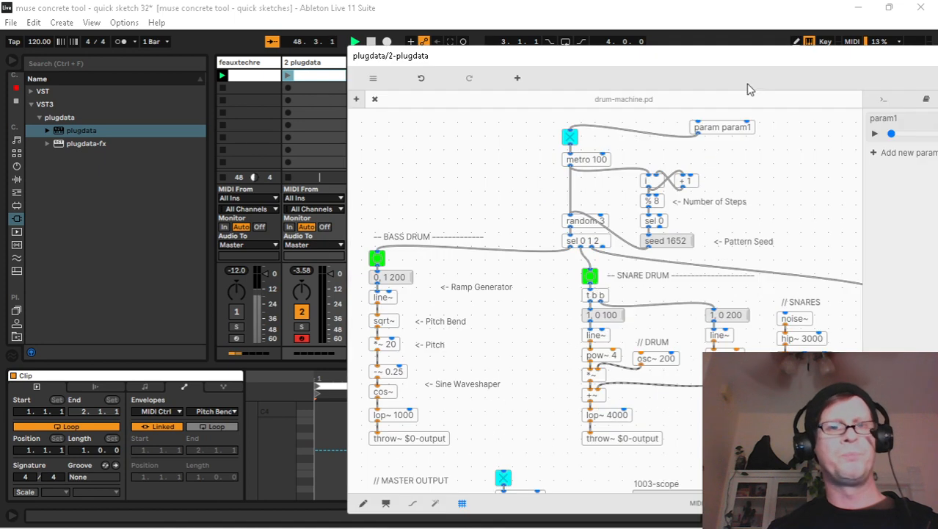
left_click(289, 77)
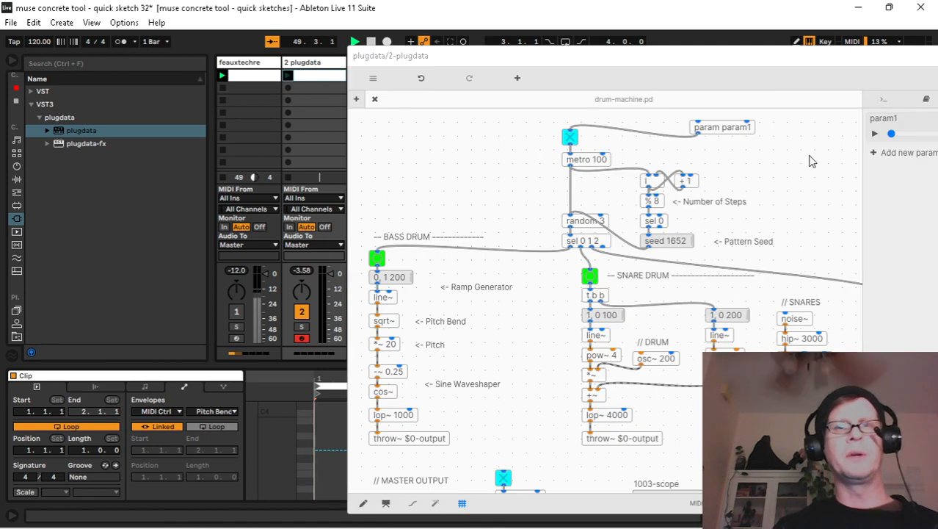
Touch param1 to select its clip envelope, then draw a full-height automation pulse from 1.1.3 to 1.2.
left_click(891, 133)
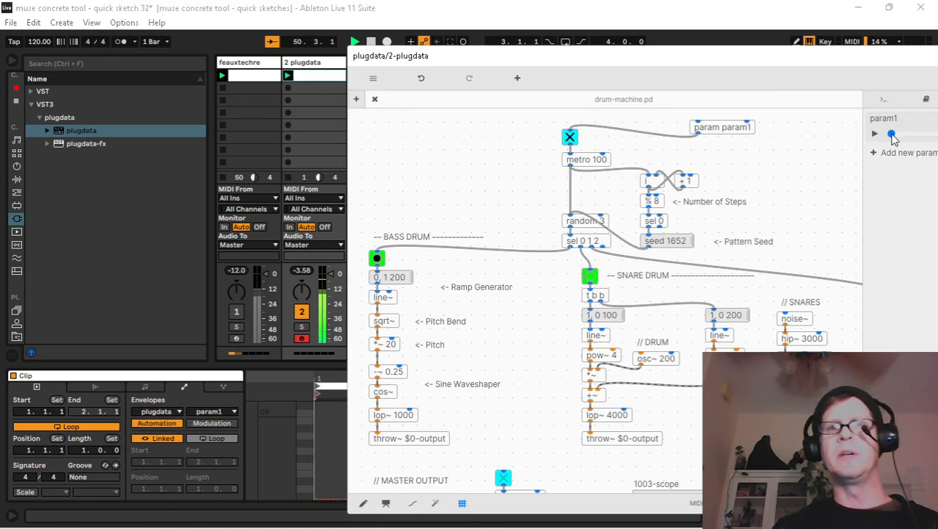
left_click_drag(922, 138, 868, 139)
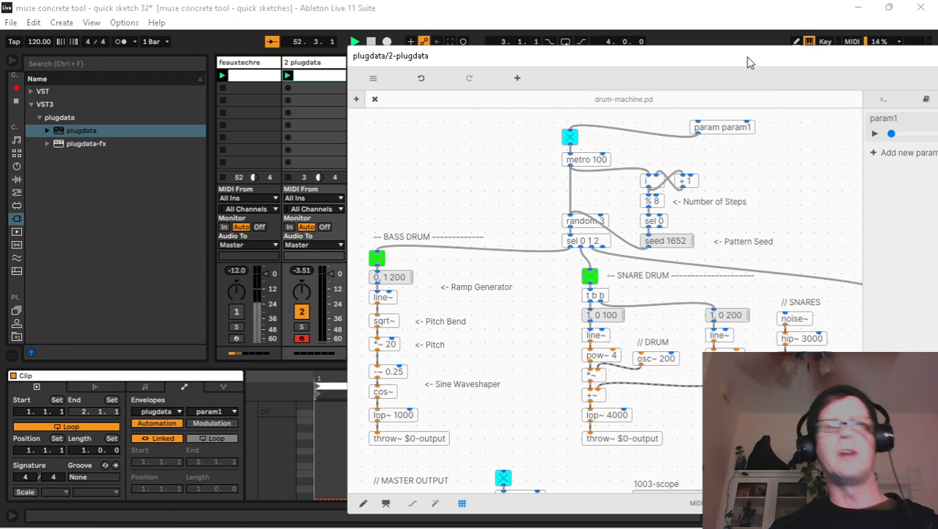
left_click_drag(749, 62, 593, 89)
left_click(656, 90)
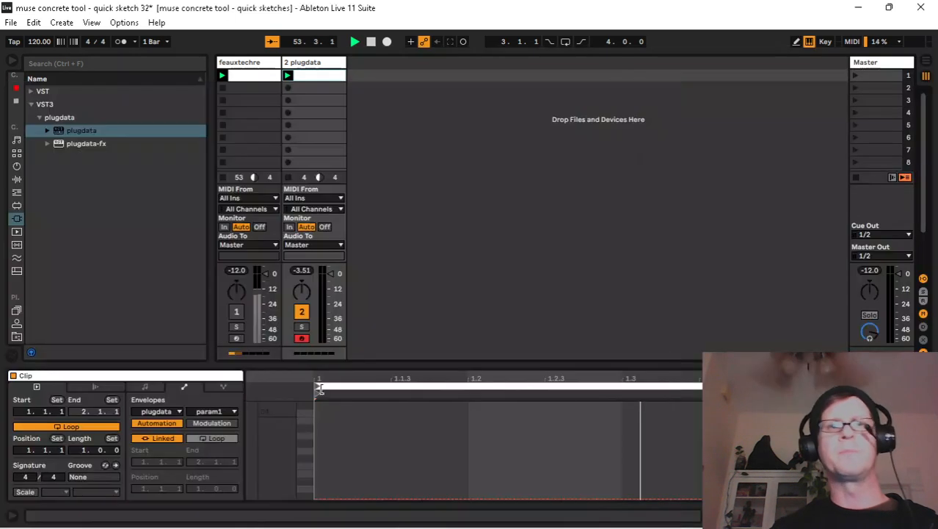
key("b")
left_click_drag(437, 413, 456, 415)
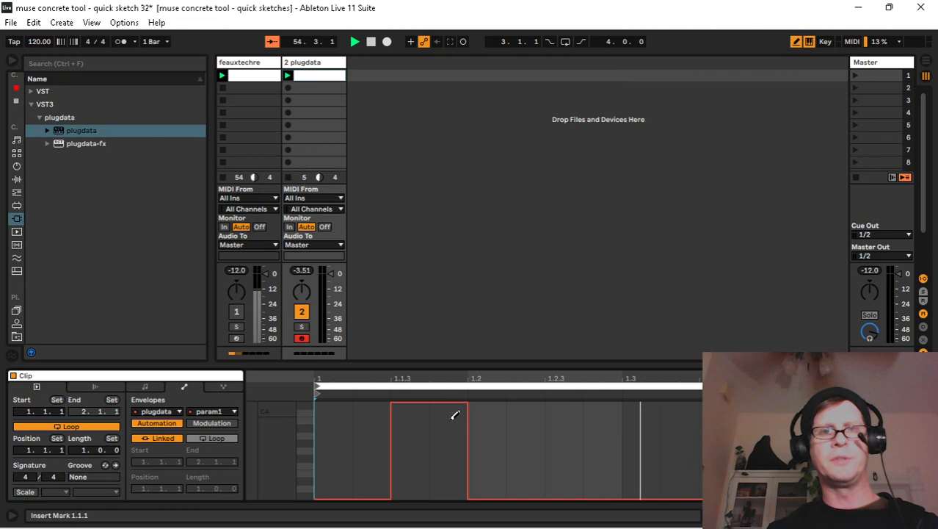
Unlink the param1 envelope from the clip and shorten its loop to end between 1.2.3 and 1.3.
left_click(165, 436)
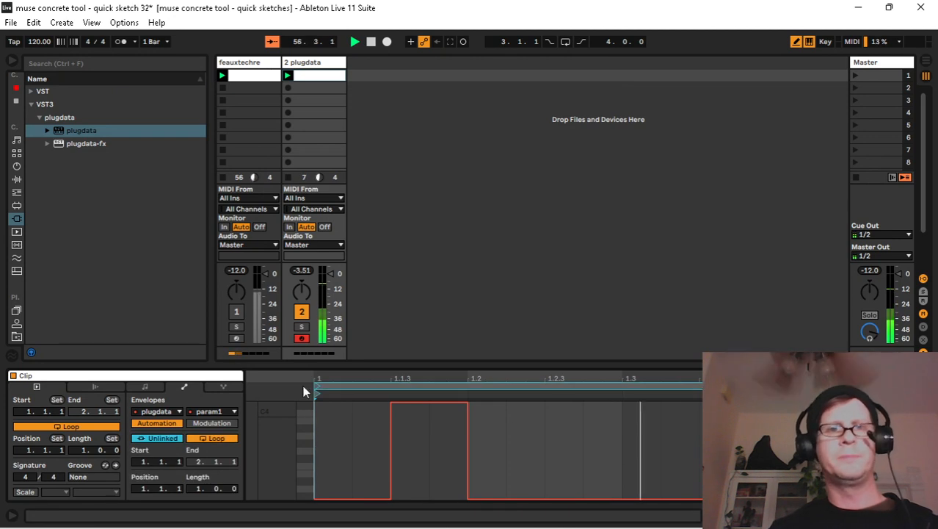
left_click_drag(233, 488, 232, 516)
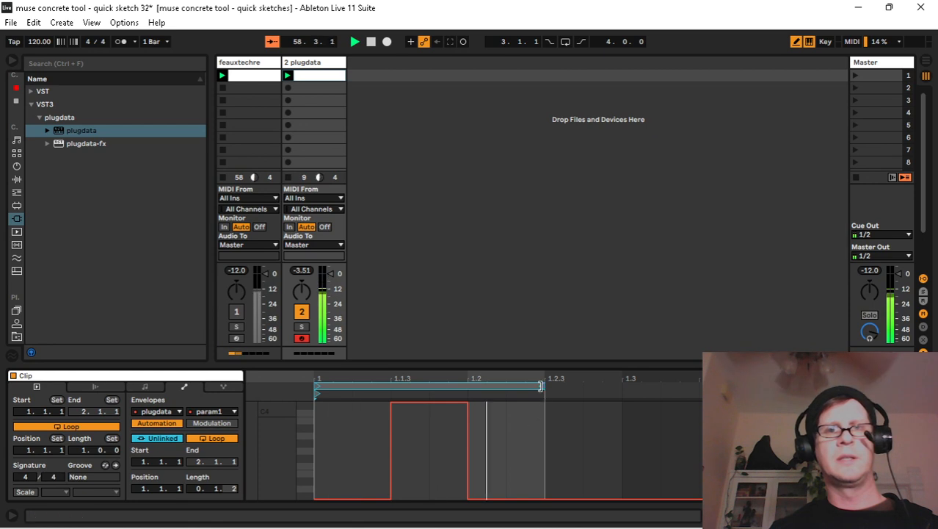
left_click_drag(545, 384, 578, 381)
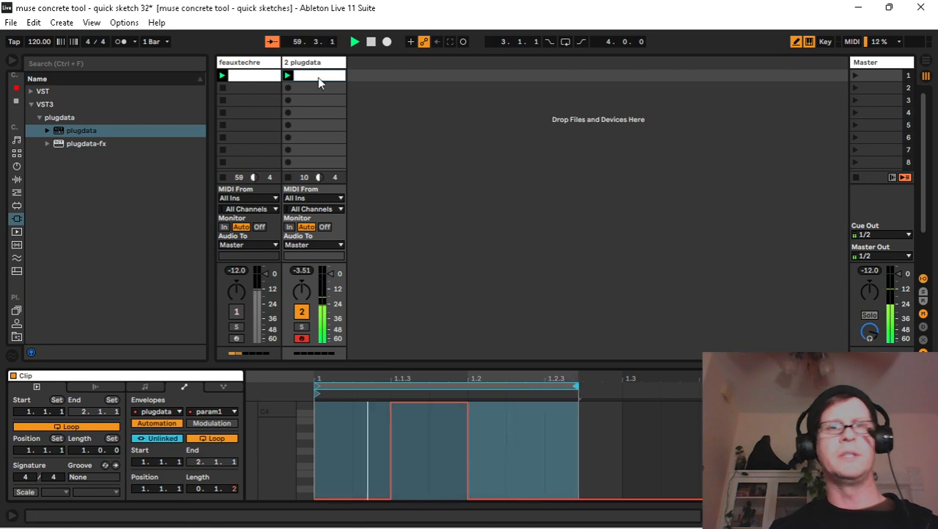
Reopen the plugdata patch, add param2, wire its param object to the bass drum's *~ 20 pitch inlet and reposition it.
left_click(314, 63)
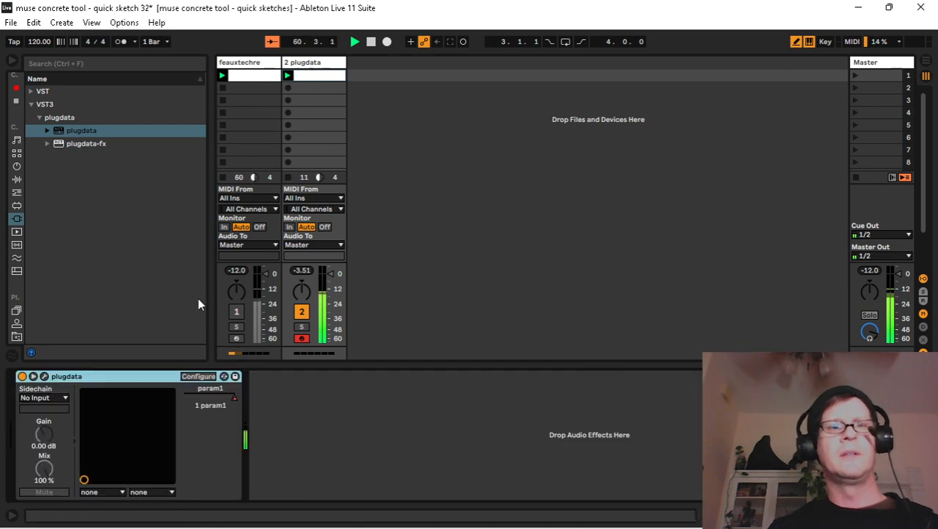
left_click(44, 376)
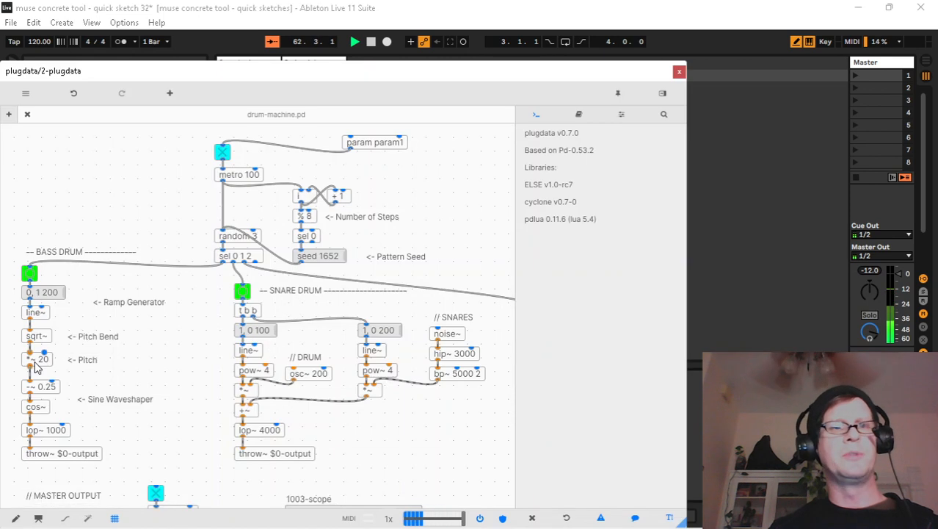
left_click(623, 117)
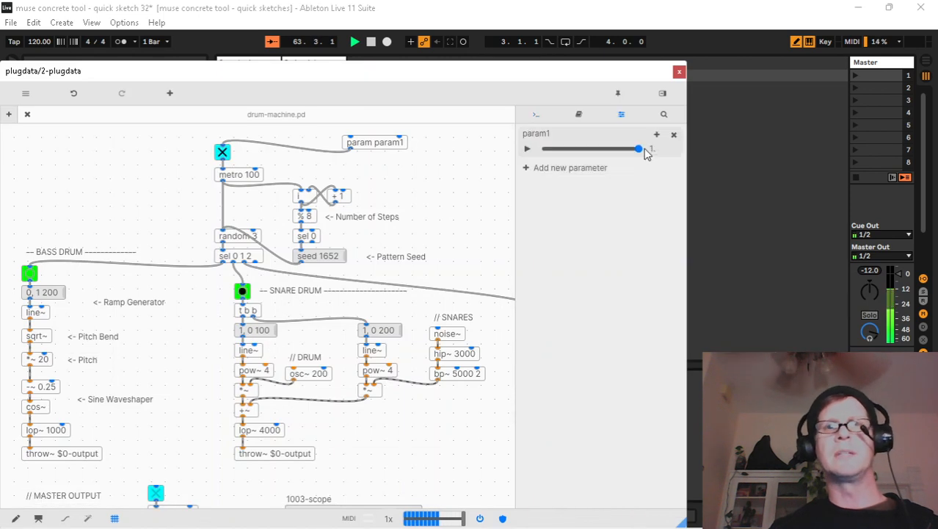
left_click(525, 169)
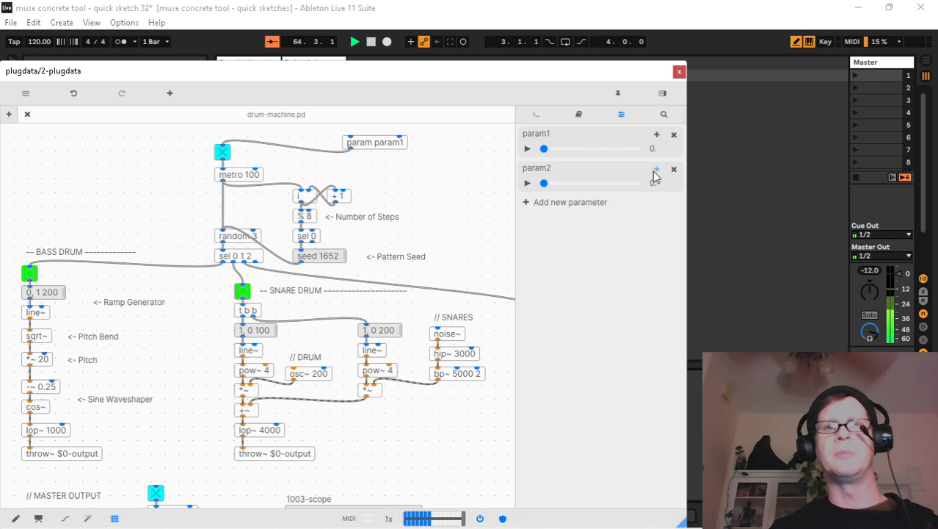
left_click_drag(655, 176, 47, 359)
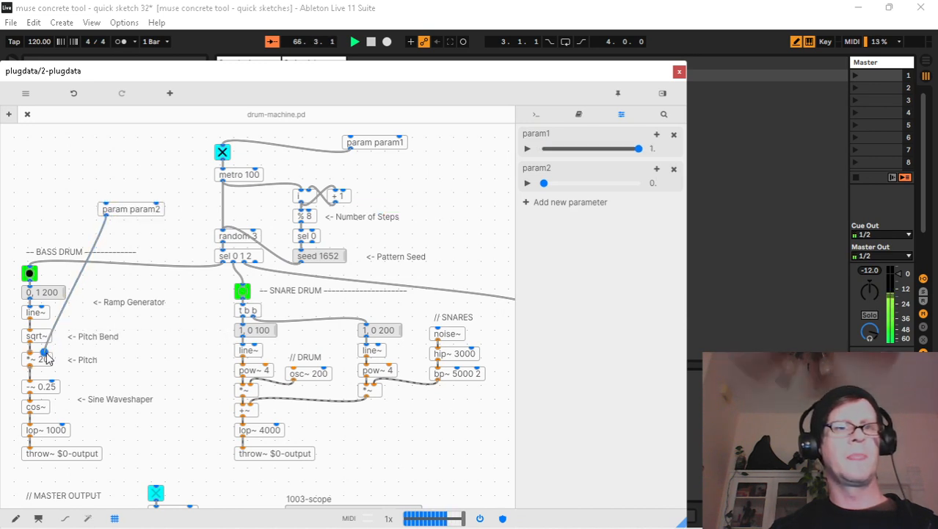
left_click(115, 213)
left_click_drag(115, 213, 139, 206)
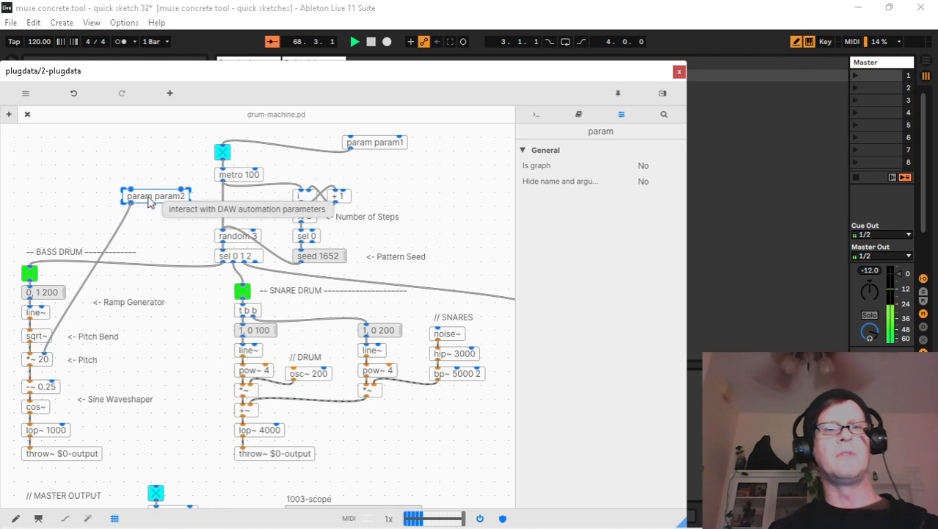
Create a * 80 multiplication object below the param param2 object.
left_click(55, 373)
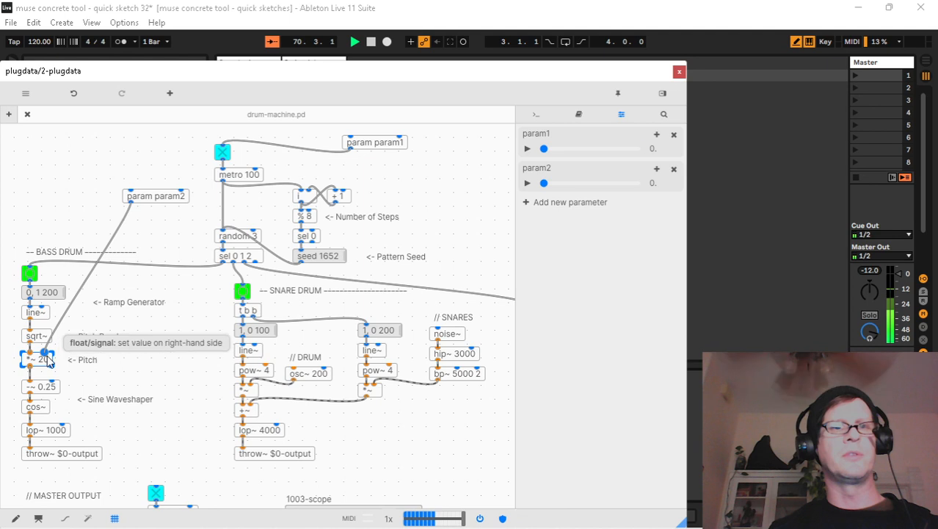
left_click(167, 236)
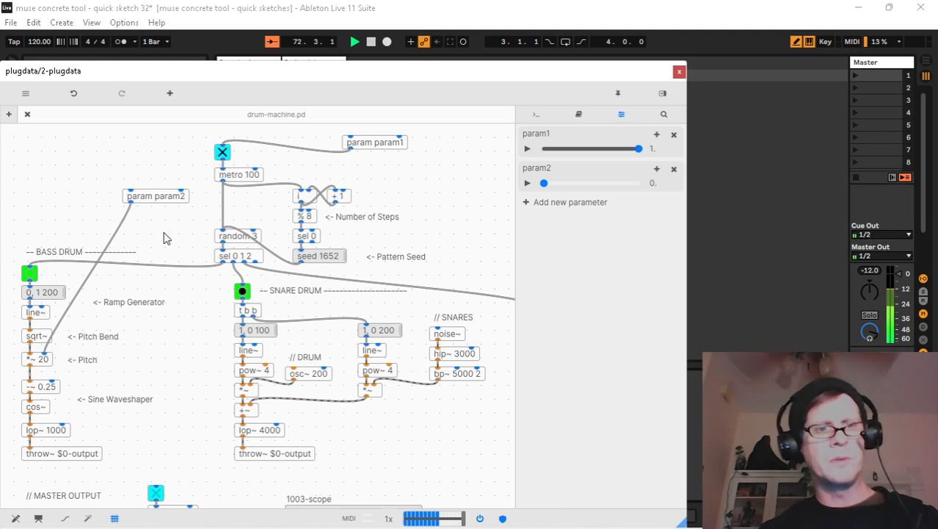
key("ctrl+1")
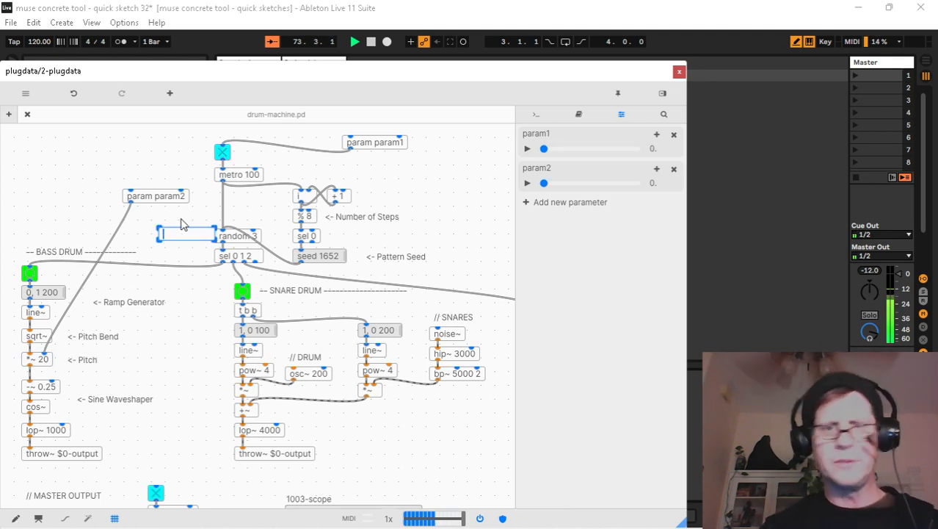
type("f")
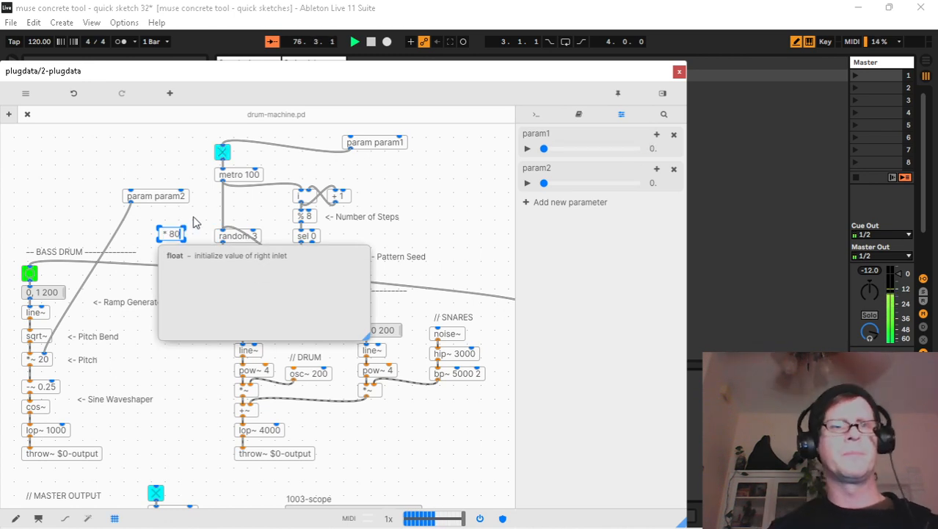
left_click(153, 223)
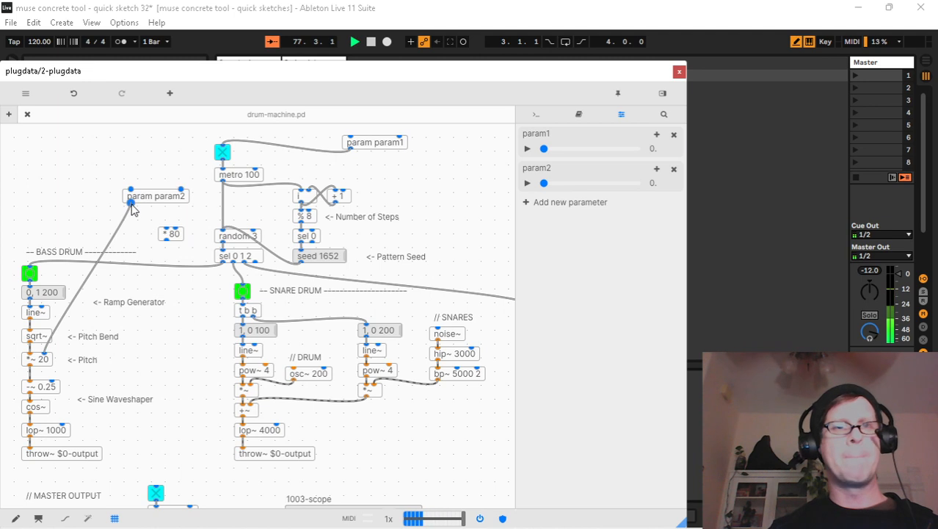
Route param2 through the * 80 object into the *~ 20 right inlet, deleting the direct param2 connection.
left_click_drag(131, 204, 165, 229)
left_click(121, 223)
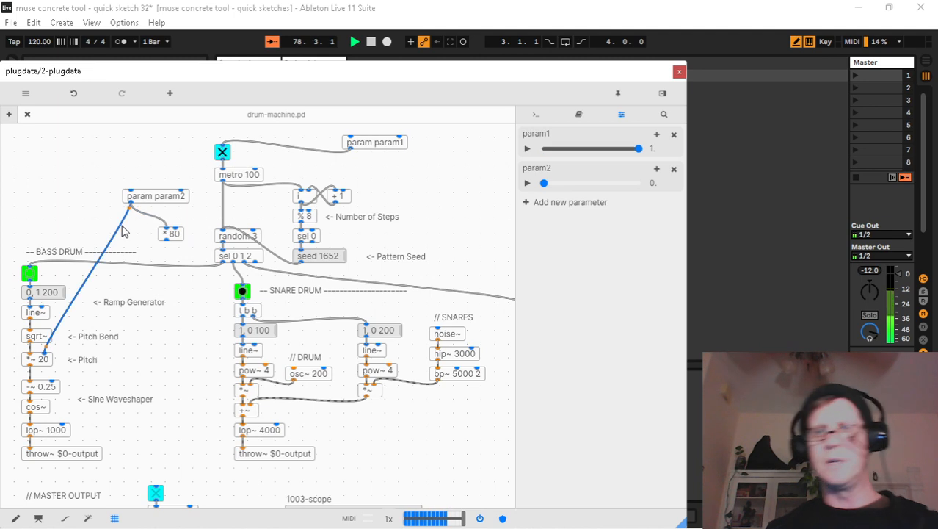
key("Delete")
left_click_drag(165, 237, 48, 357)
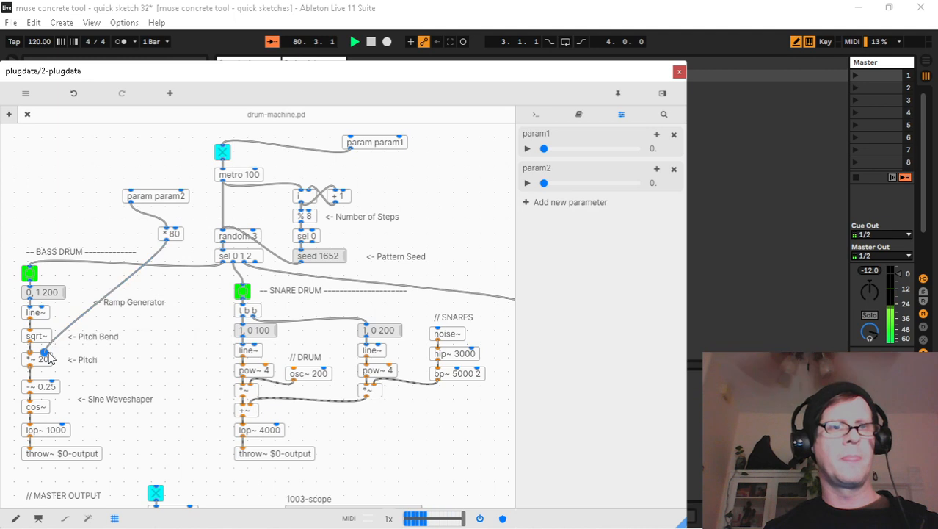
Move the plugdata window clear of the edge, set param2 to 0.34 in the automation parameters and close the window.
left_click(182, 197)
left_click_drag(441, 90, 691, 96)
double_click(317, 77)
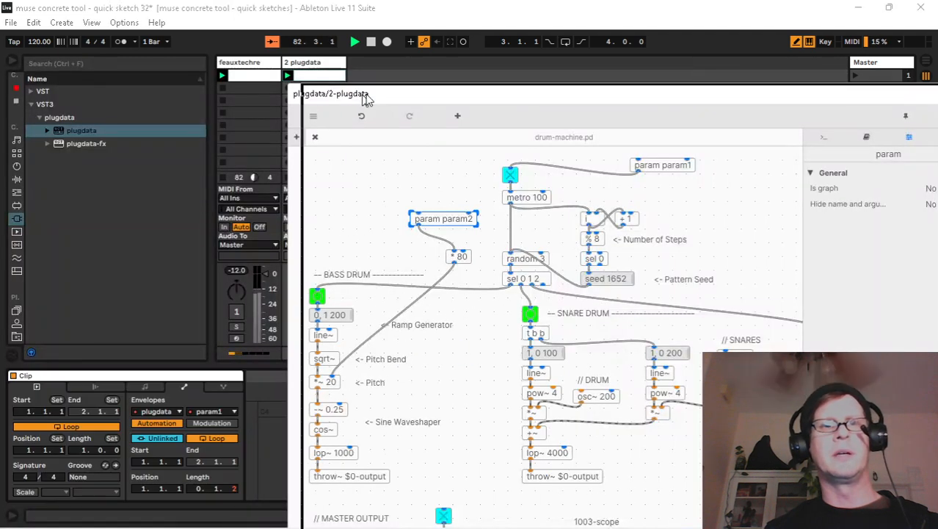
left_click_drag(367, 97, 408, 69)
left_click_drag(803, 77, 615, 72)
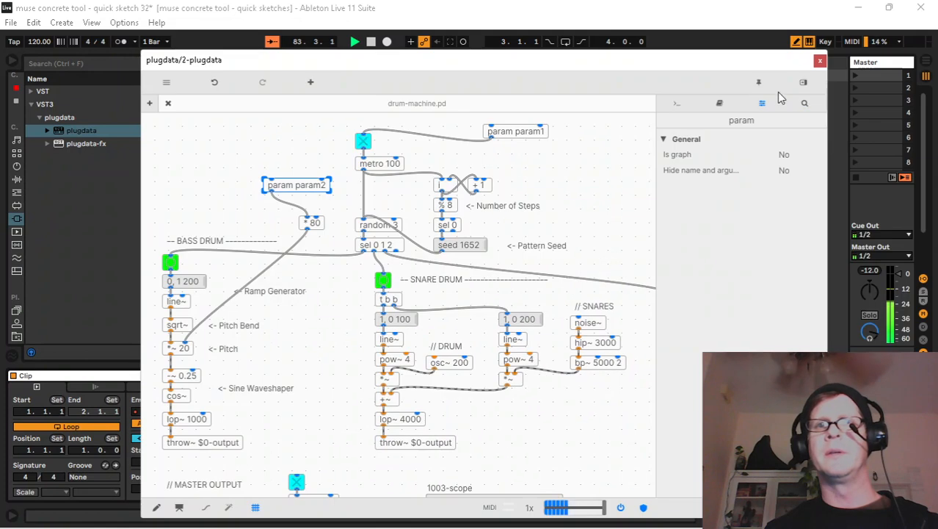
left_click(763, 103)
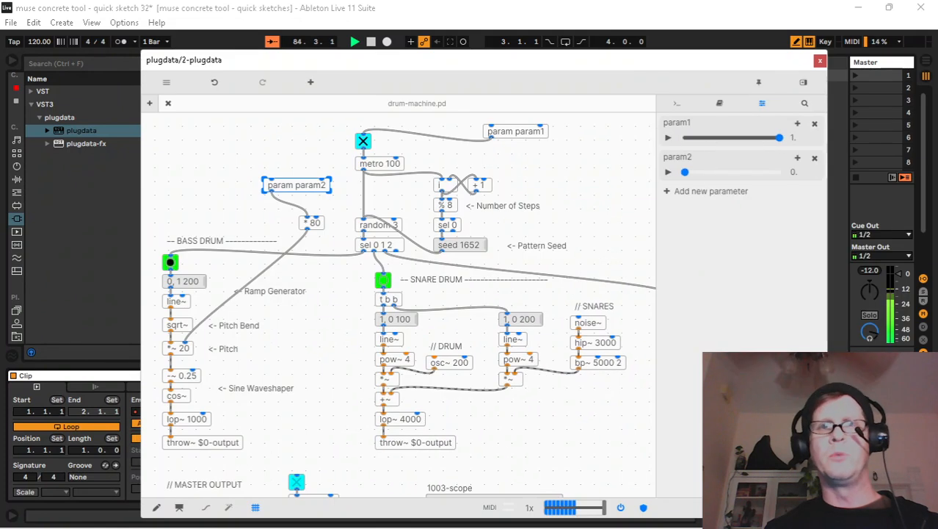
left_click_drag(694, 172, 718, 172)
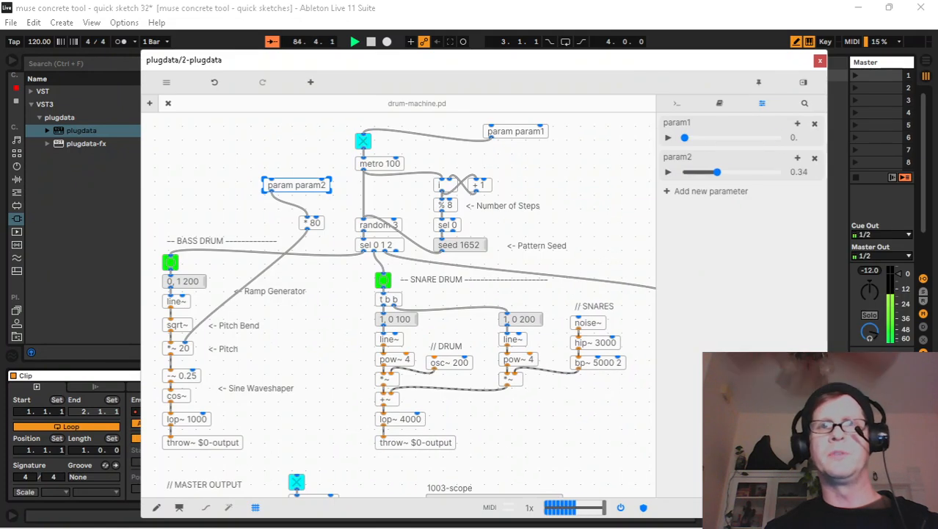
left_click(820, 62)
Draw short raised steps in bar 1 of the param2 envelope and unlink the envelope from the clip.
left_click(415, 418)
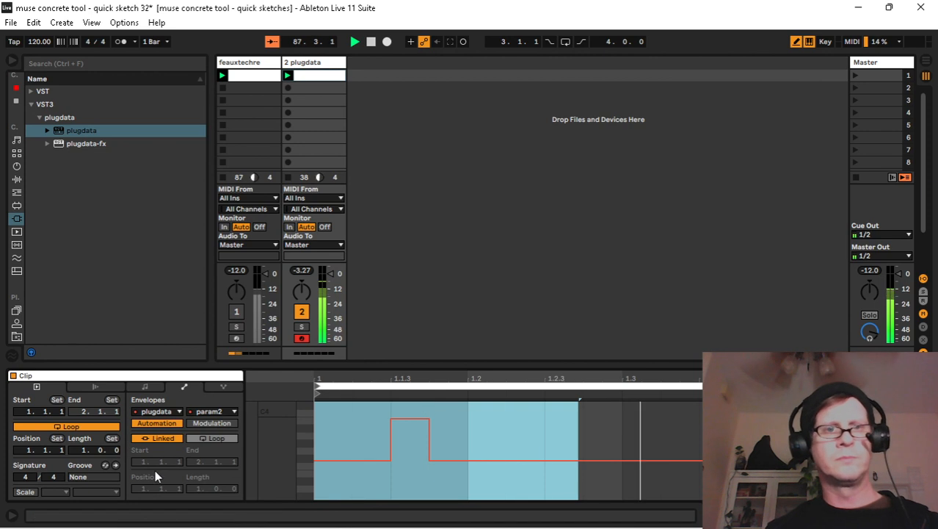
left_click(157, 437)
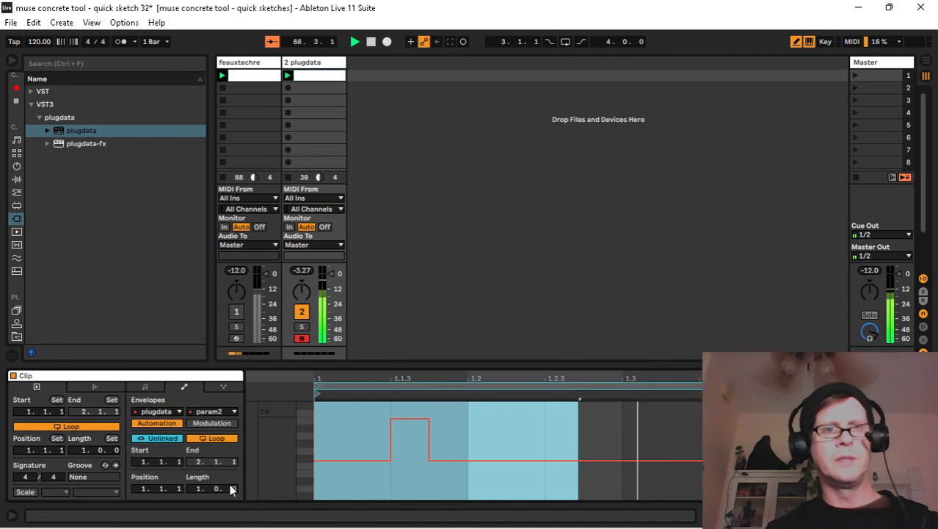
left_click(395, 409)
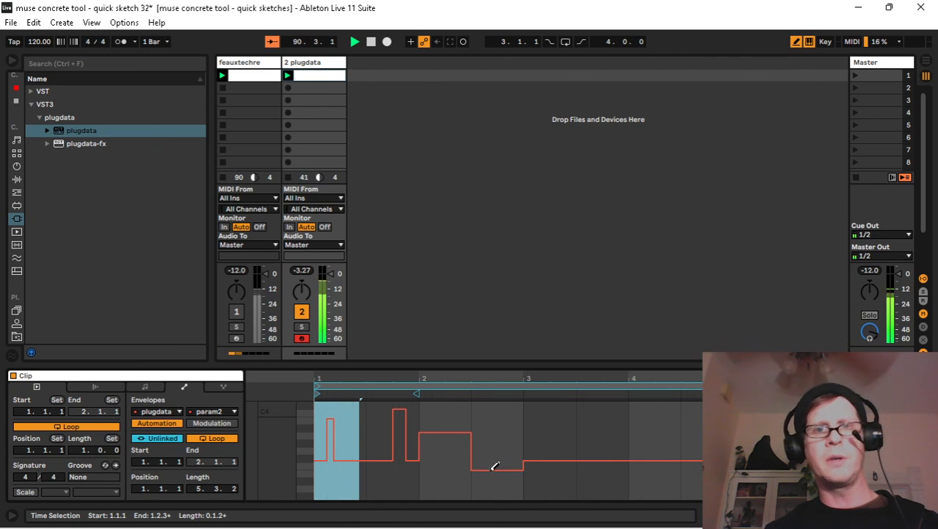
Draw stepped high and low values across bars 1 to 4 of the param2 envelope and set its loop length to 3.1.0.
left_click(380, 485)
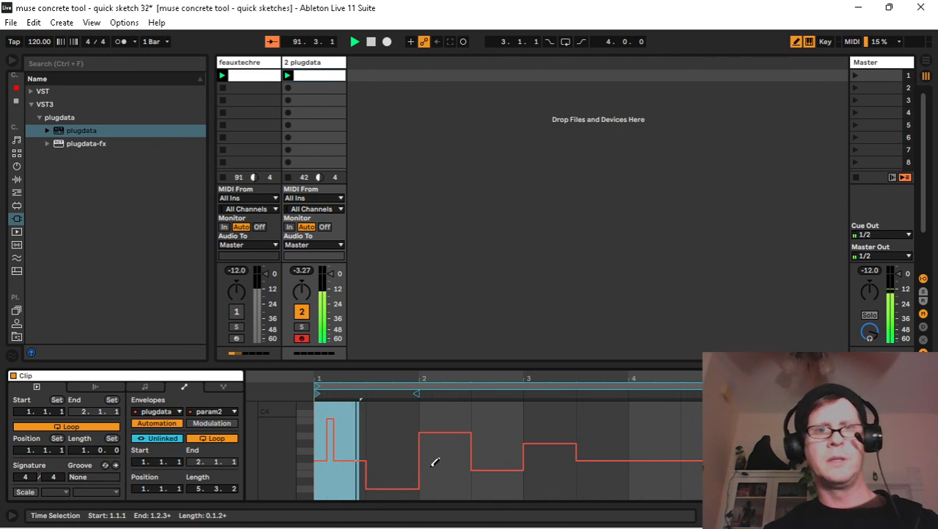
left_click(449, 466)
left_click(507, 490)
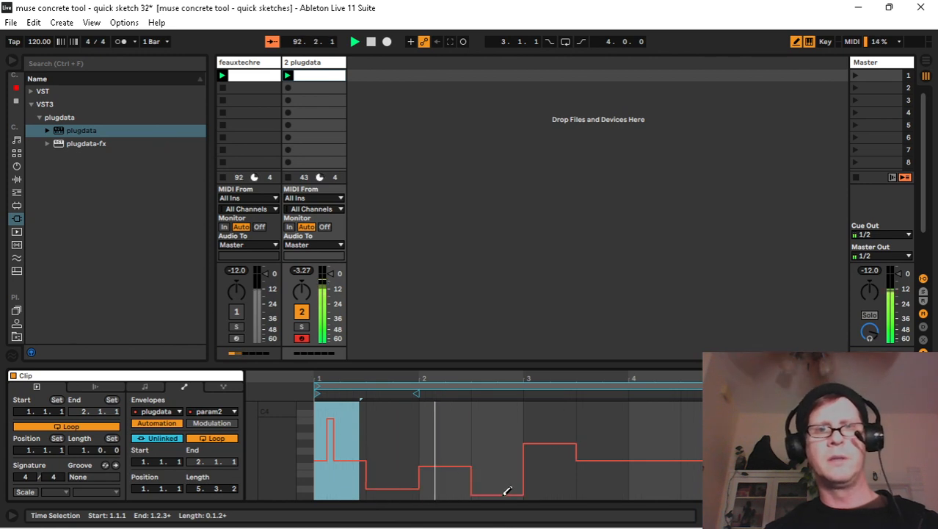
left_click(497, 428)
left_click(565, 408)
left_click(612, 490)
left_click(655, 488)
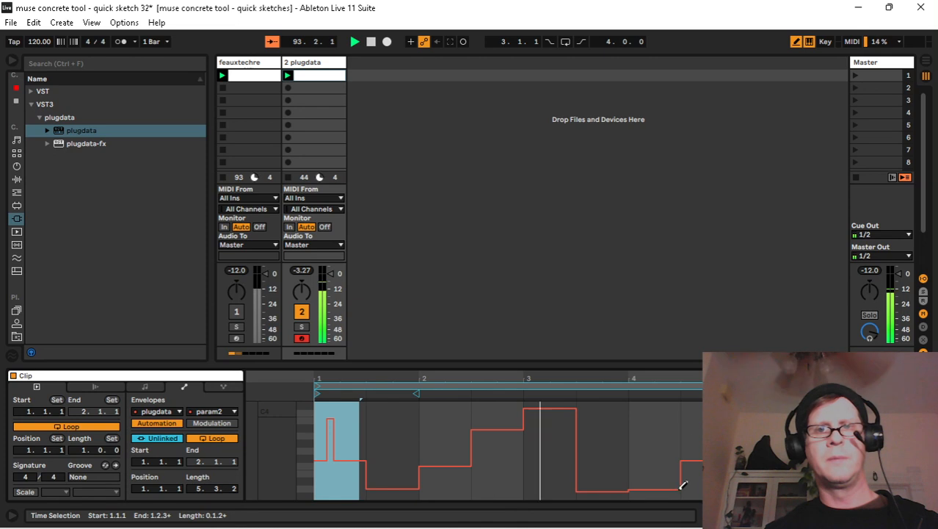
left_click(666, 426)
left_click(538, 478)
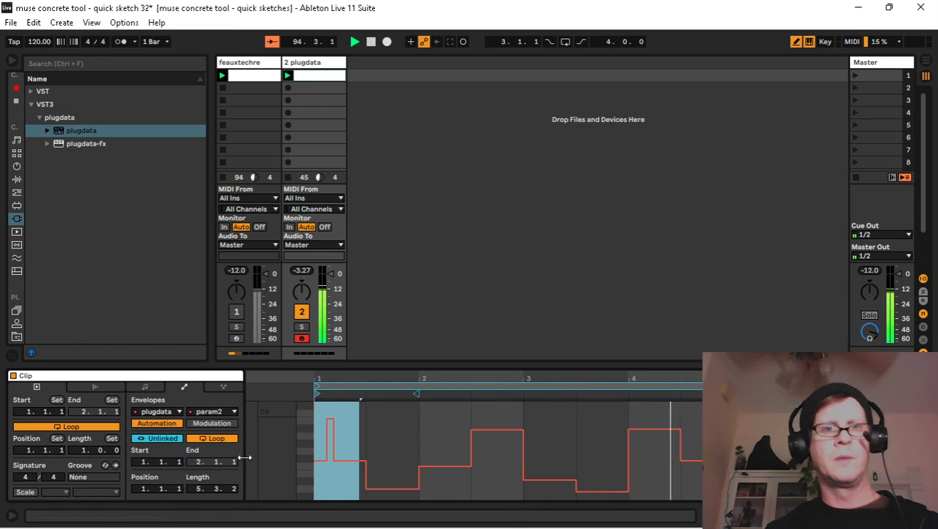
left_click_drag(233, 488, 233, 514)
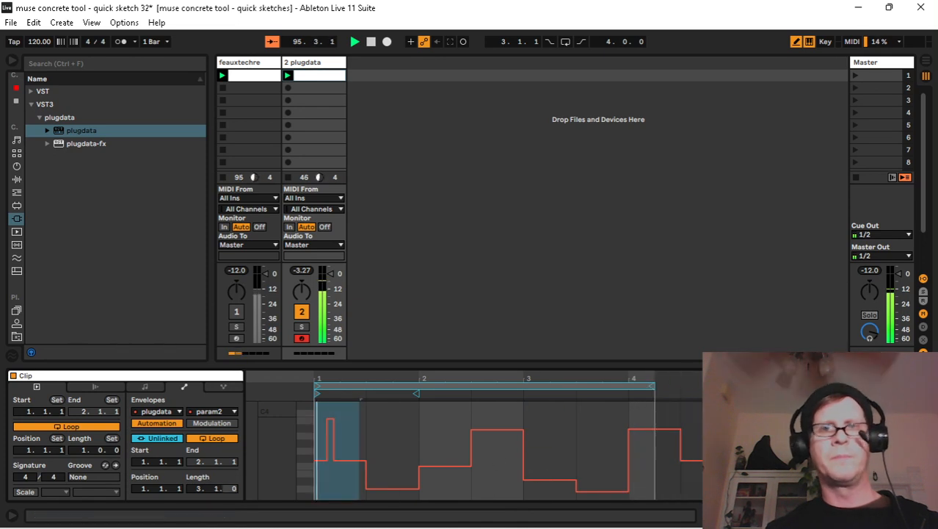
Reopen the plugdata patch and add a gate object between the bass drum and snare drum sections.
left_click(326, 66)
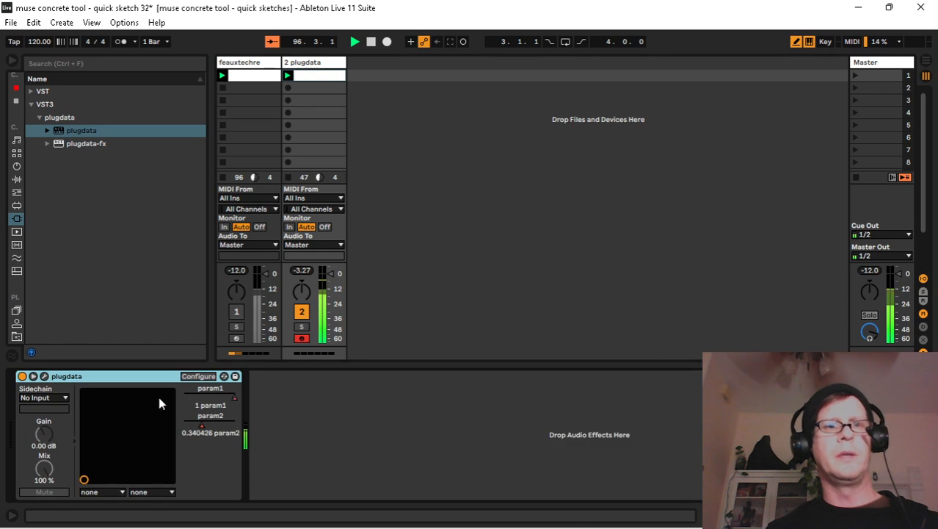
left_click(45, 375)
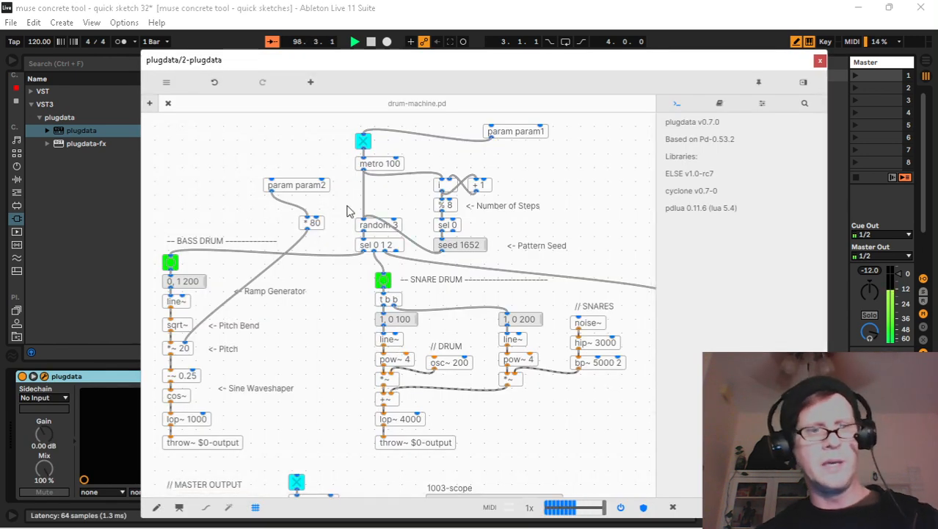
key("ctrl+1")
type("gate")
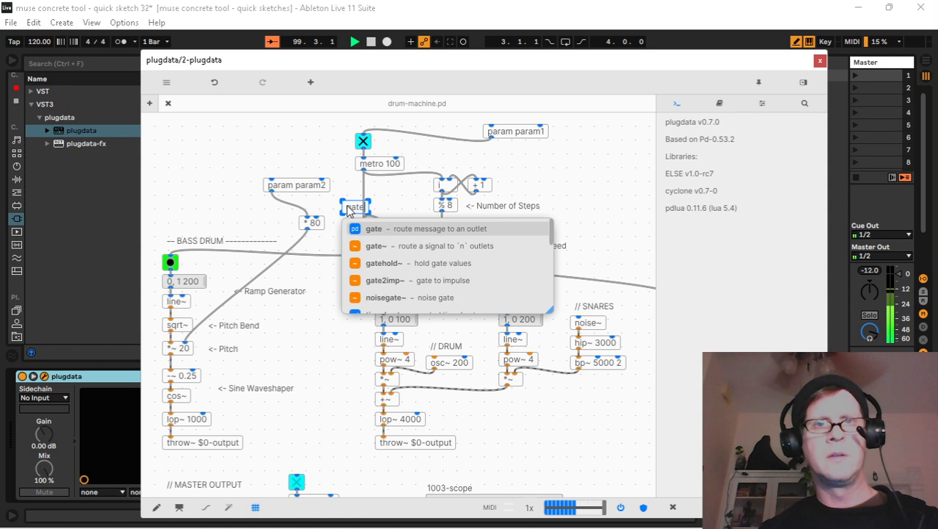
left_click(397, 196)
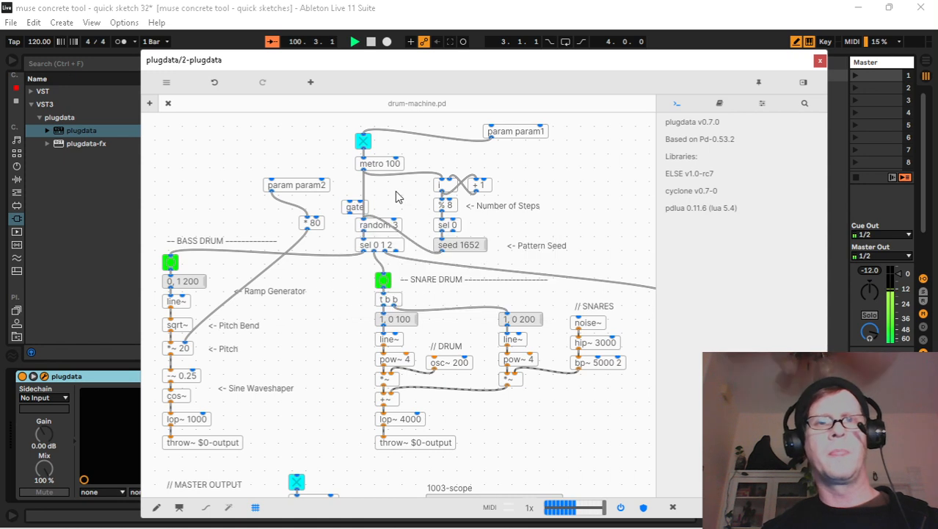
left_click_drag(357, 212, 345, 290)
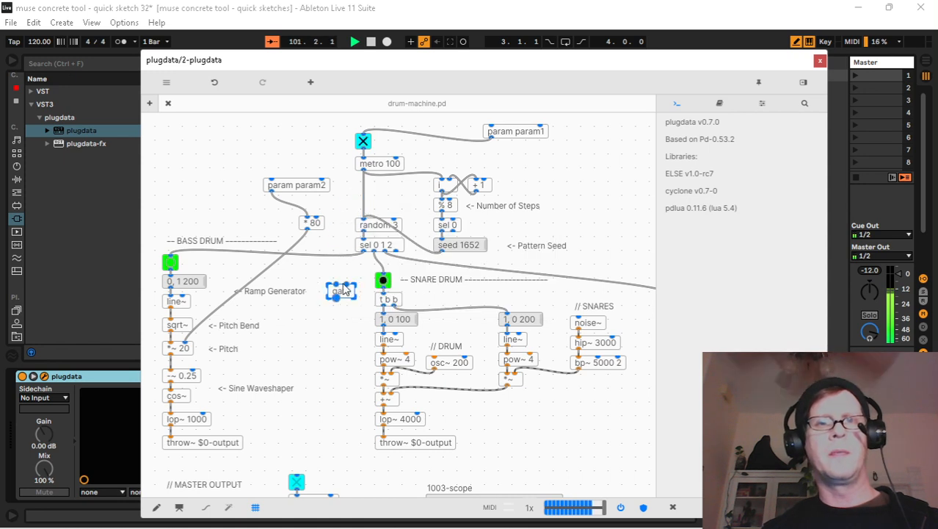
Route the second outlet of sel 0 1 2 through the gate into the snare drum's bang, replacing the direct connection.
left_click(380, 247)
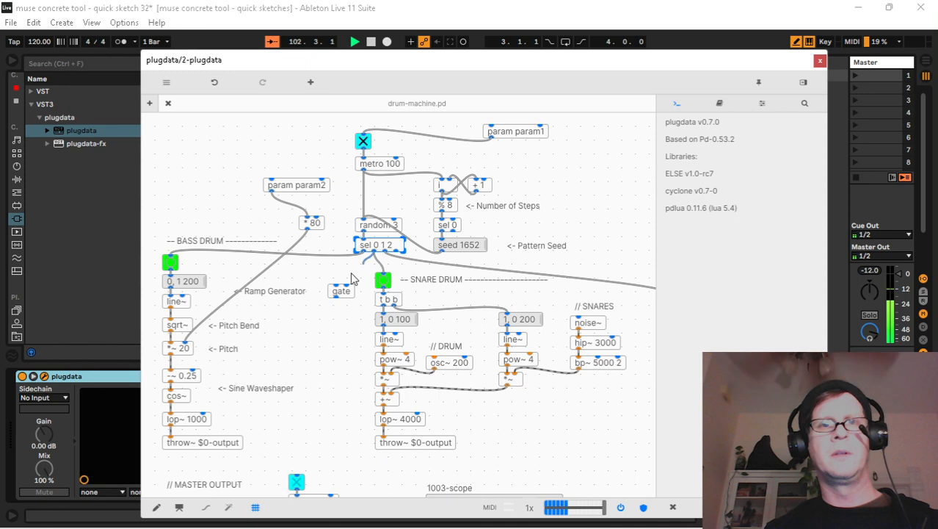
left_click_drag(374, 254, 348, 285)
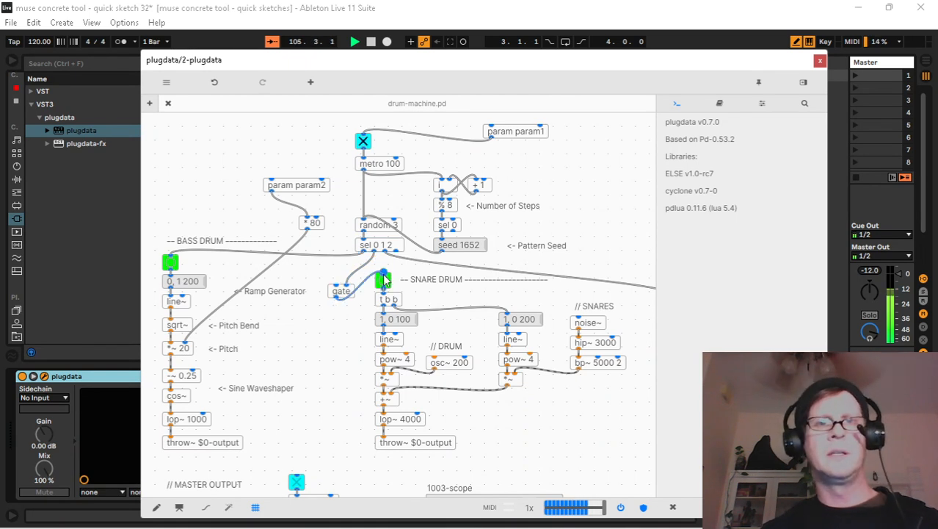
left_click_drag(342, 293, 335, 293)
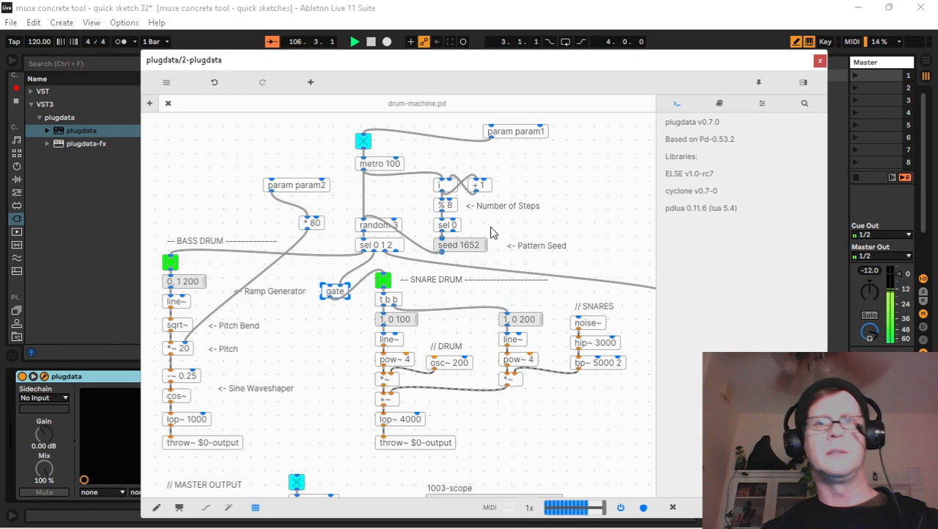
Add param3, place its param object above param param2 and wire it to the gate's left inlet.
left_click(761, 104)
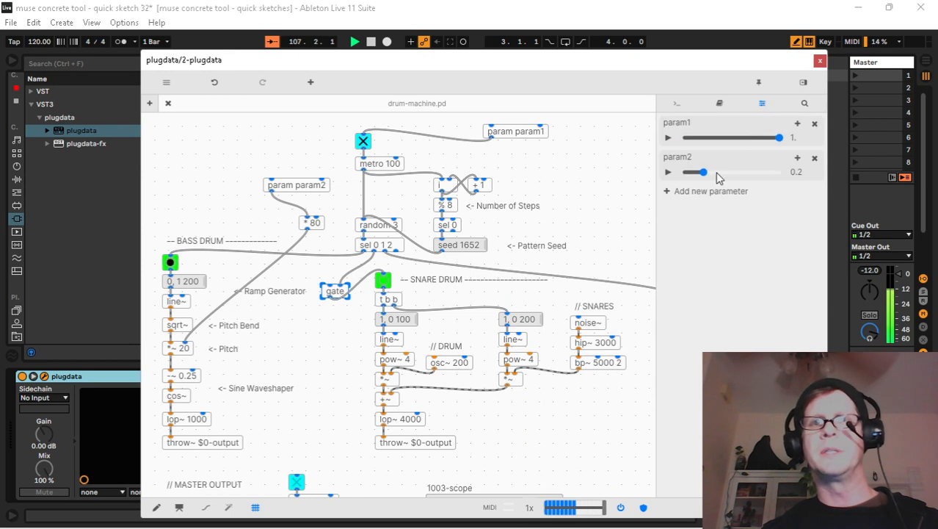
left_click(671, 191)
left_click(797, 194)
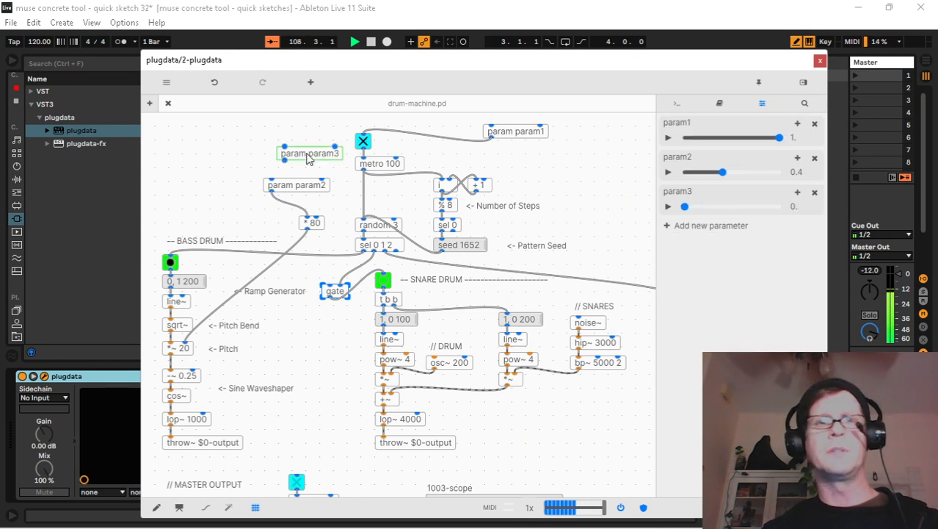
left_click(290, 143)
left_click_drag(269, 150, 330, 279)
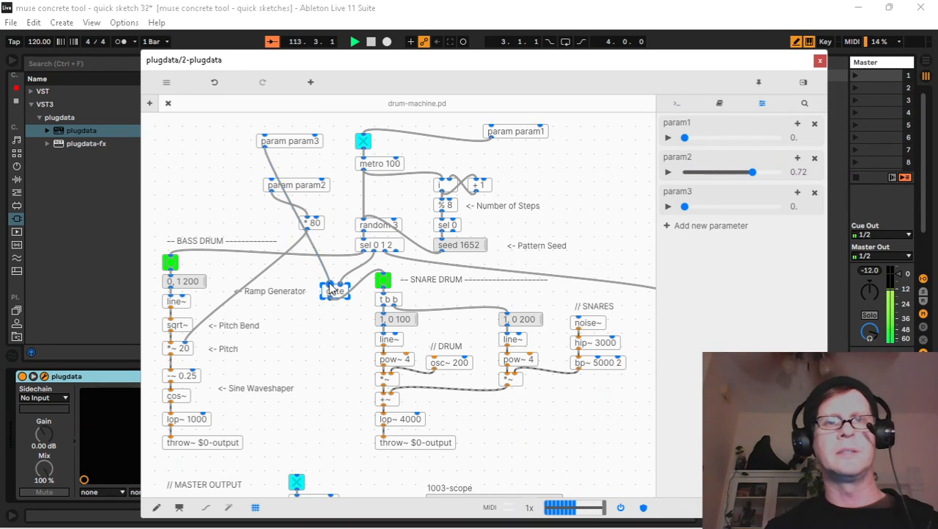
left_click_drag(292, 145, 308, 144)
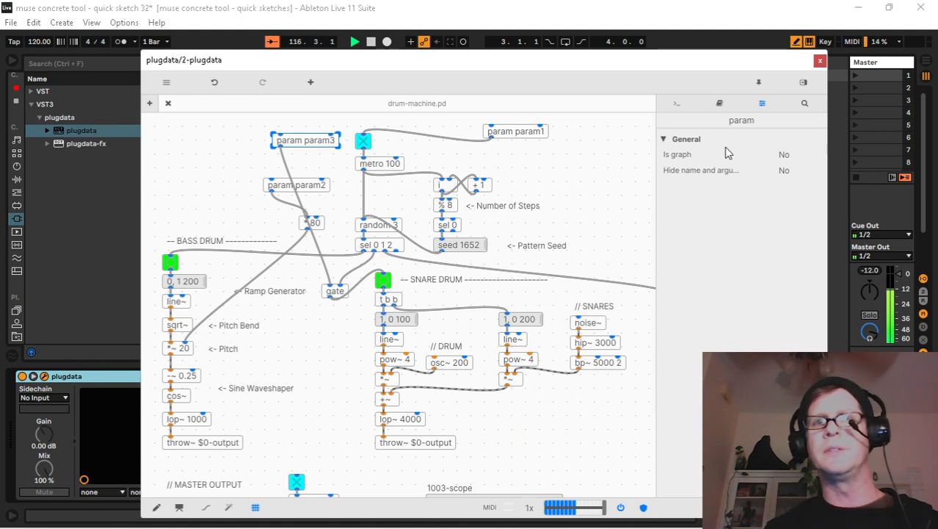
Set param3 to 1 in the automation parameters and shift the patch window aside to uncover the session tracks.
left_click(764, 106)
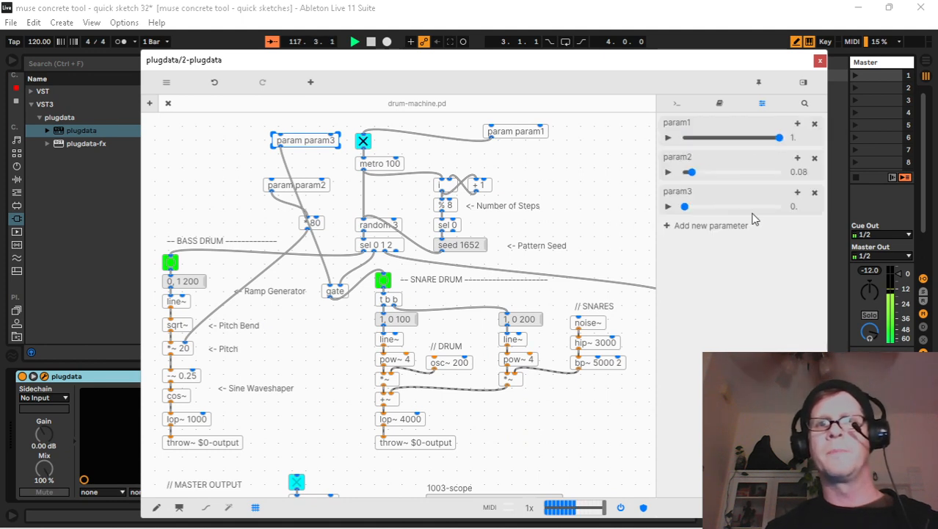
left_click(778, 207)
left_click_drag(779, 211, 793, 208)
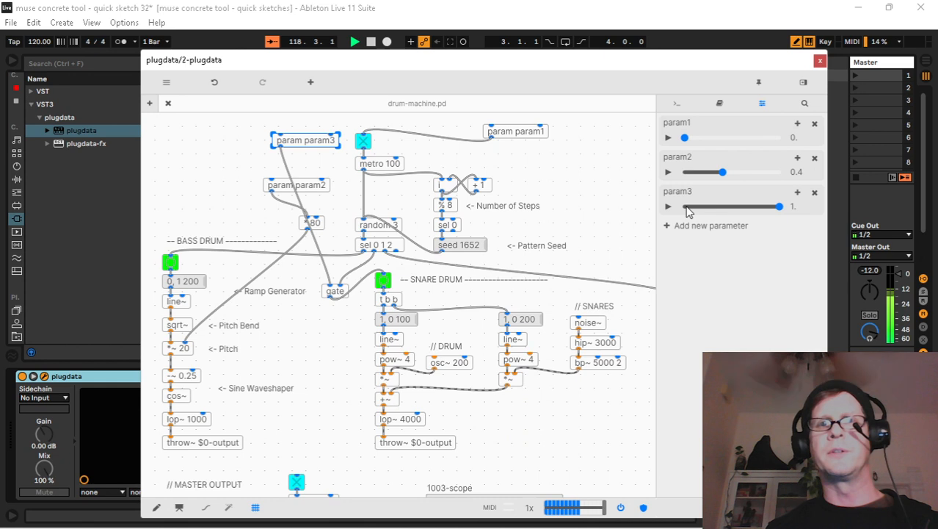
left_click_drag(607, 74, 606, 74)
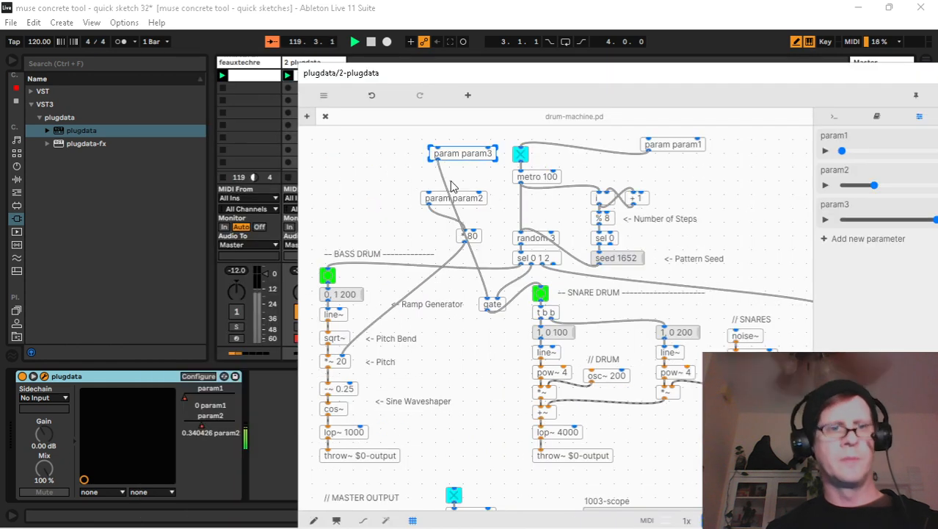
Bring up the clip's param3 envelope, lower param3 to about 0.24 and close the patch window.
left_click(271, 10)
key("shift+Tab")
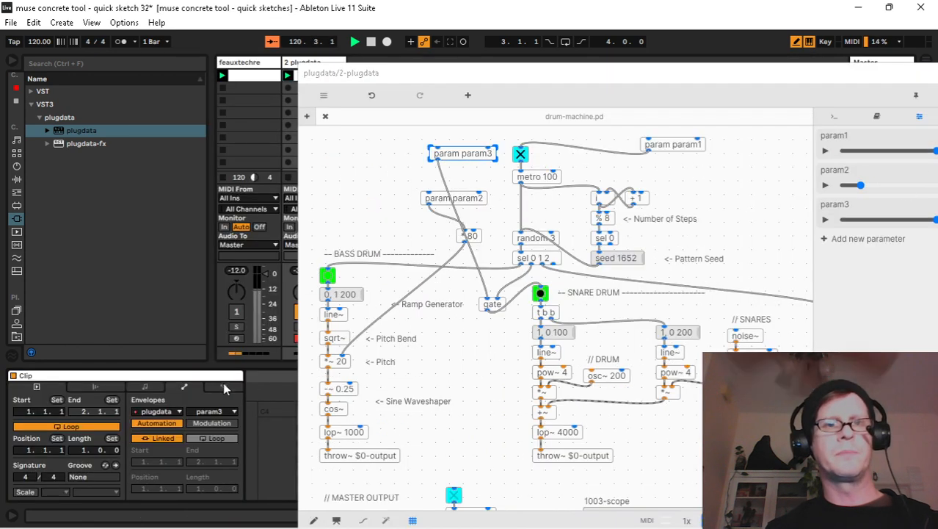
left_click(865, 220)
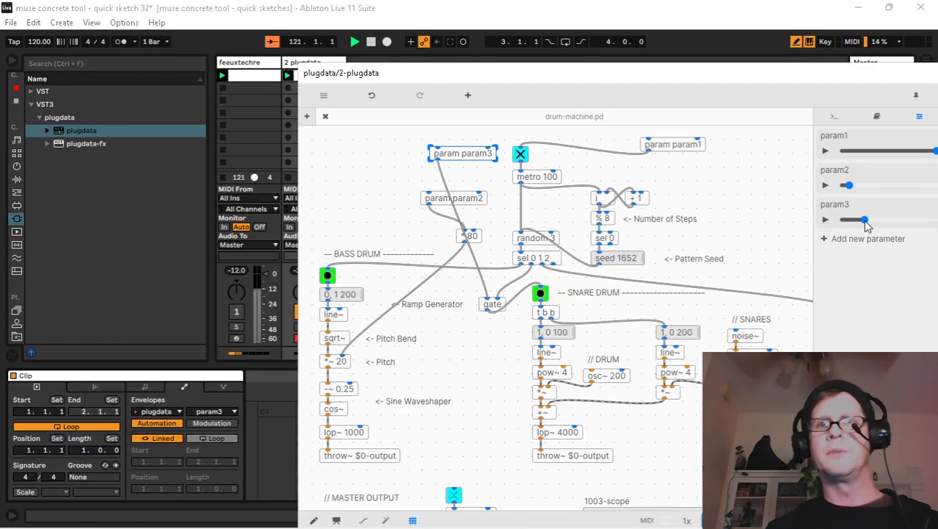
double_click(674, 76)
left_click(731, 85)
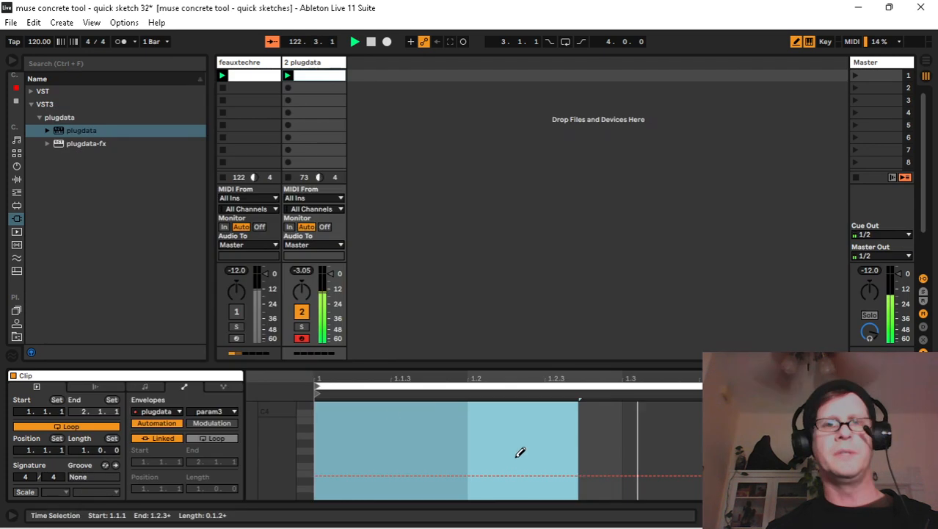
Unlink the param3 envelope, loop it over a length of 2.2.2 and draw alternating maximum and minimum blocks.
left_click(395, 412)
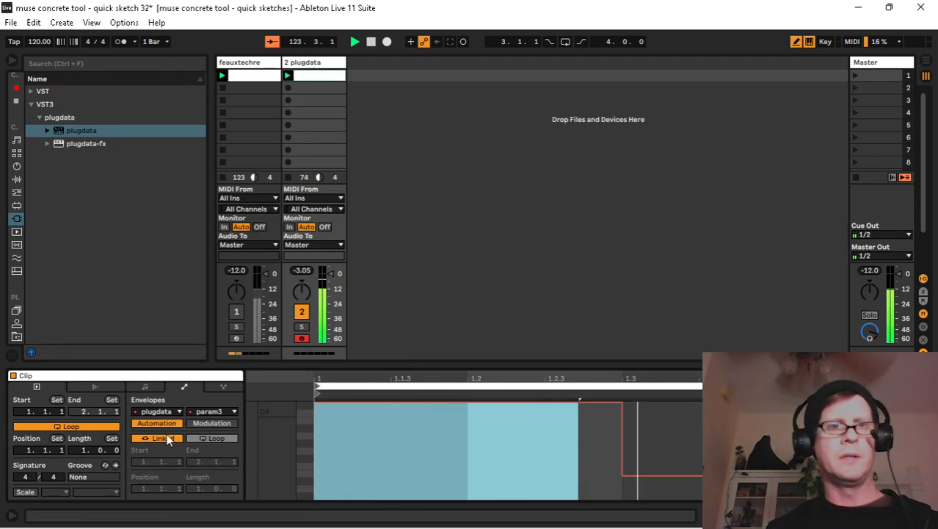
left_click(160, 439)
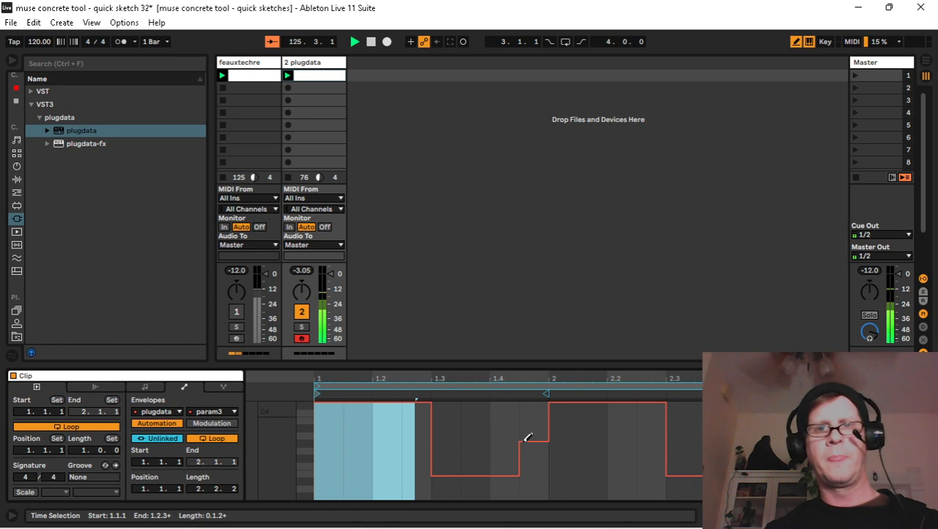
mouse_move(485, 419)
left_mouse_down()
mouse_move(440, 509)
mouse_move(446, 490)
mouse_move(547, 491)
left_mouse_up()
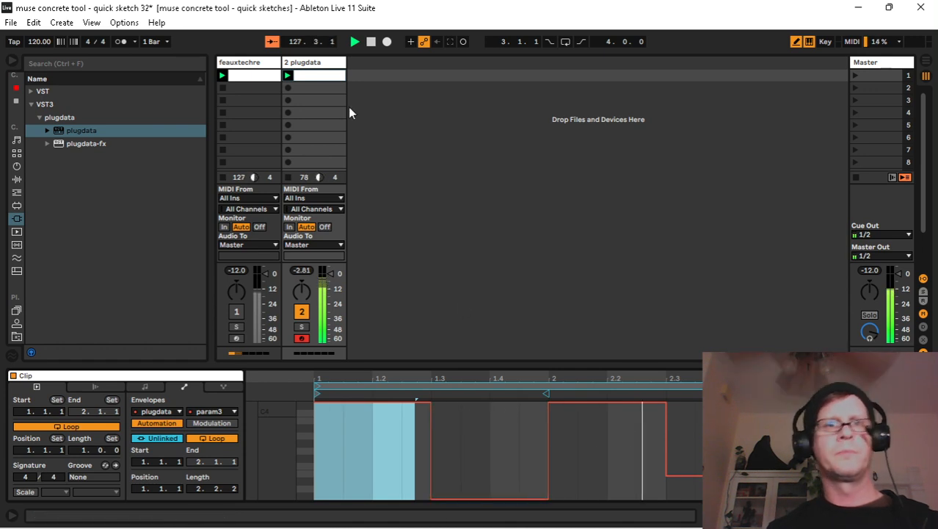
Reopen the plugdata patch window from the track's devices and create a * 200 object beneath param param1.
left_click(301, 62)
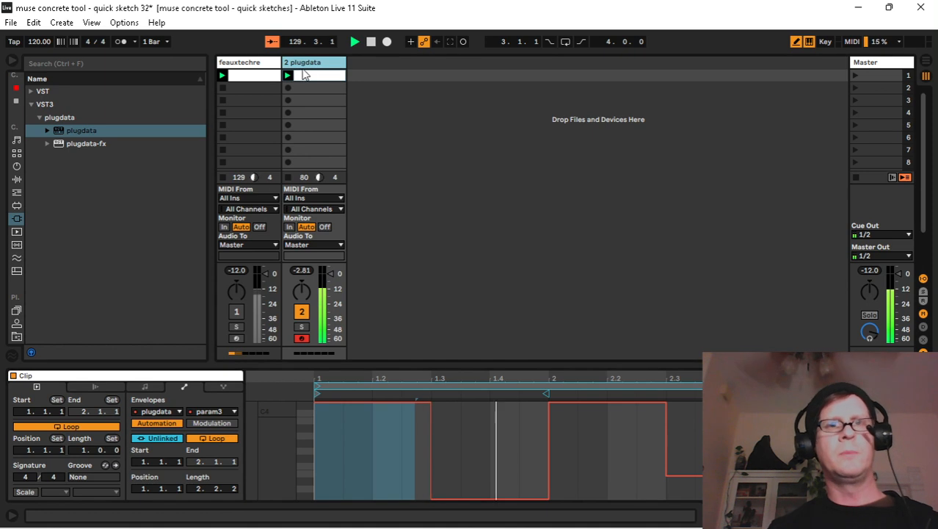
double_click(303, 72)
double_click(297, 64)
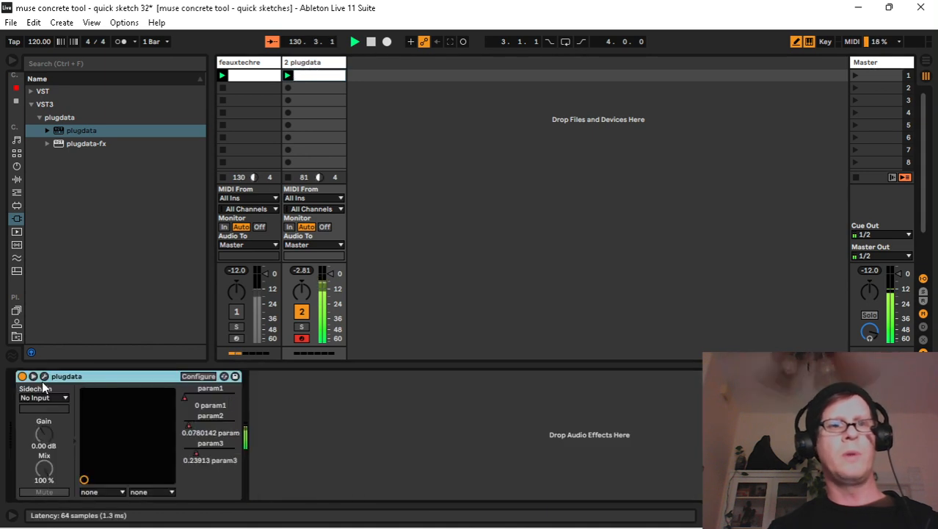
left_click(44, 376)
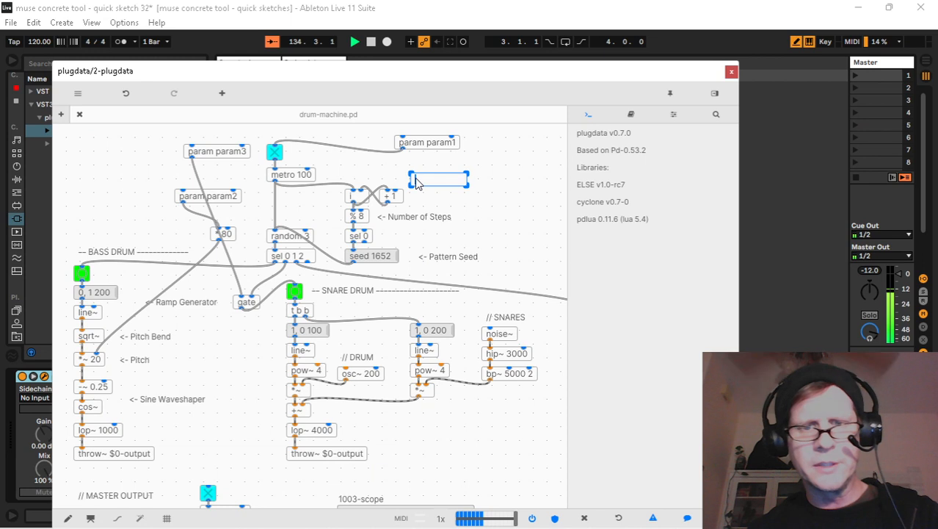
type("* ")
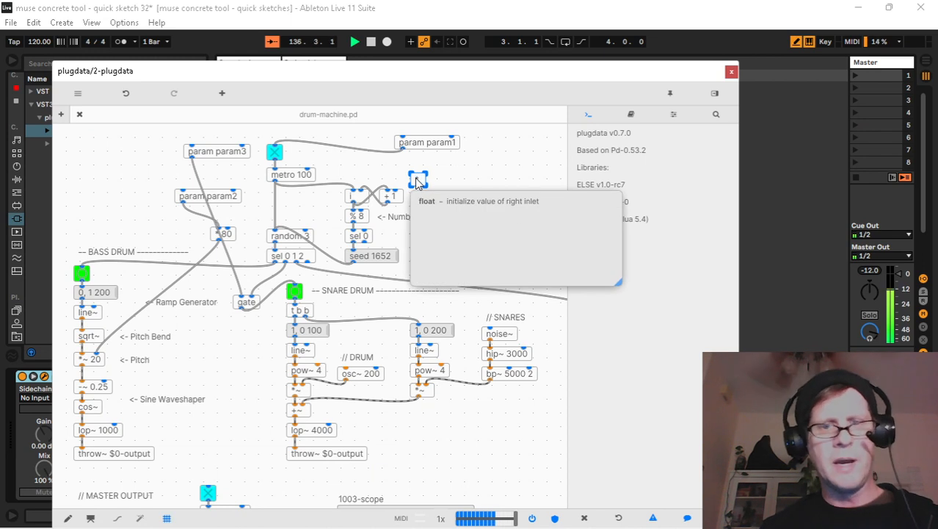
type("200")
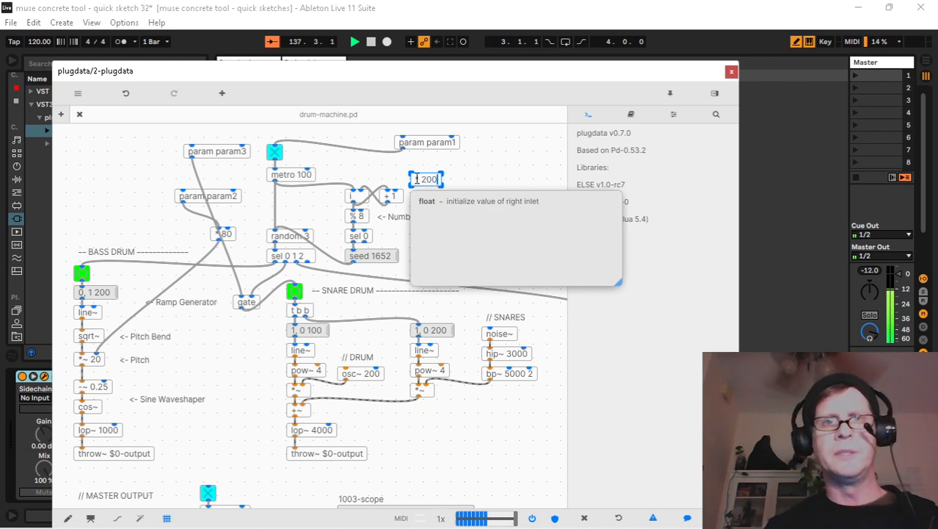
left_click(506, 180)
Add param4, place its param object beside the * 200 object and wire it through * 200 into metro's right inlet.
left_click(674, 115)
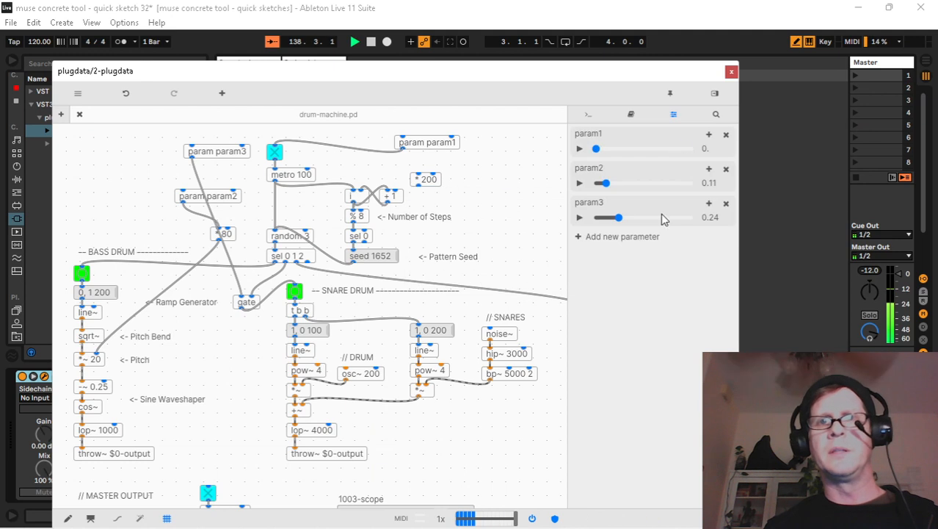
left_click(578, 236)
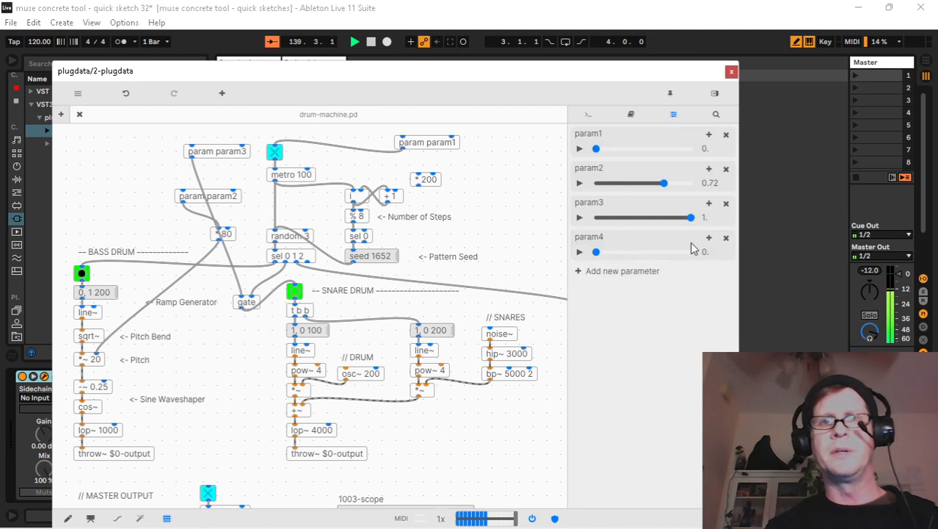
left_click_drag(701, 239, 309, 170)
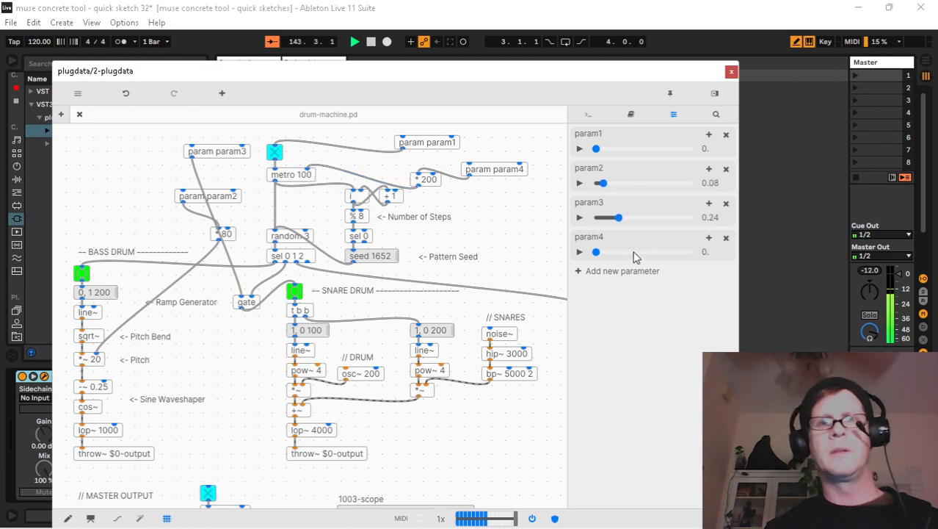
Set param4 to about 0.52, bring up the clip view with its envelope and close the patch window.
left_click_drag(597, 252, 645, 252)
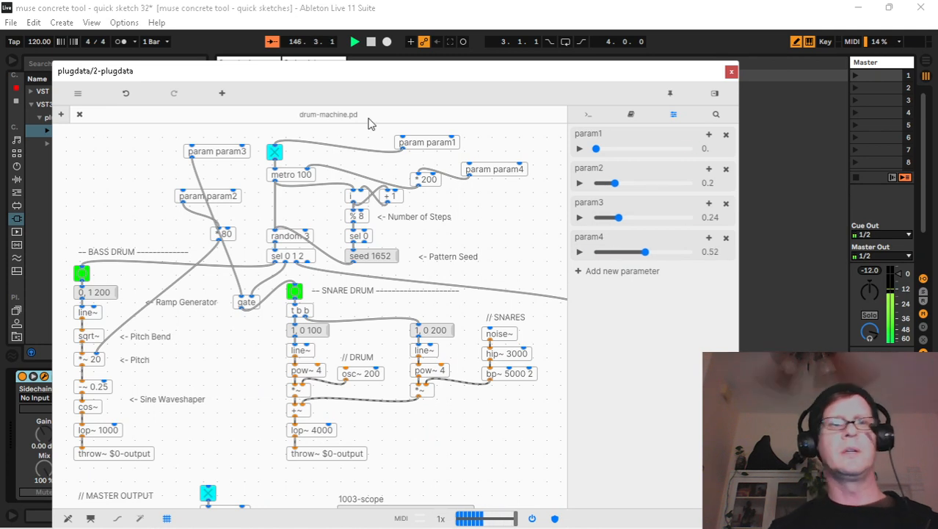
left_click(345, 6)
key("shift+Tab")
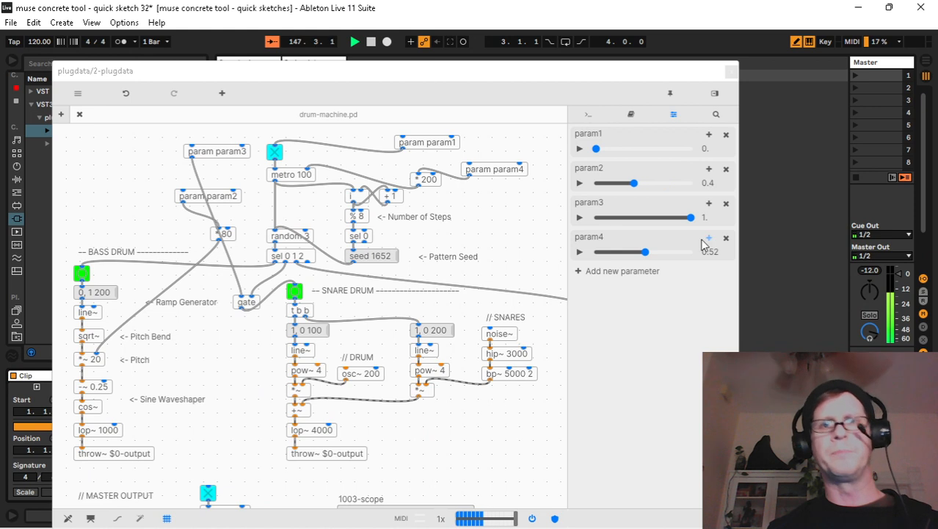
left_click(732, 71)
Unlink the param4 envelope, loop it over a length of 3.0.0 and draw short steps at varying lower levels.
left_click(369, 419)
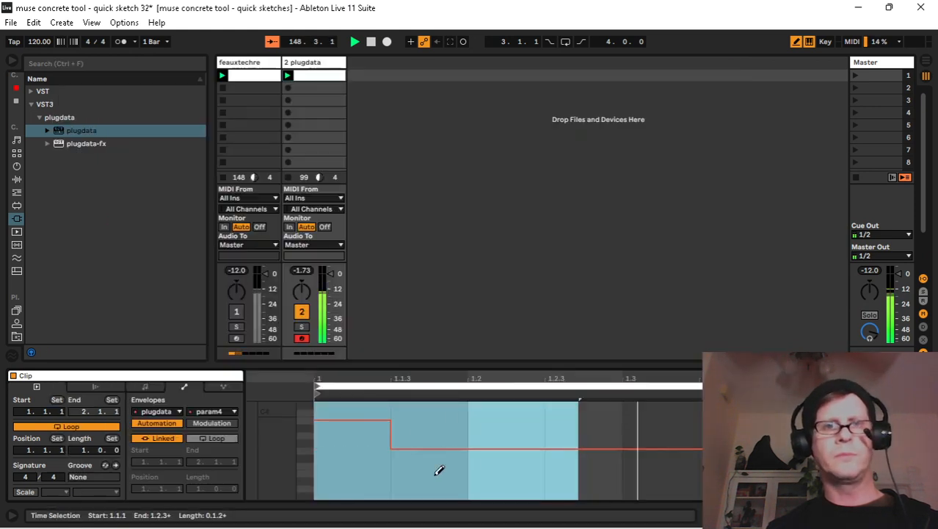
left_click(439, 470)
left_click(164, 439)
left_click_drag(235, 486, 235, 415)
left_click(455, 481)
left_click(634, 493)
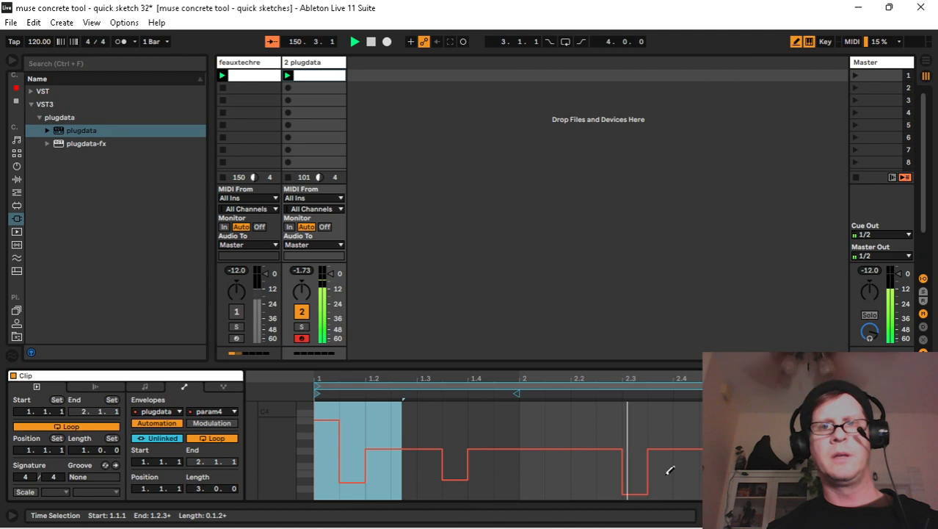
left_click(664, 472)
left_click(560, 490)
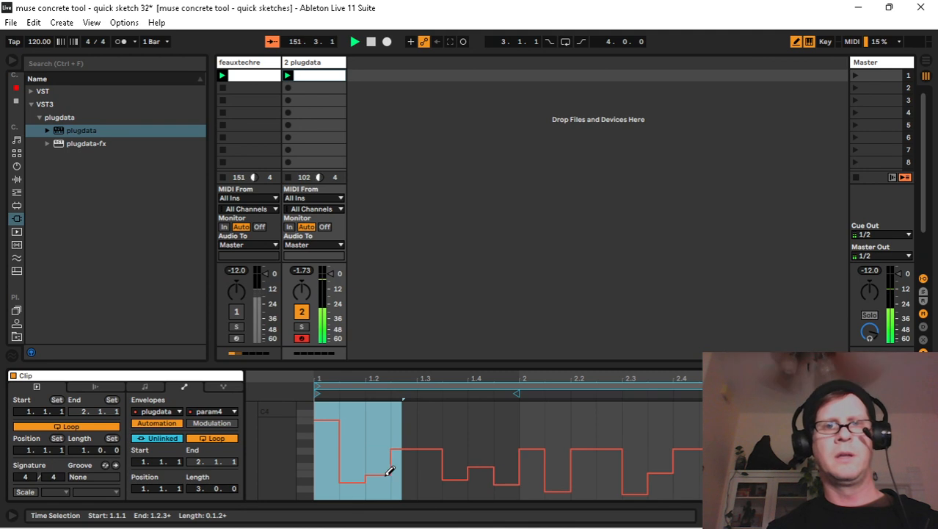
Redraw the param4 envelope in longer half-bar steps and shorten its loop length to 1.2.1.
left_click_drag(419, 483, 620, 479)
left_click_drag(686, 457, 624, 447)
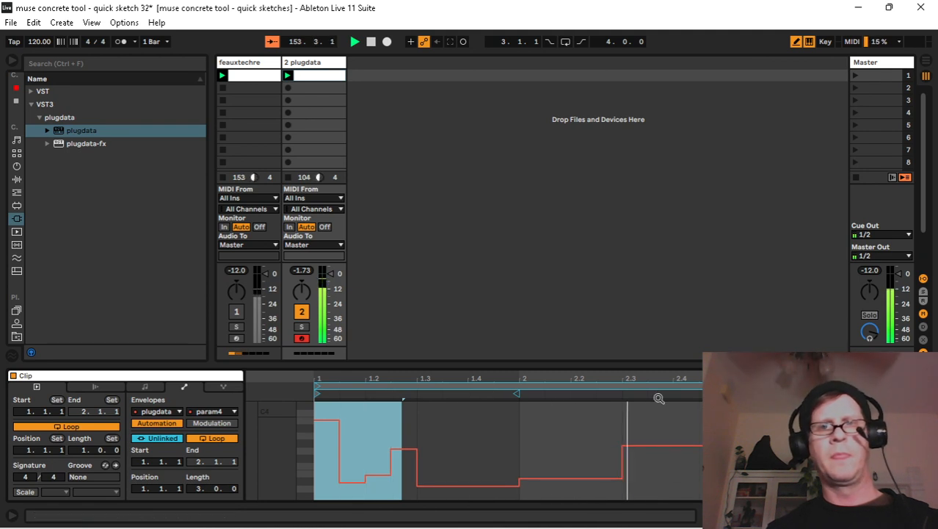
left_click(234, 488)
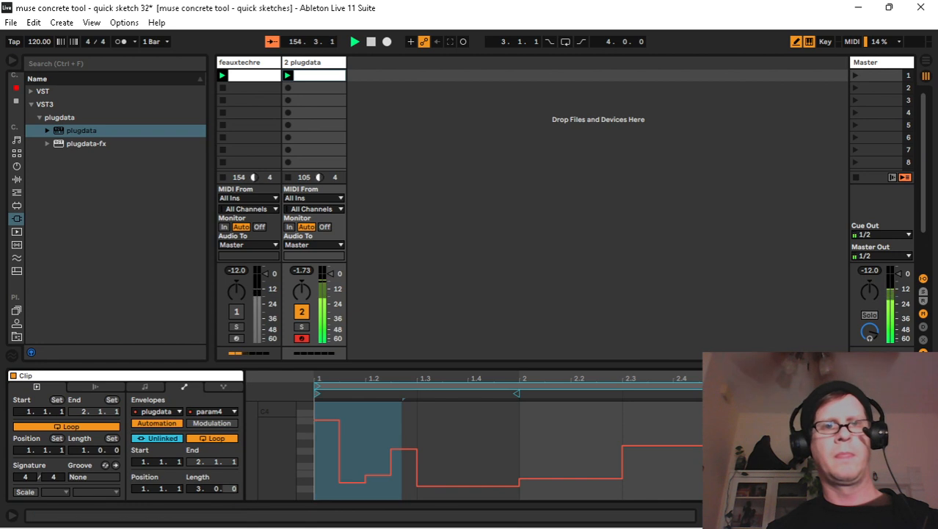
left_click_drag(234, 488, 235, 509)
left_click(389, 438)
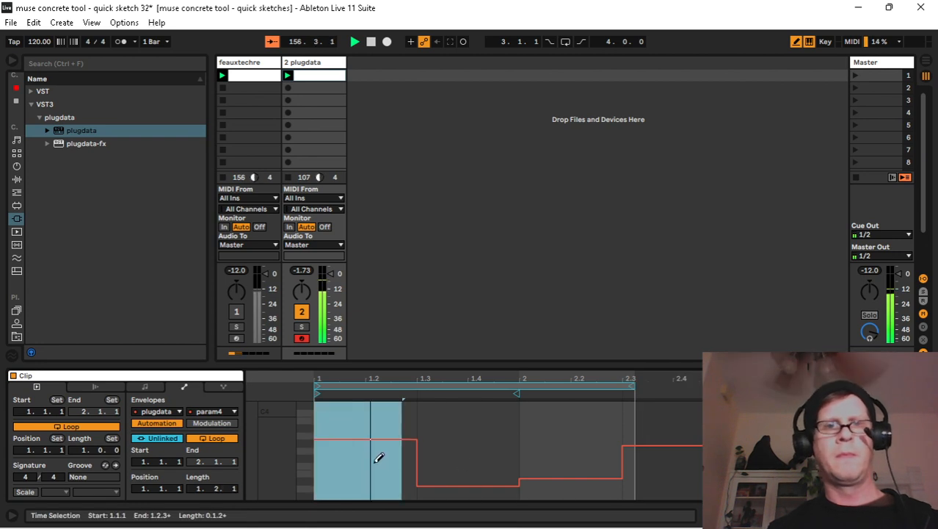
left_click(377, 461)
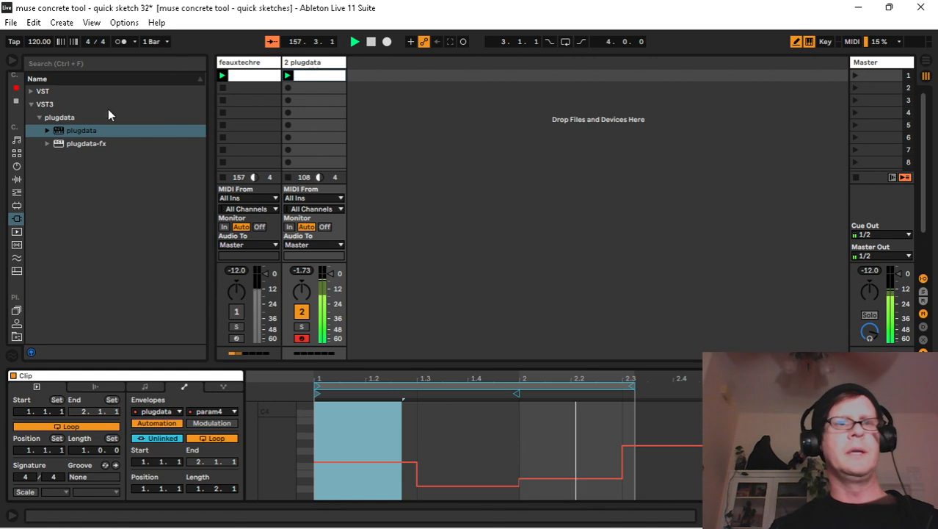
Turn the feauxtechre track back on and show the plugdata track's device chain.
left_click(237, 311)
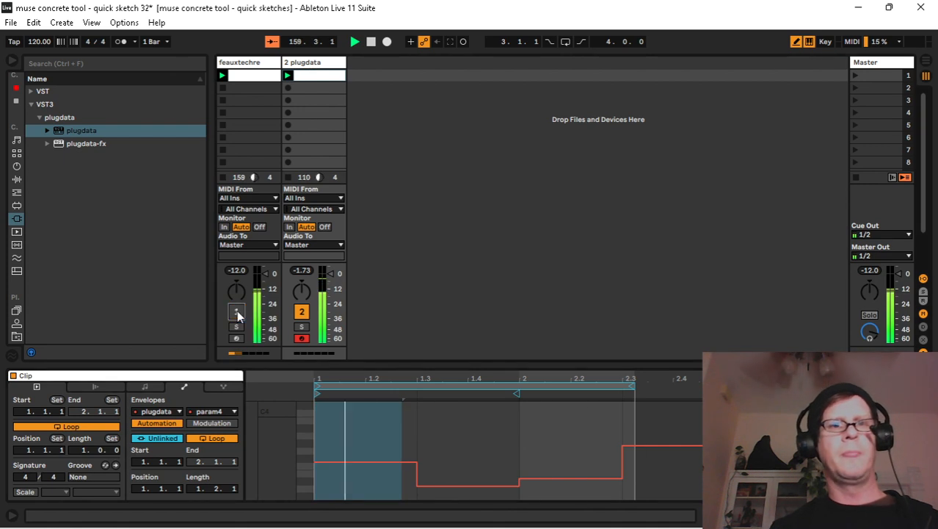
left_click(310, 65)
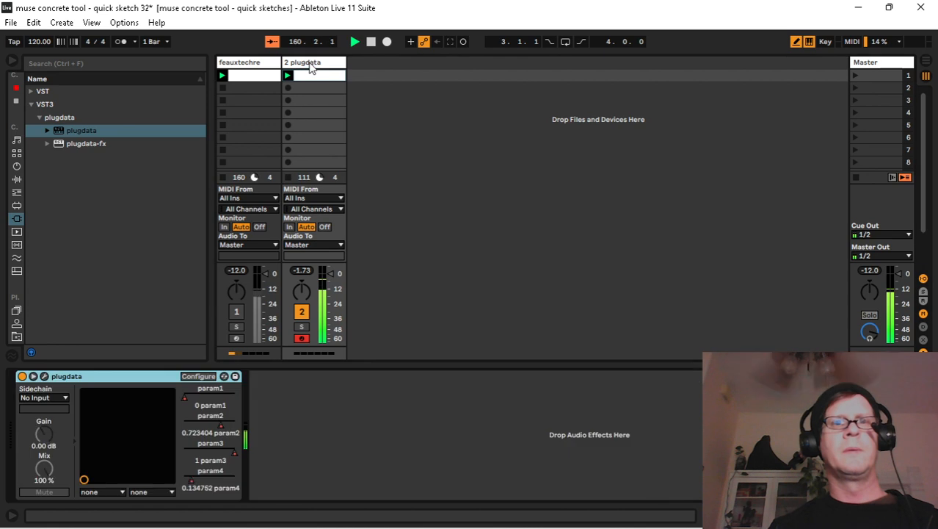
left_click(236, 312)
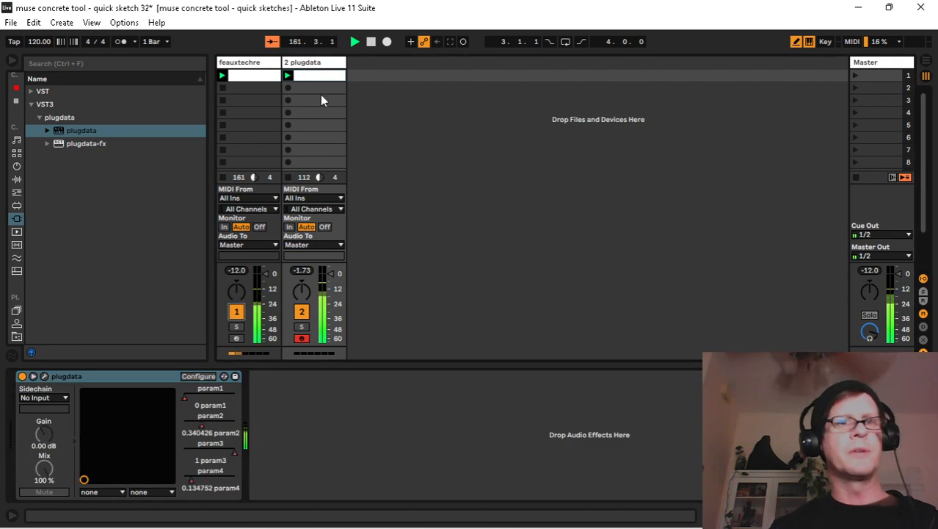
double_click(316, 64)
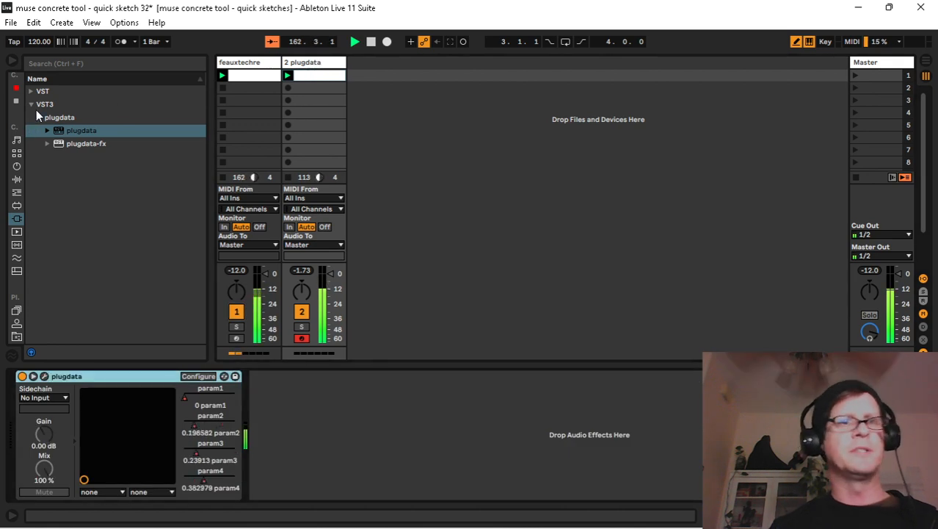
Add a Corpus effect after plugdata with decay 269 ms, material -26 % and dry/wet 31 %.
left_click(31, 105)
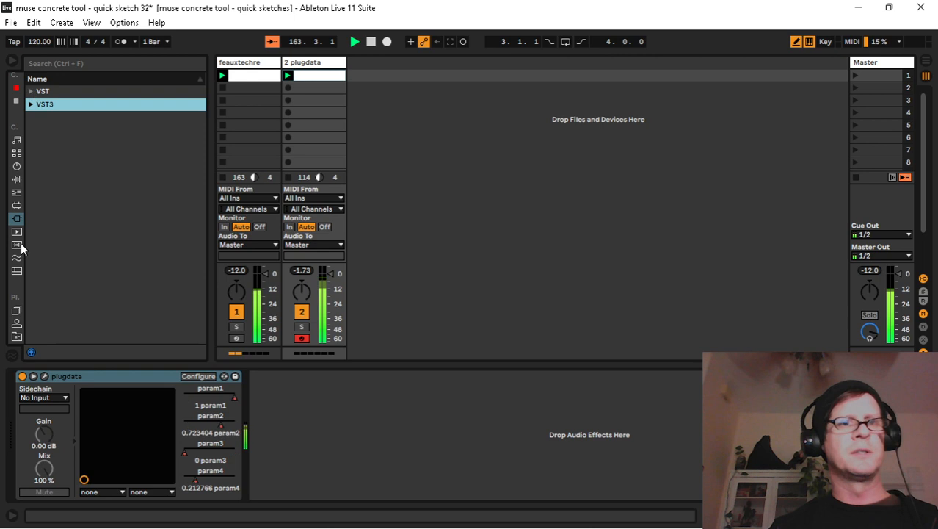
left_click(17, 167)
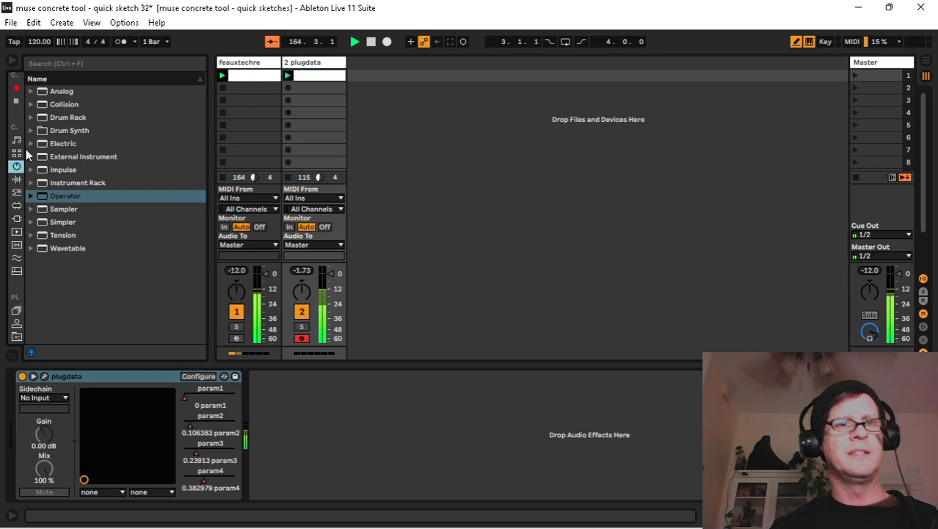
left_click(16, 100)
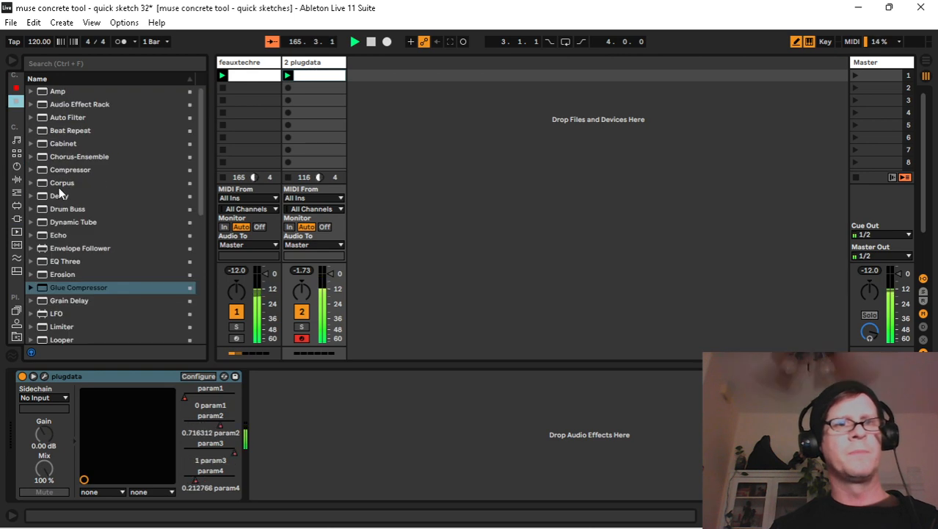
left_click_drag(59, 184, 277, 453)
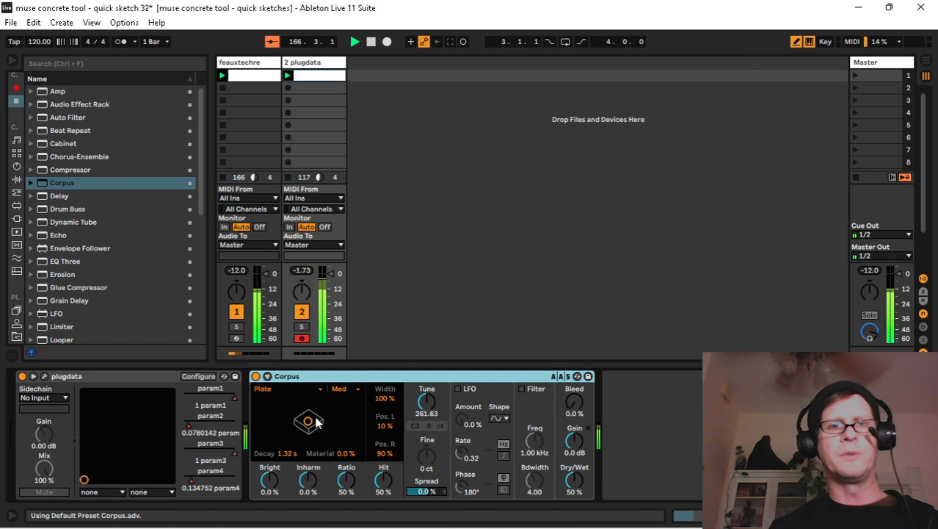
left_click_drag(316, 422, 284, 431)
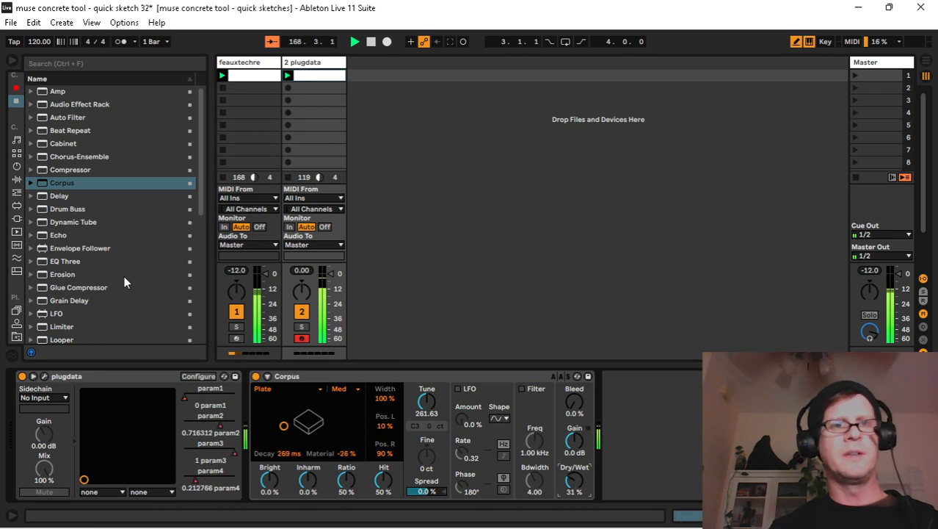
Find the Shifter effect in the audio effects list and add it after Corpus.
left_click(67, 301)
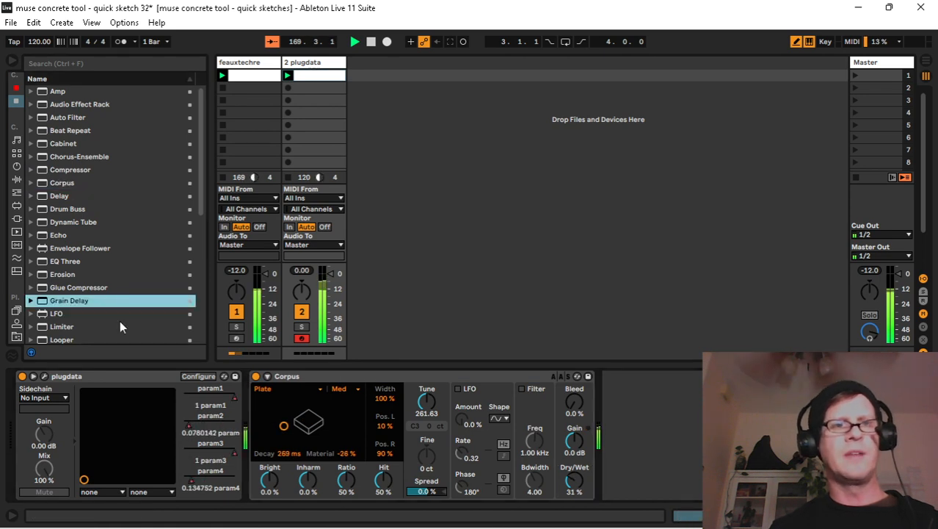
scroll(110, 318, "down", 6)
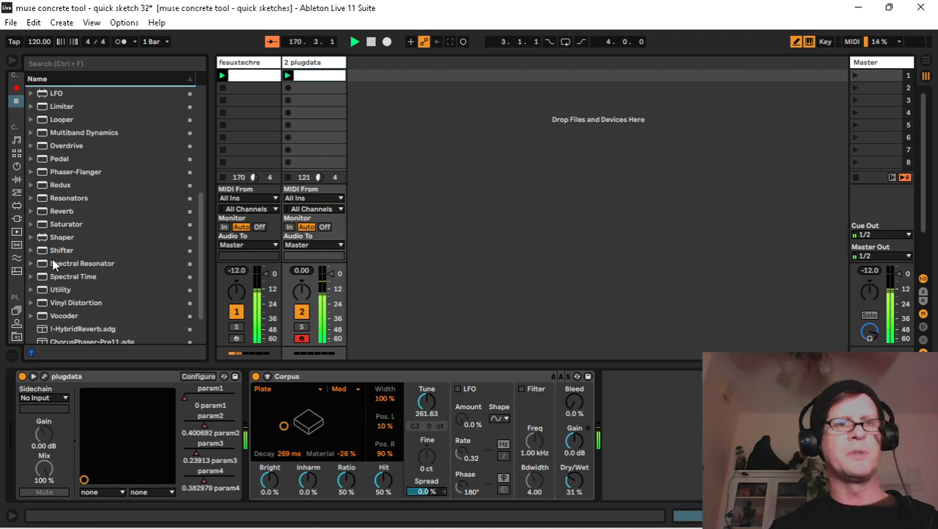
left_click(55, 251)
left_click_drag(615, 411, 621, 428)
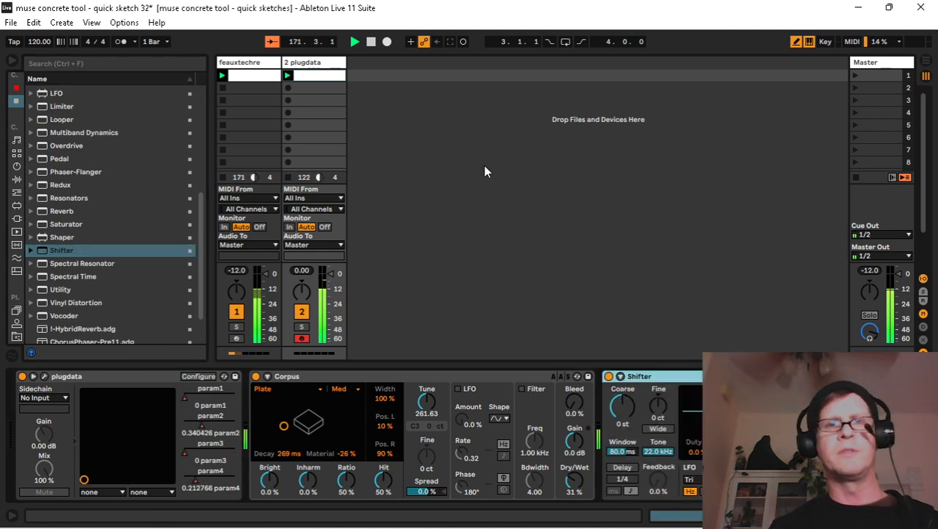
Show the clip envelope for Shifter's coarse pitch and draw a low half-bar step followed by a slightly raised one.
right_click(622, 406)
left_click(642, 412)
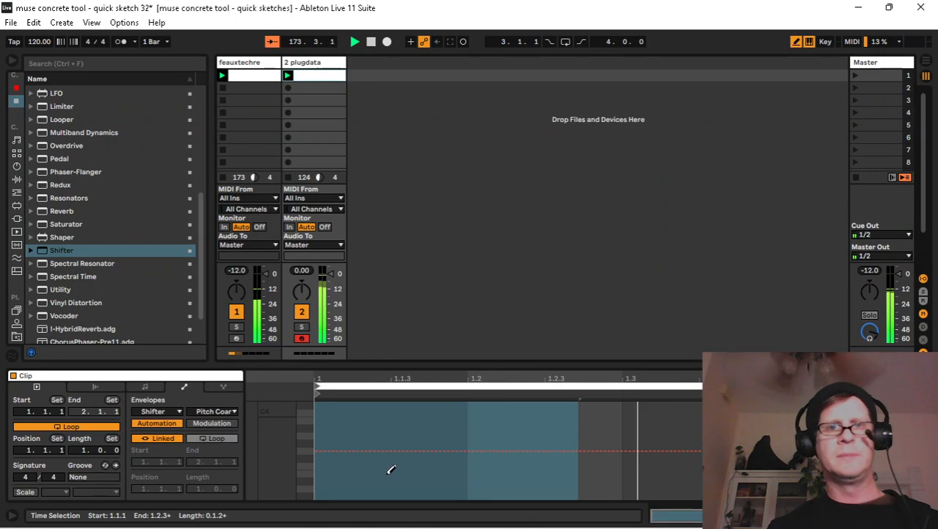
left_click_drag(660, 408, 659, 445)
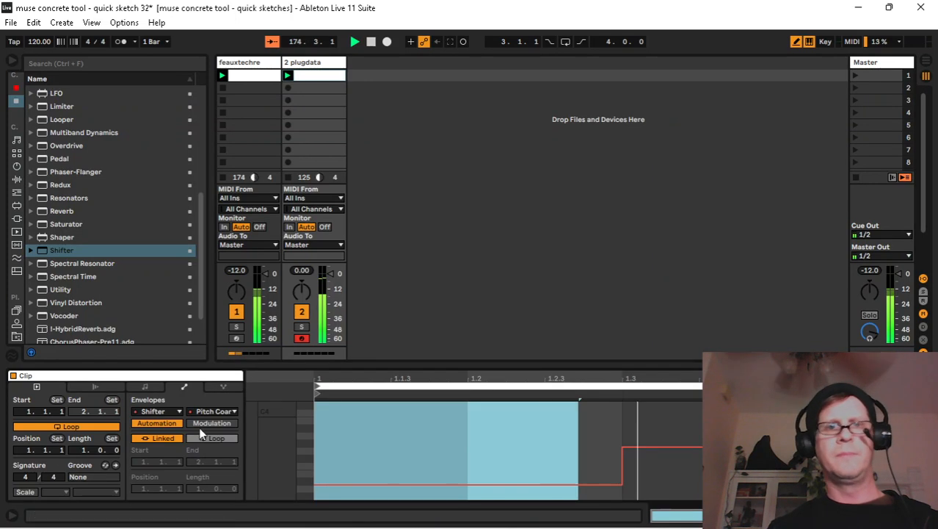
Unlink the Shifter coarse pitch envelope, set its loop length to 3.2.1 and draw more low half-bar steps from bar 2.
left_click(163, 437)
left_click_drag(234, 488, 235, 443)
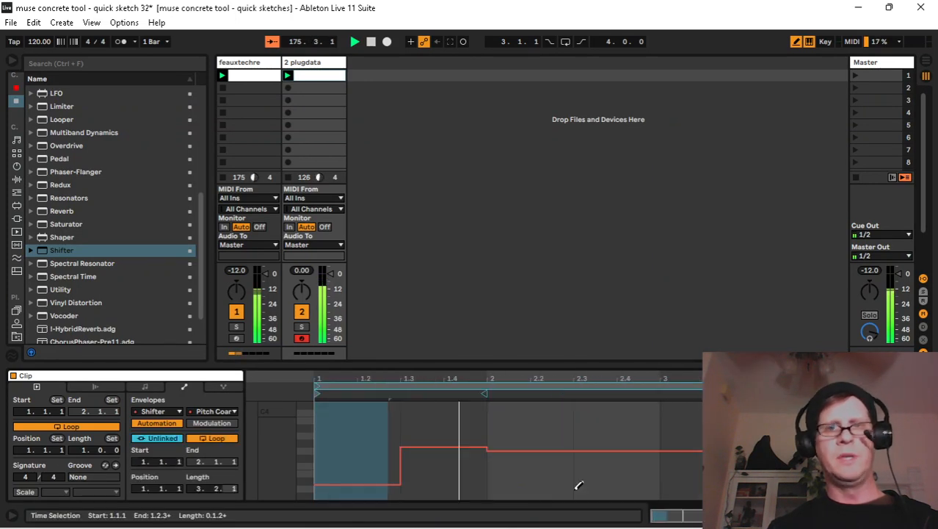
left_click_drag(572, 488, 580, 489)
left_click(588, 451)
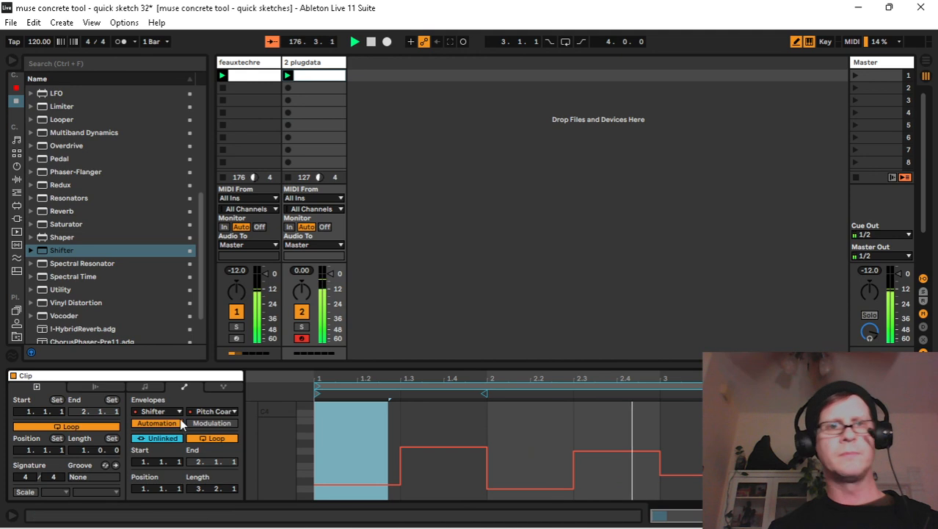
Extend the Shifter pitch envelope's loop length to 7.1.1 and draw low steps in bars 4 and 5 around a high one.
left_click_drag(234, 488, 234, 440)
left_click(589, 471)
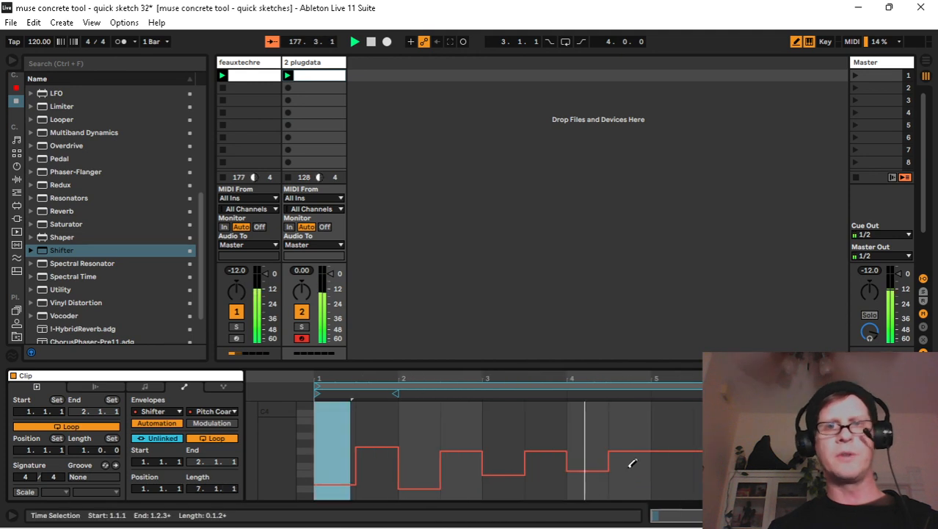
left_click(666, 409)
left_click(698, 472)
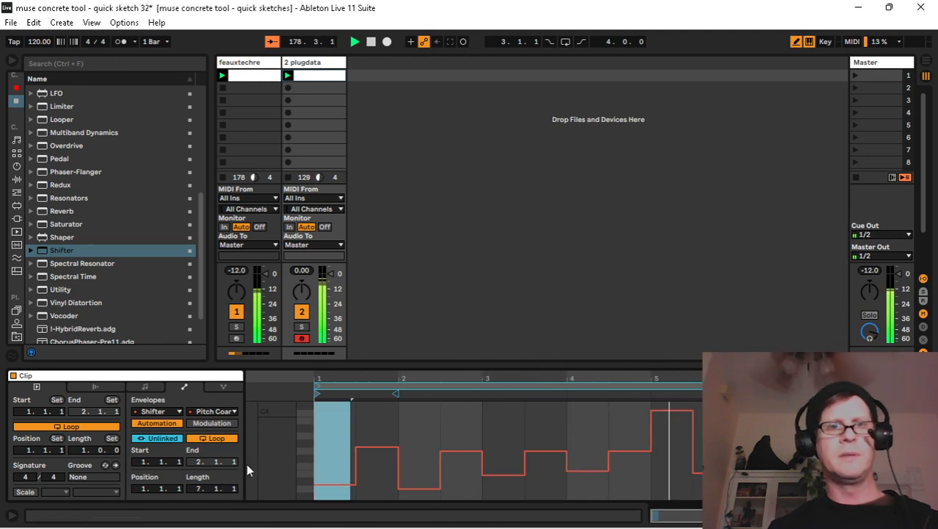
Shorten the Shifter coarse pitch envelope's loop length to 2.2.3.
left_click_drag(234, 488, 234, 524)
left_click_drag(234, 489, 234, 511)
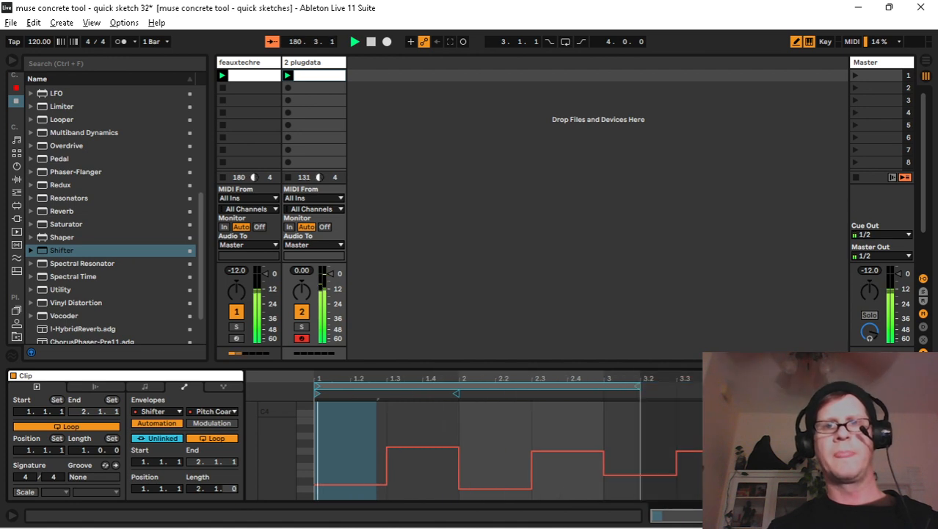
left_click_drag(634, 394, 698, 389)
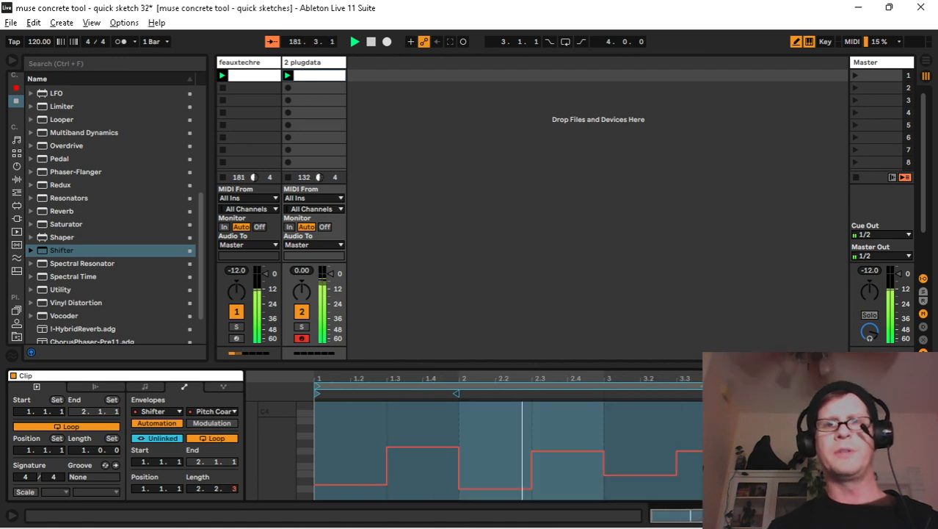
Set Corpus's decay to about 18.5 s and its material to about 59%, and show the clip envelope for its decay.
left_click(342, 62)
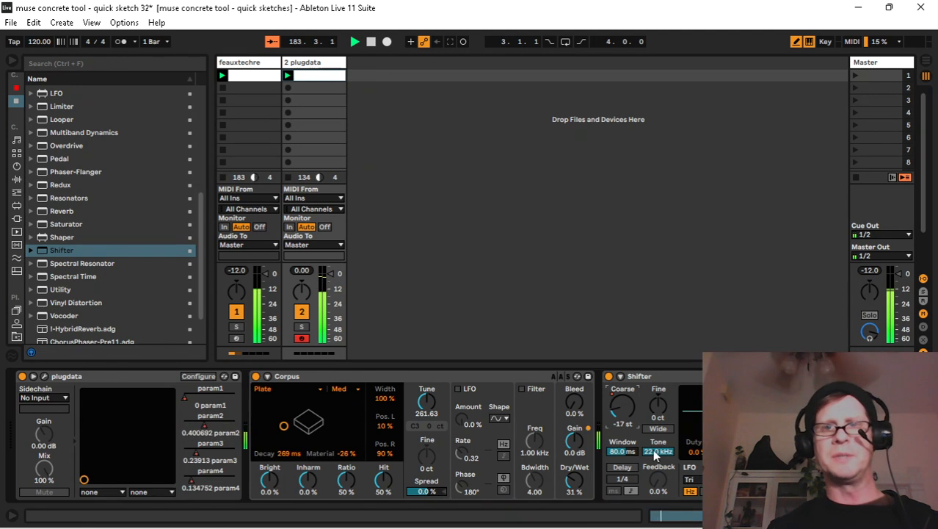
left_click_drag(284, 425, 351, 417)
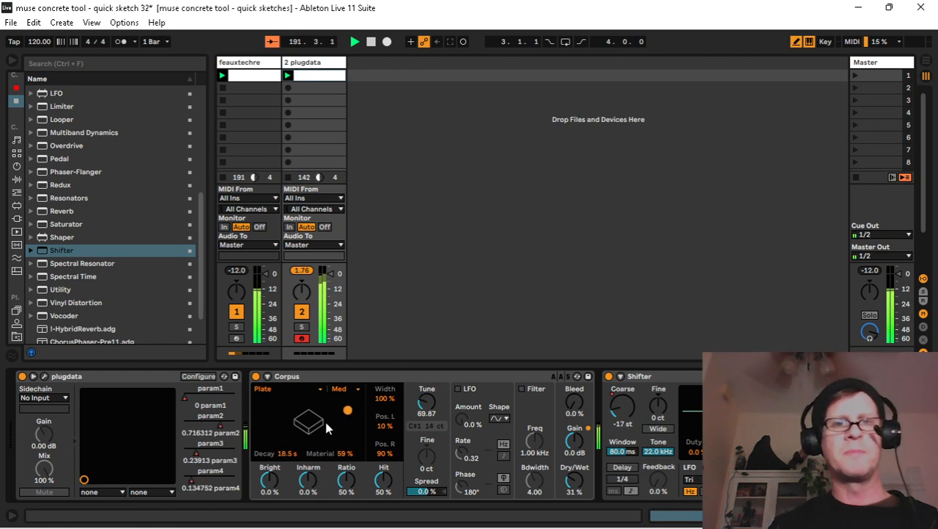
right_click(284, 451)
left_click(309, 458)
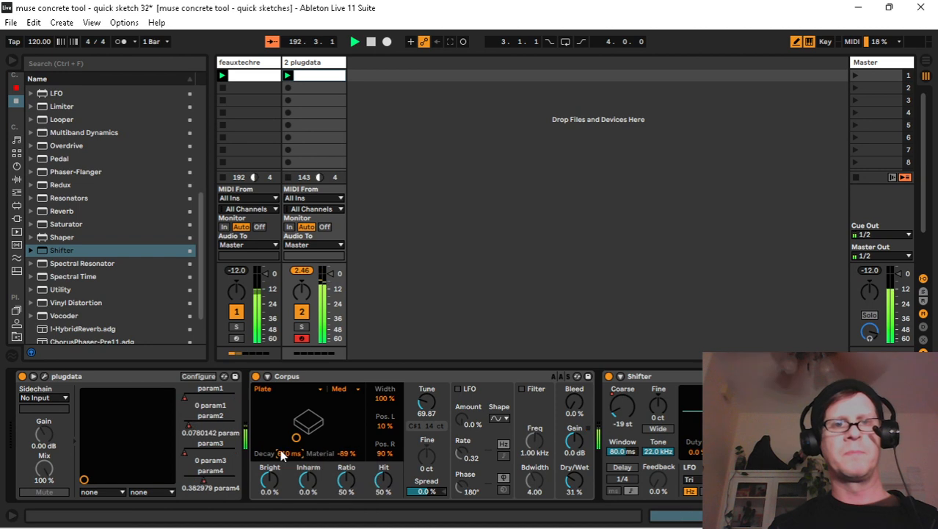
right_click(281, 451)
left_click(303, 456)
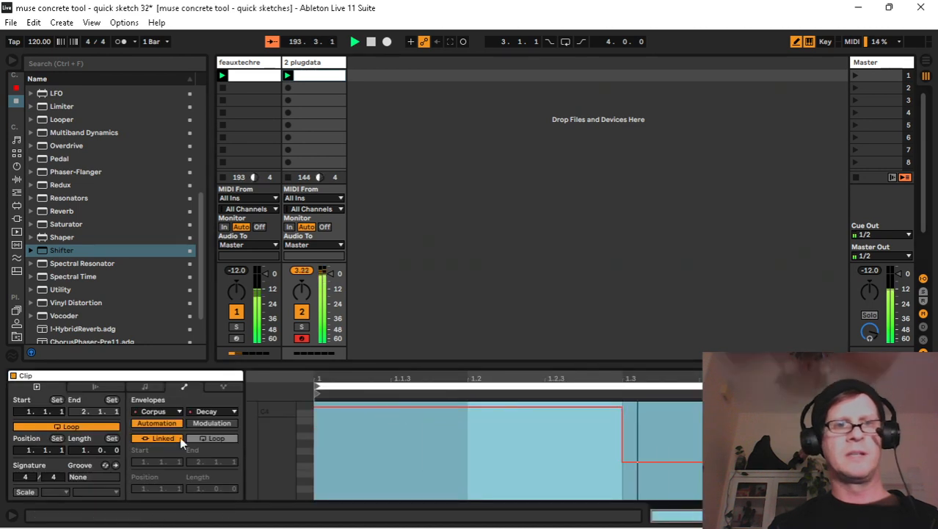
Unlink the Corpus decay envelope, draw uneven high and low steps from beat 1.4 to bar 3, and set its loop length to 2.1.3.
left_click_drag(232, 490, 232, 448)
mouse_move(506, 424)
left_mouse_down()
mouse_move(594, 465)
mouse_move(691, 424)
left_mouse_up()
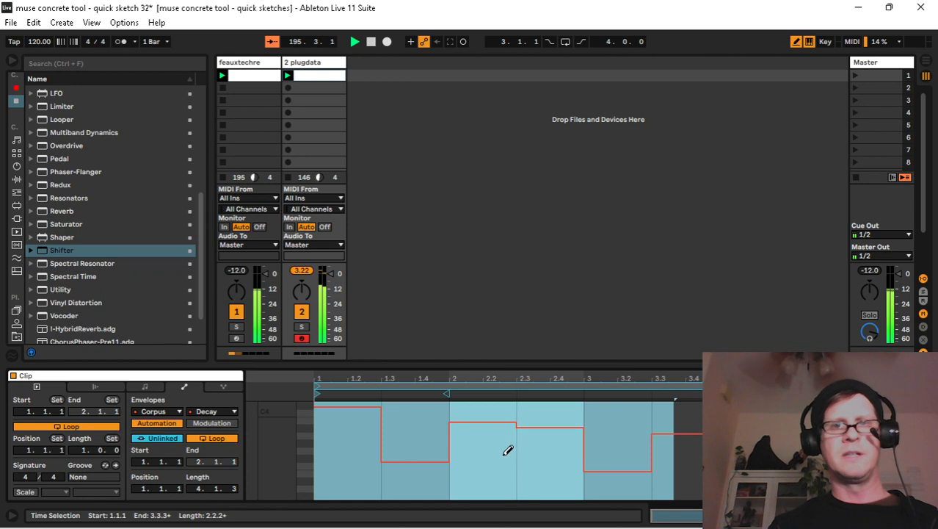
left_click_drag(507, 450, 561, 469)
mouse_move(434, 419)
left_mouse_down()
mouse_move(550, 436)
mouse_move(580, 472)
left_mouse_up()
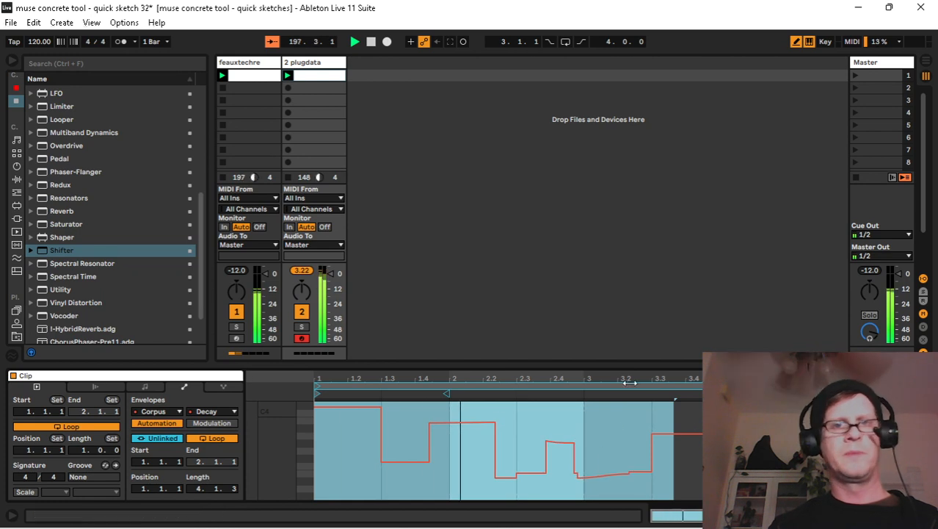
left_click(234, 489)
left_click_drag(233, 489, 233, 516)
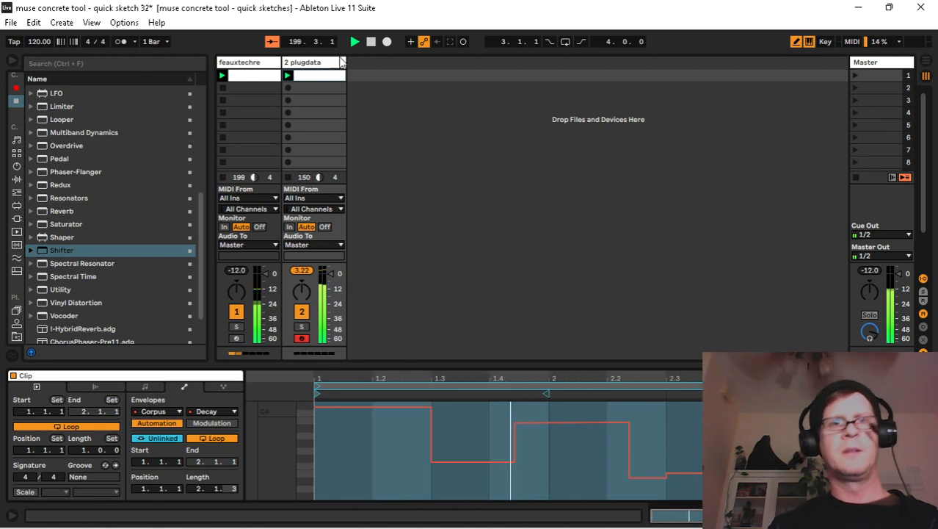
Show and unlink Corpus's material envelope with a 3.2.1 loop length, and draw high and middle steps from beat 1.3 to bar 3.
left_click(340, 62)
right_click(353, 452)
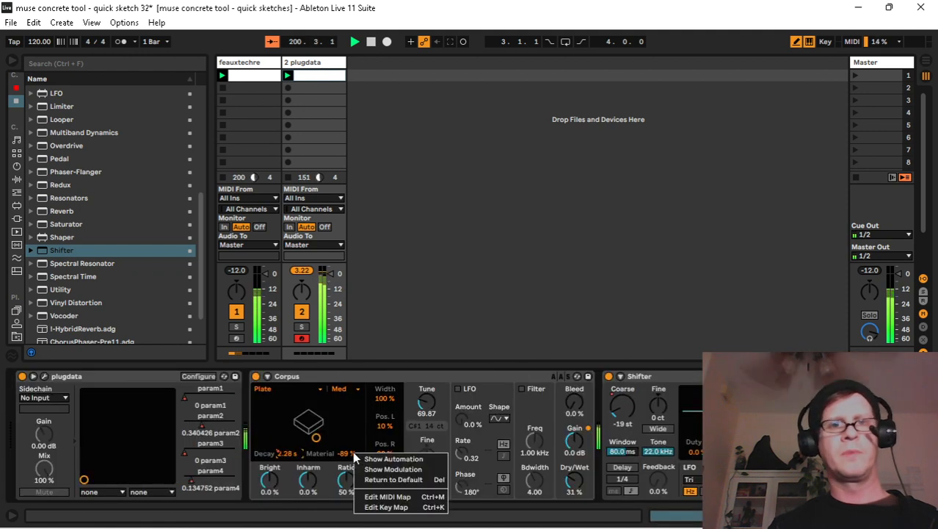
left_click(393, 459)
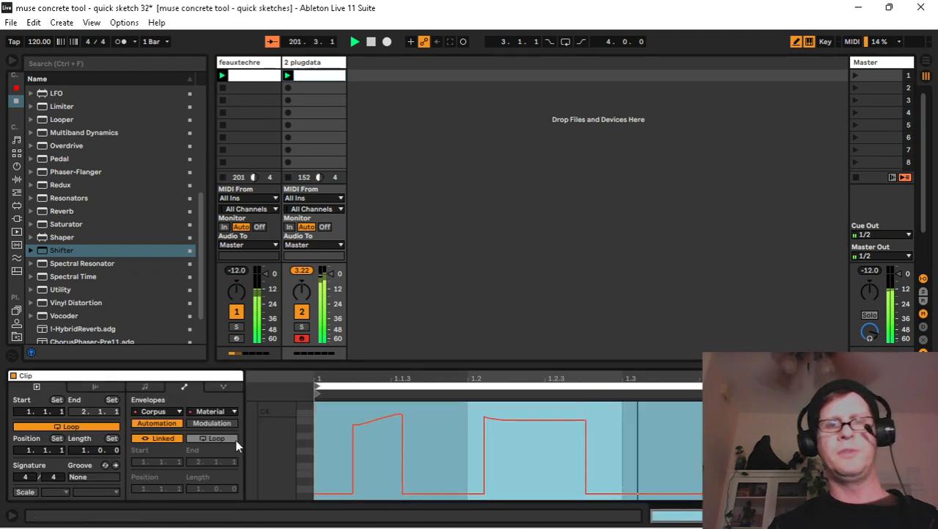
left_click(174, 439)
left_click_drag(228, 487, 228, 458)
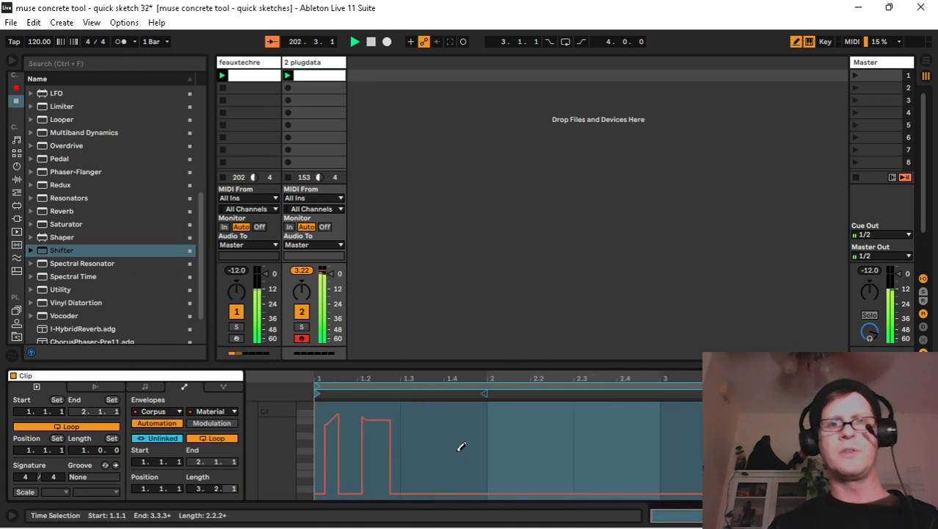
left_click_drag(424, 420, 539, 420)
mouse_move(476, 453)
left_mouse_down()
mouse_move(603, 444)
mouse_move(624, 423)
mouse_move(700, 464)
left_mouse_up()
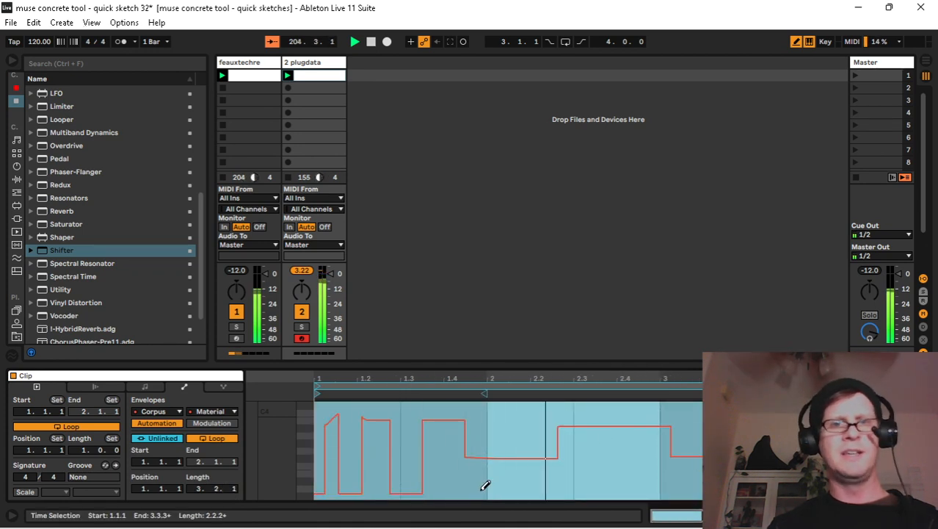
Shorten the Corpus material envelope's loop length to 2.1.0 and draw a high step followed by a lower one in bar 2.
left_click_drag(235, 488, 233, 503)
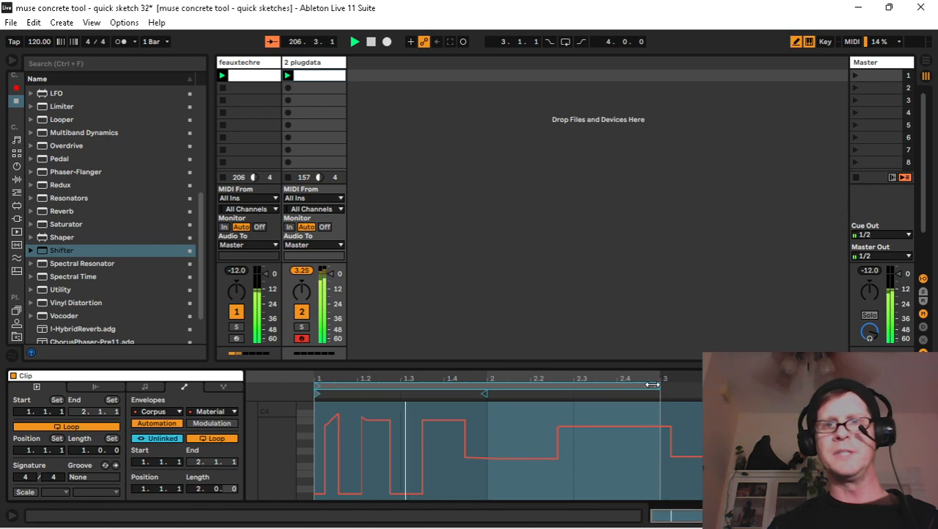
left_click_drag(653, 384, 702, 384)
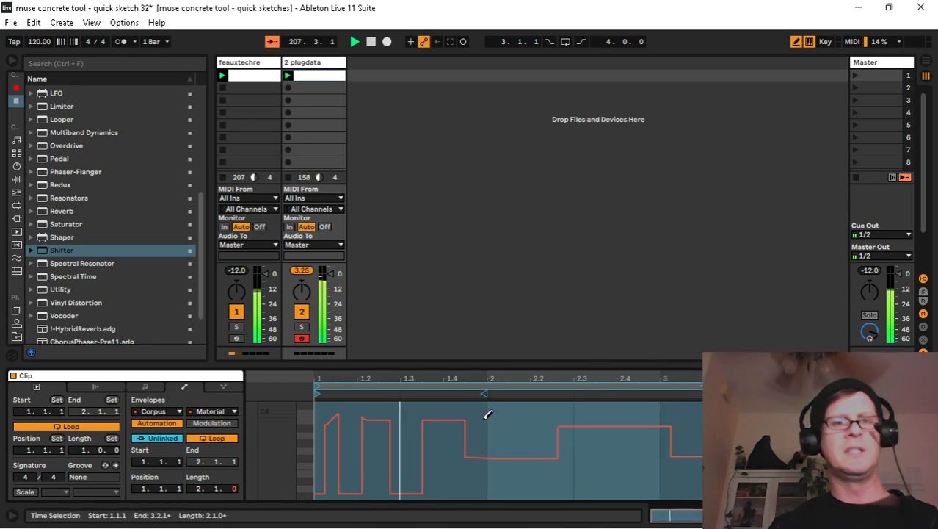
left_click_drag(493, 417, 567, 414)
left_click_drag(549, 469, 600, 463)
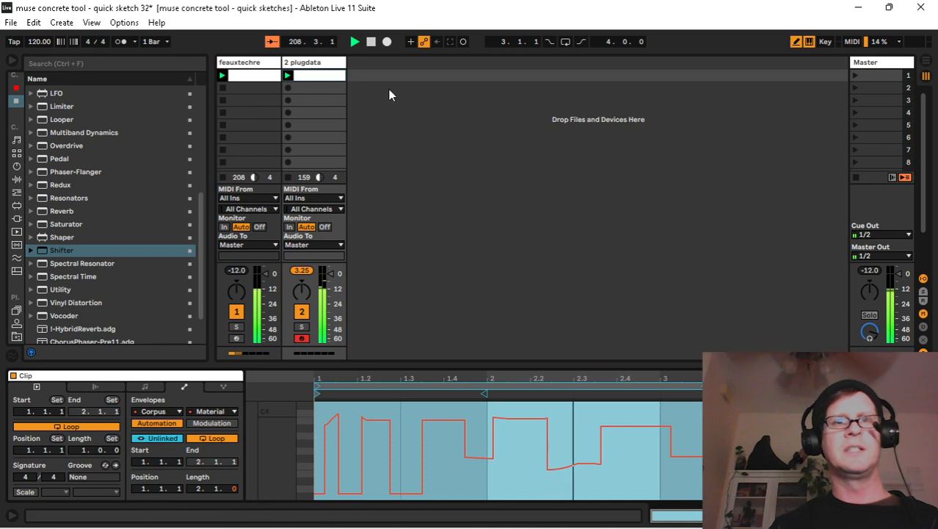
Group the feauxtechre and plugdata tracks.
left_click(329, 64)
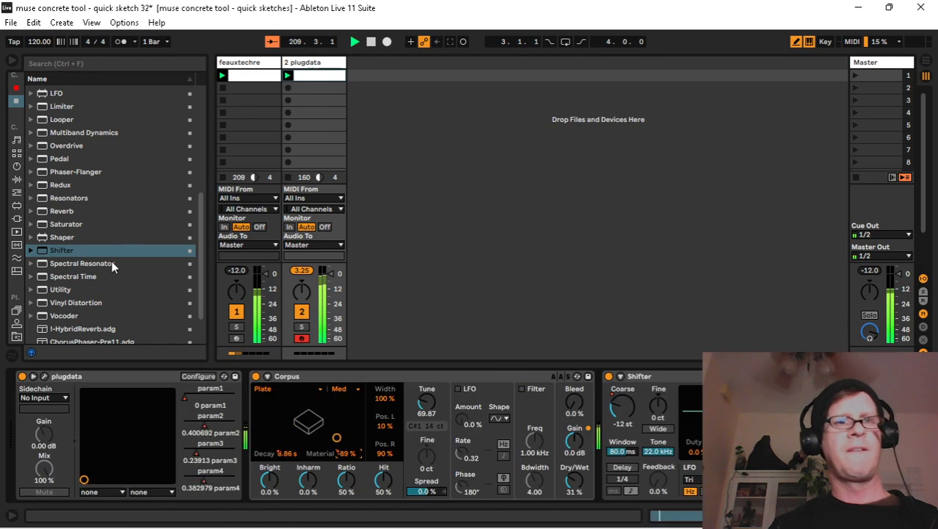
left_click(250, 62)
left_click(315, 63)
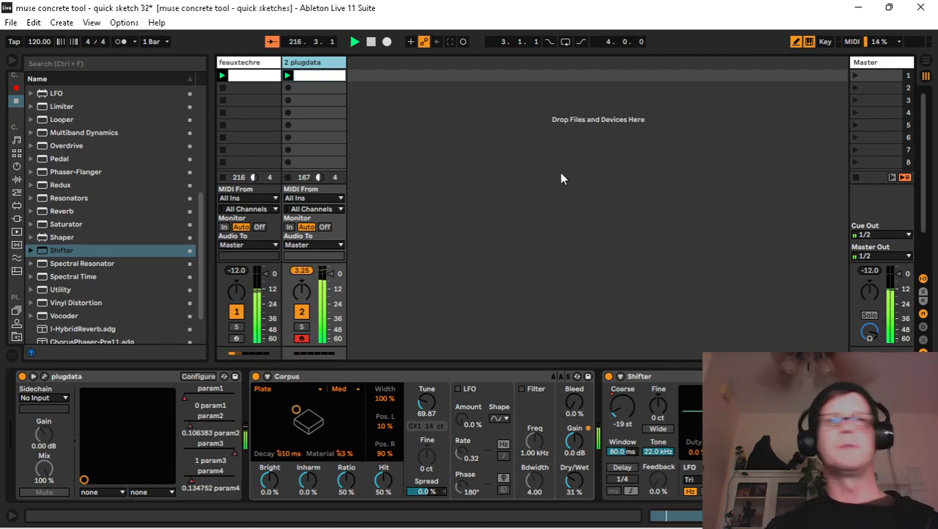
left_click(266, 65)
left_click(331, 66, "shift")
key("ctrl+g")
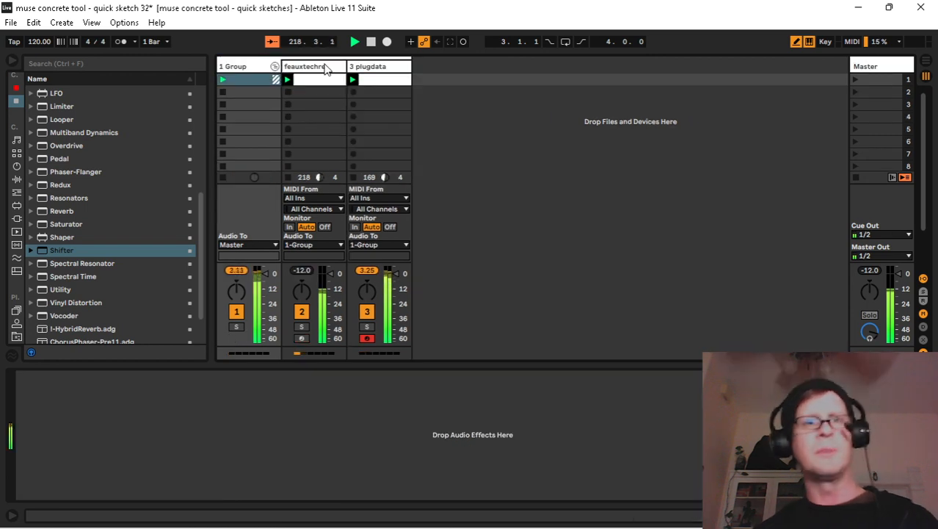
left_click(17, 219)
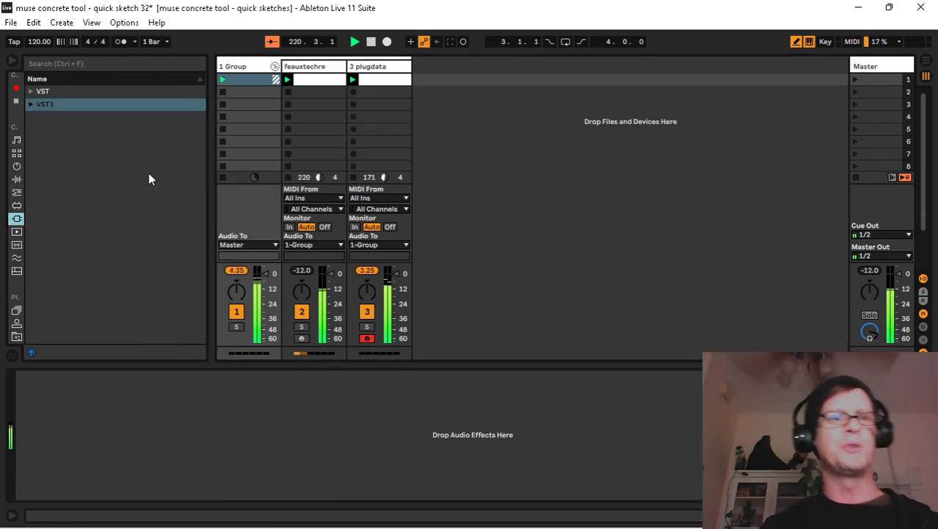
left_click(11, 23)
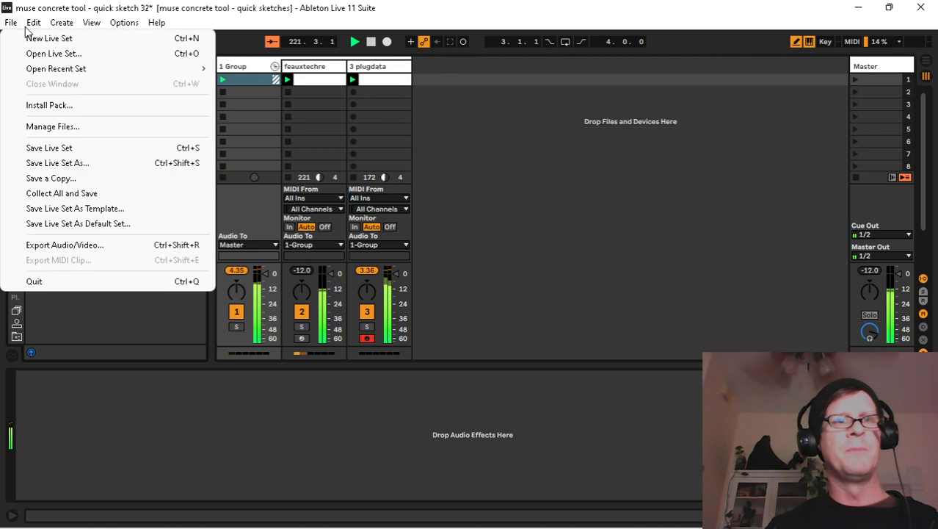
left_click(53, 53)
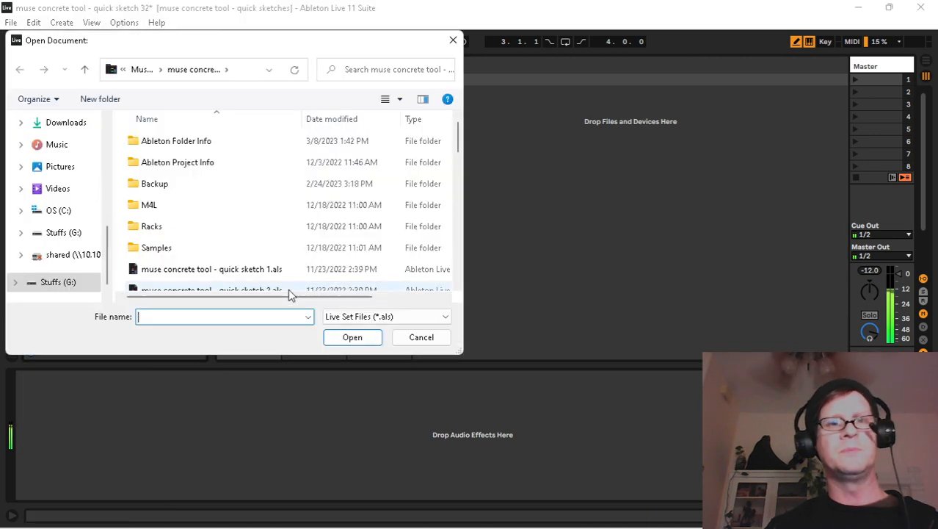
scroll(286, 283, "down", 4)
scroll(277, 267, "down", 7)
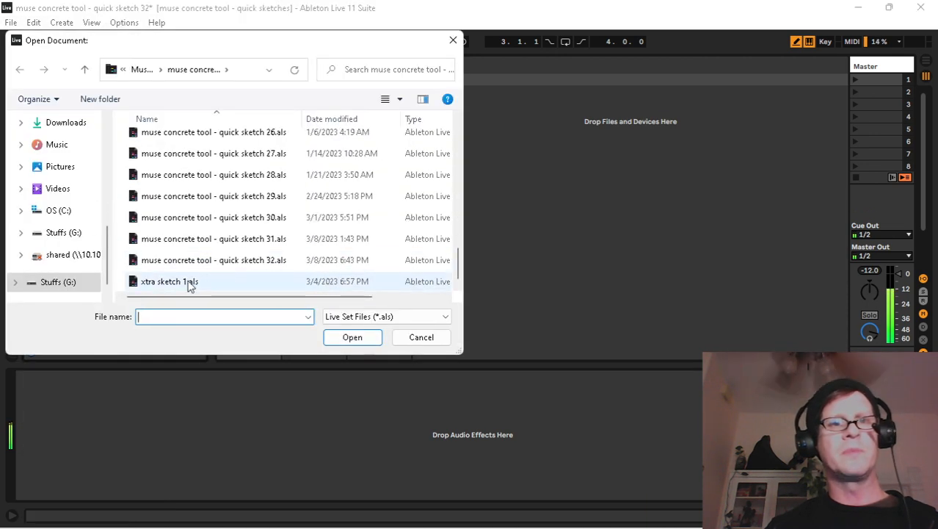
left_click(189, 283)
left_click(421, 337)
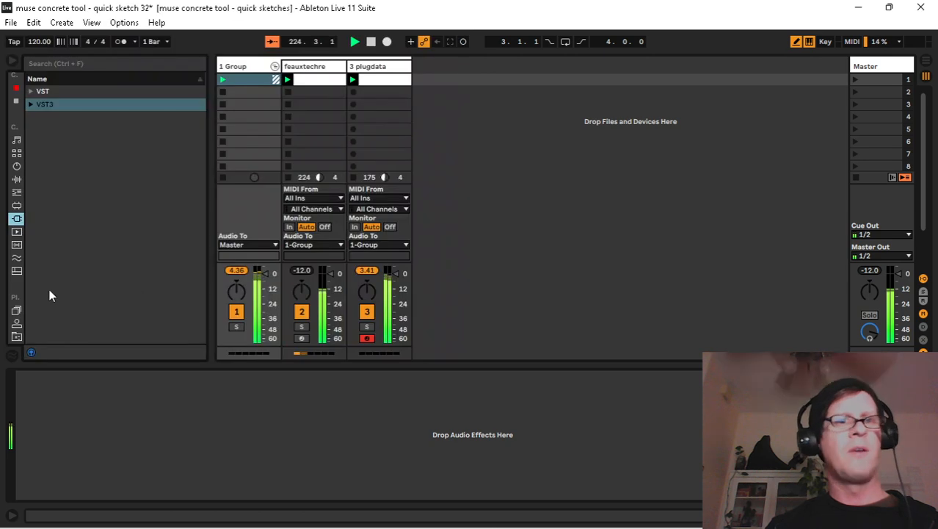
Find xtra sketch 1.als among the current project's files and import the 2-CardinalSynth track from its 1-Group after plugdata.
left_click(16, 337)
scroll(101, 267, "down", 6)
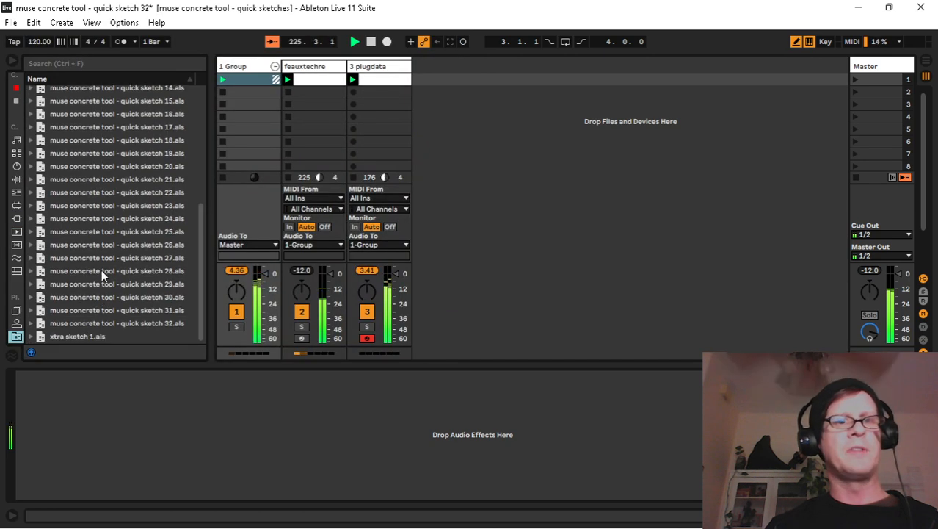
left_click(75, 335)
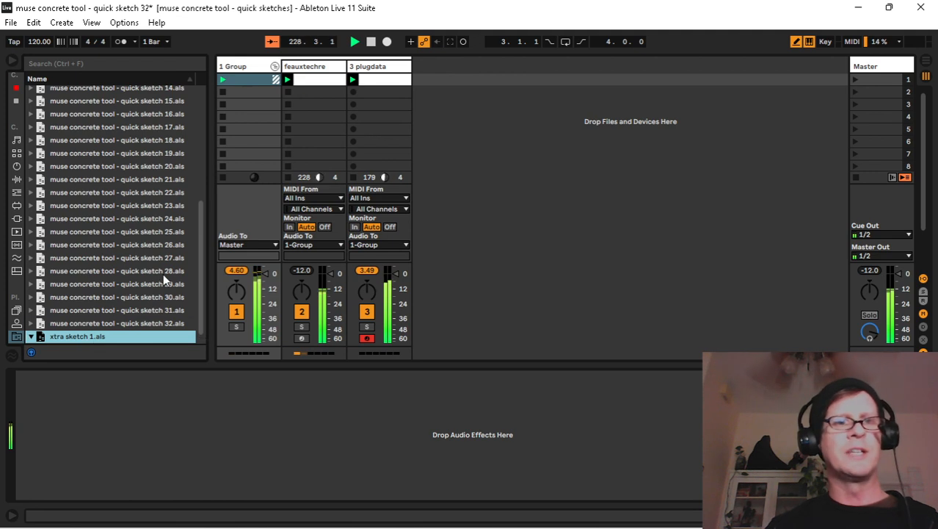
key("Right")
key("Down")
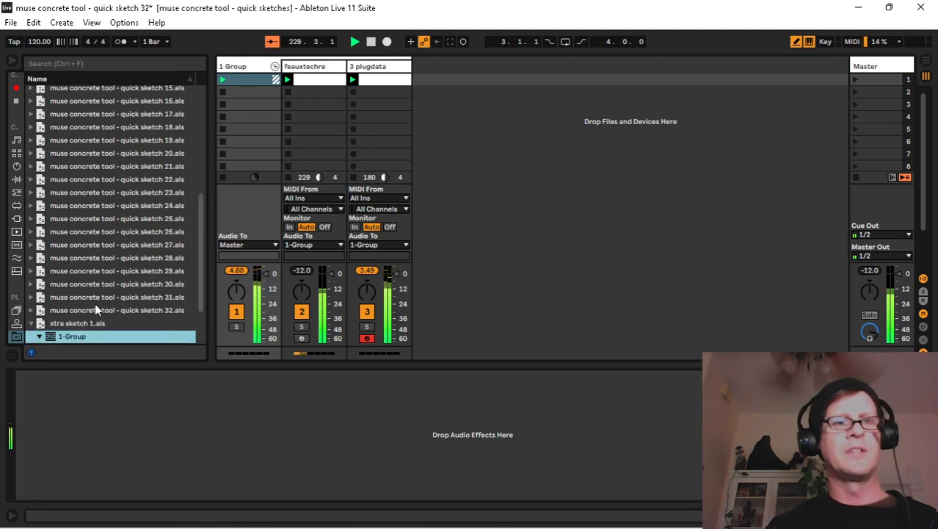
key("Right")
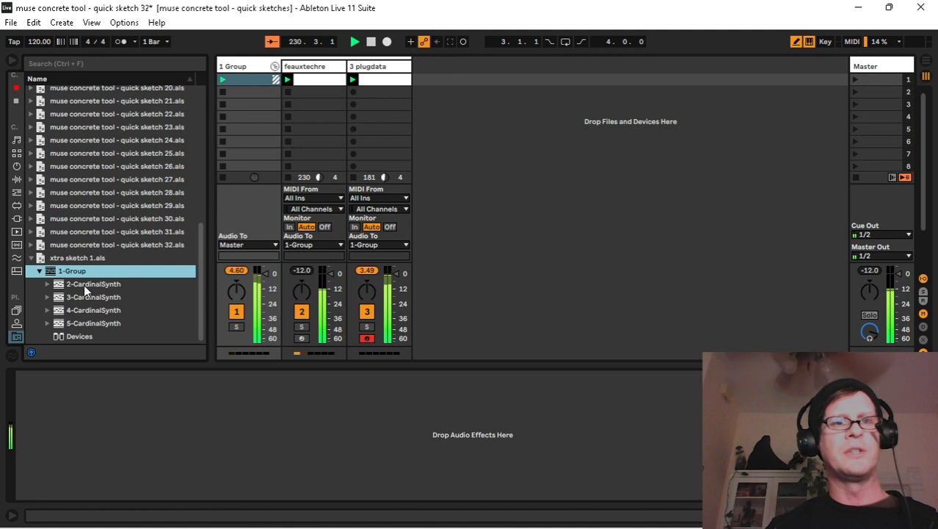
key("Down")
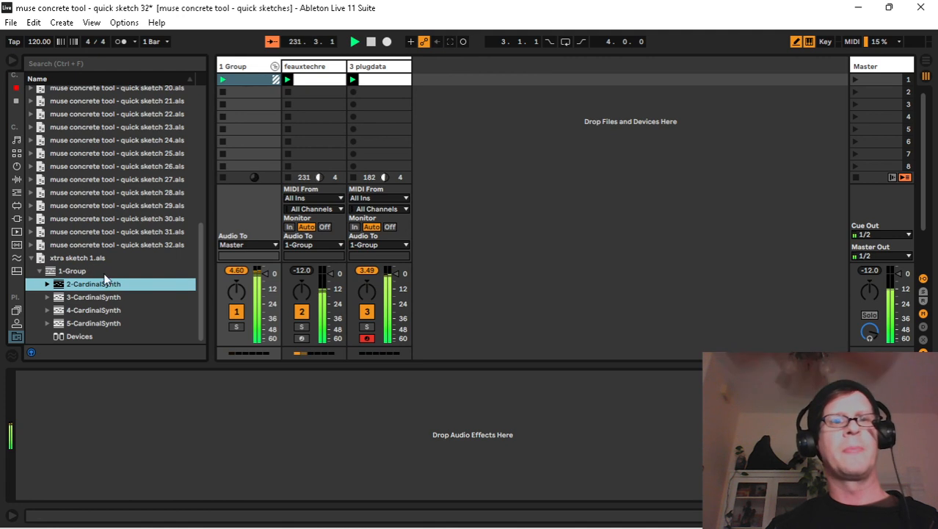
left_click_drag(94, 284, 409, 70)
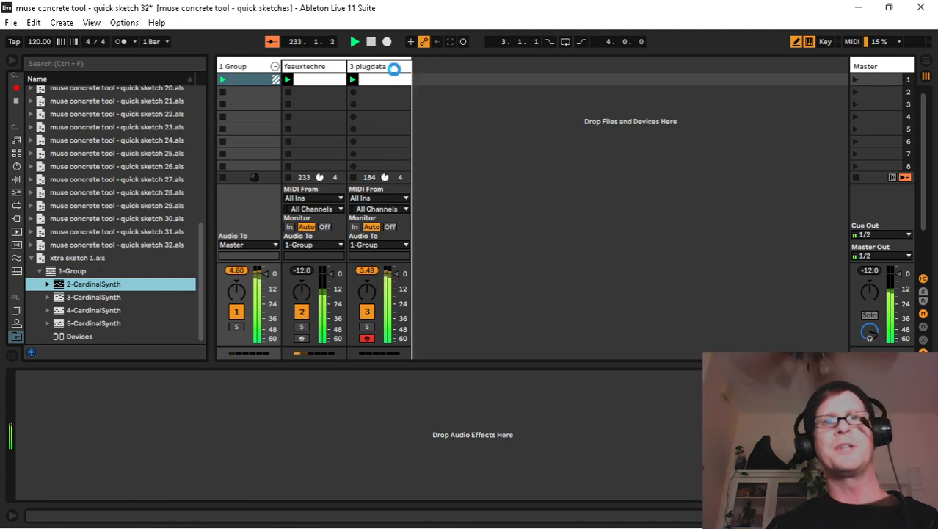
left_click_drag(394, 68, 395, 70)
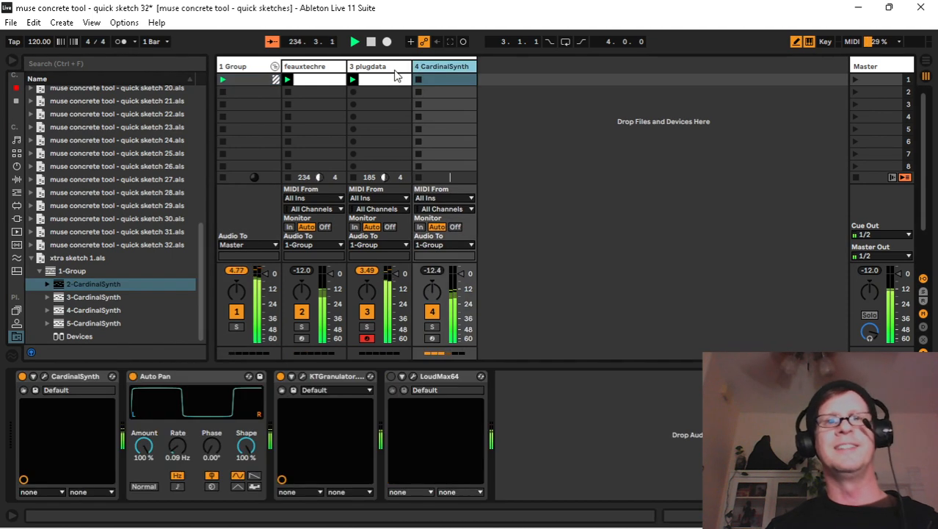
With CardinalSynth temporarily soloed, set its Auto Pan to 72.2% amount and 0.65 Hz, and switch off both KTGranulator and Auto Pan.
left_click(432, 327)
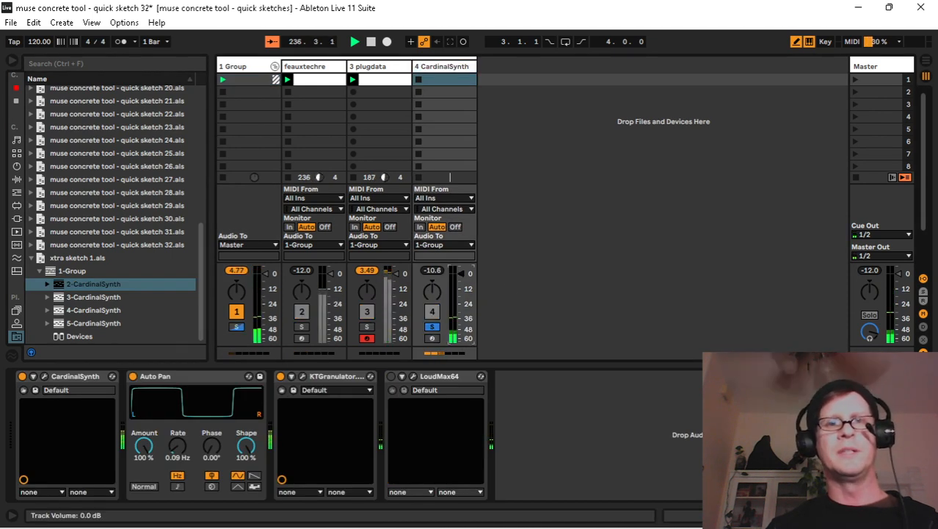
left_click_drag(174, 447, 144, 462)
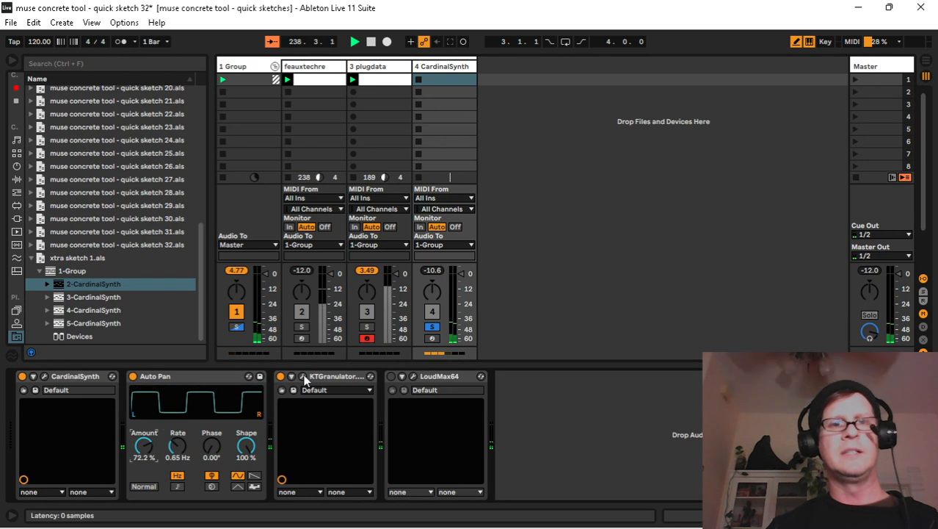
left_click(280, 376)
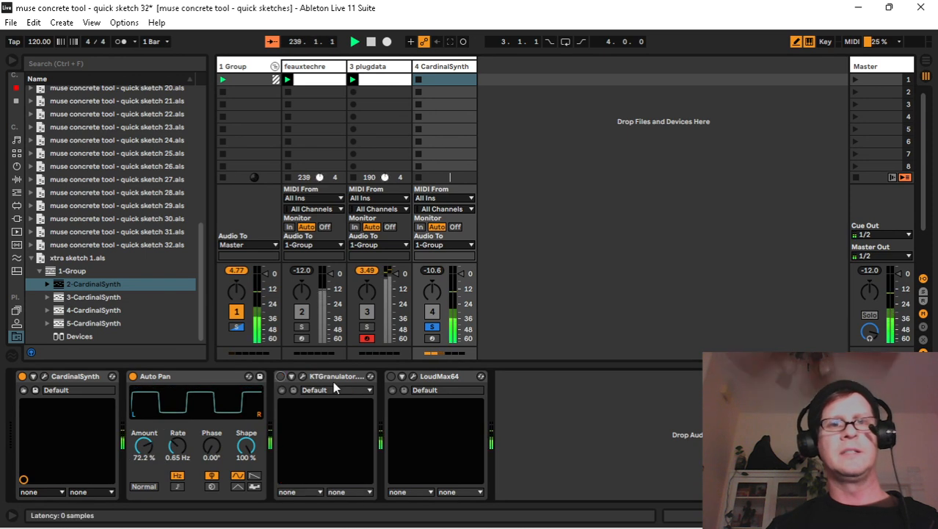
left_click(133, 376)
left_click(432, 326)
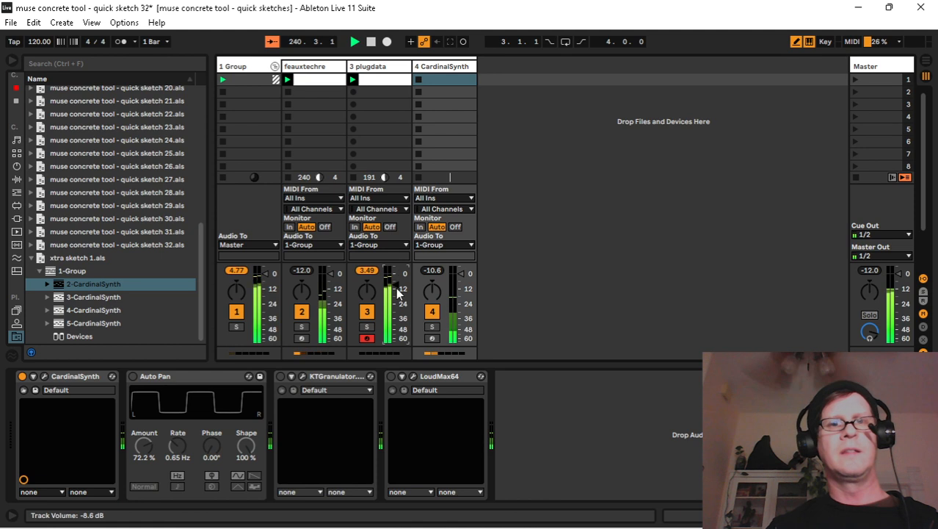
Raise the CardinalSynth track's volume and add EQ Eight after LoudMax64, collapsing the KTGranulator and LoudMax64 devices.
left_click_drag(460, 272, 456, 265)
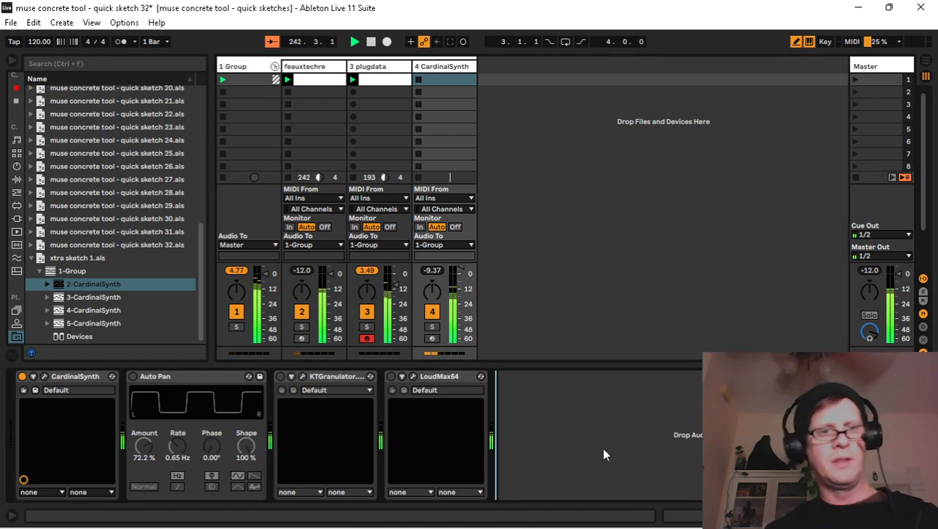
key("ctrl+f")
type("eq eight")
key("Return")
key("ctrl+alt+b")
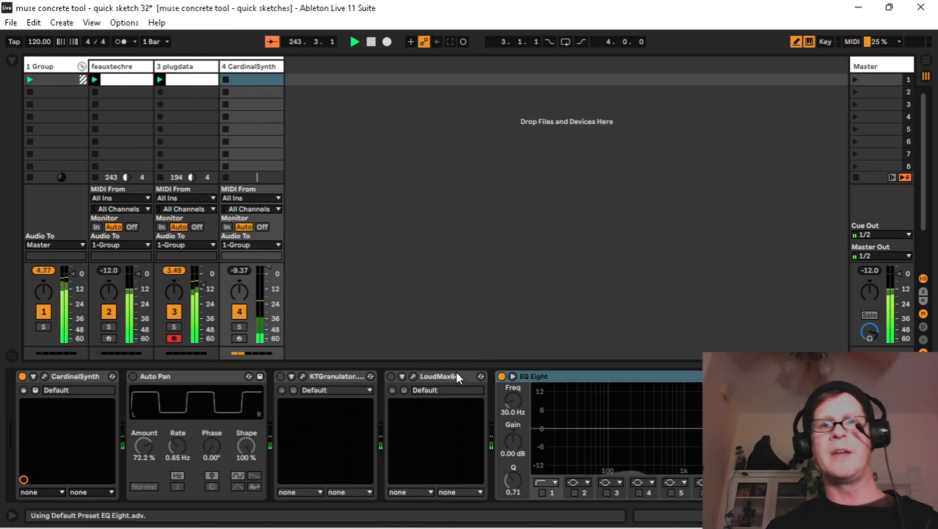
left_click(432, 376)
double_click(432, 376)
double_click(334, 376)
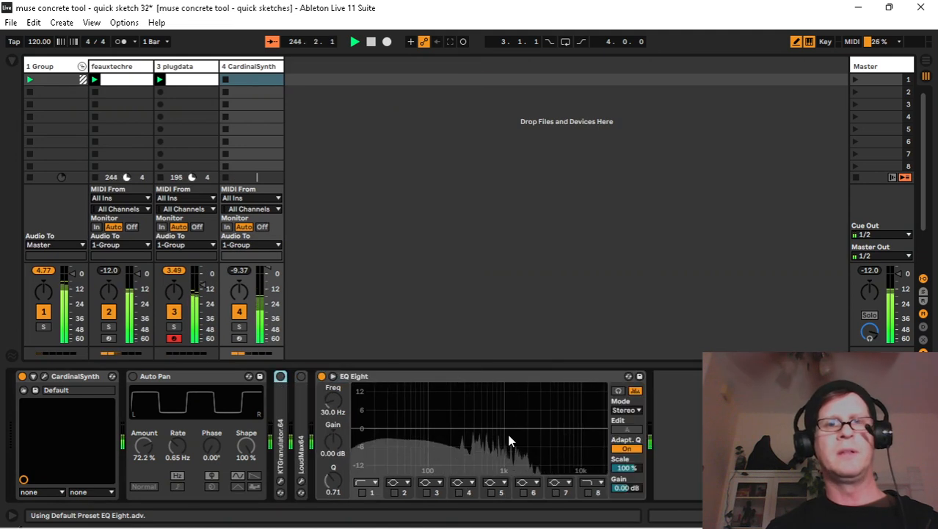
Enable EQ Eight's band 8 as a high shelf and set it to 2.90 kHz with 13.0 dB gain.
left_click(592, 485)
left_click(592, 461)
left_click(588, 492)
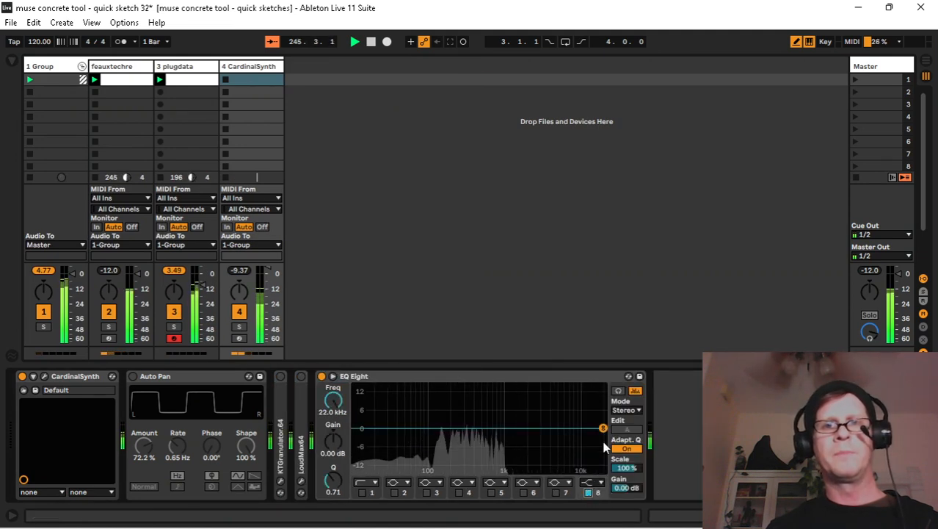
left_click_drag(603, 428, 546, 395)
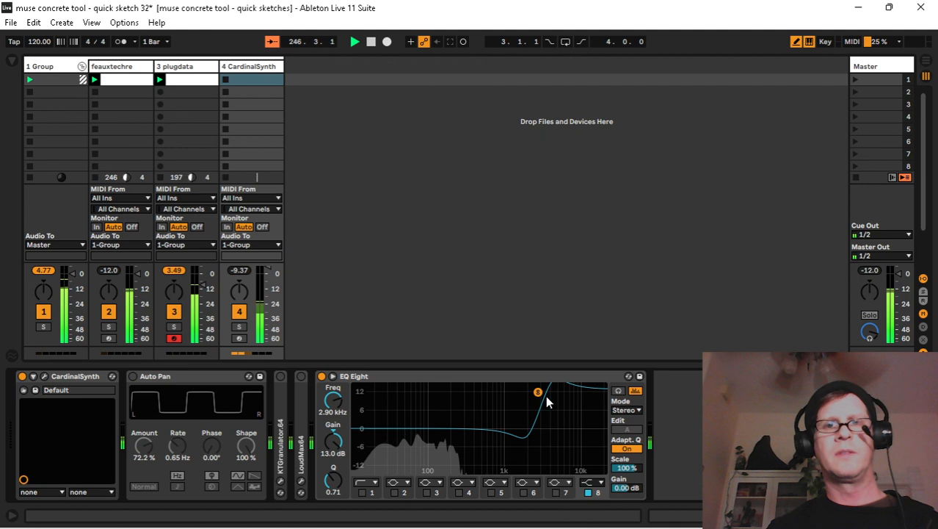
Load the ValhallaSupermassive_x64 VST onto the 1 Group track.
left_click(62, 68)
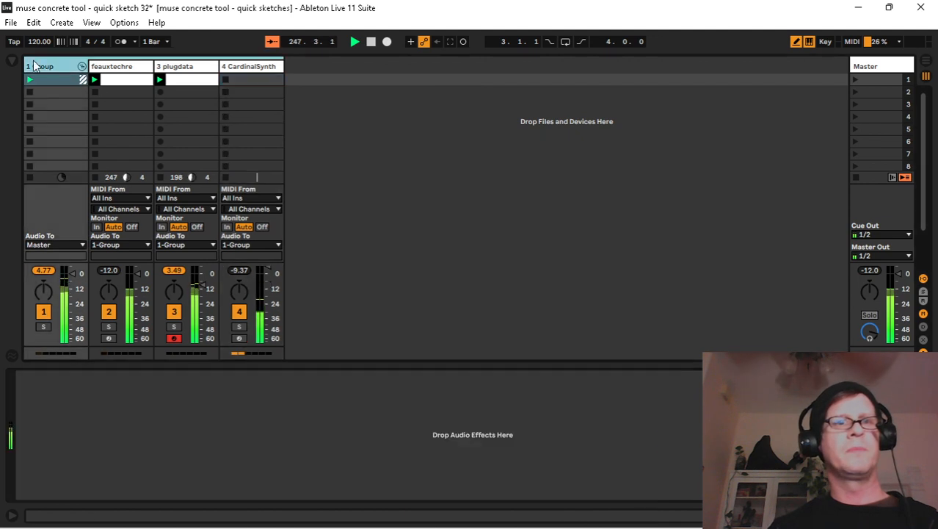
key("ctrl+alt+b")
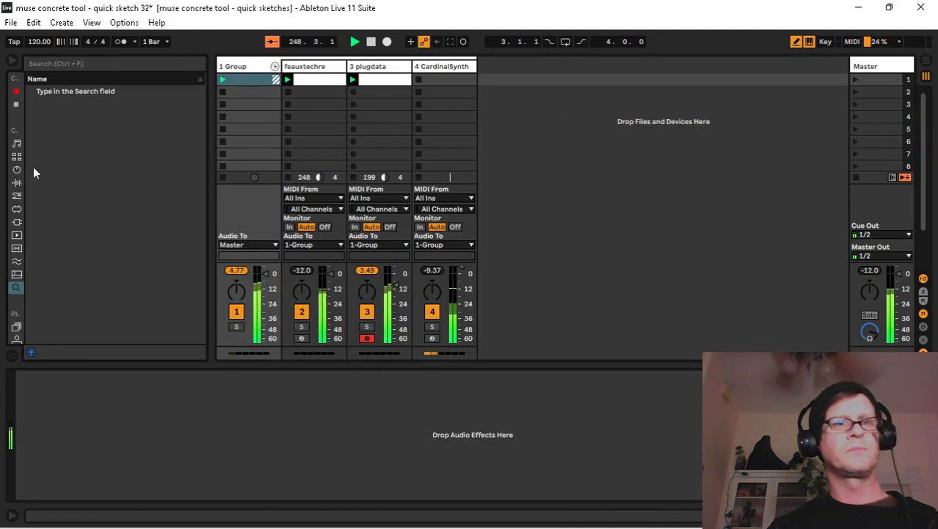
left_click(17, 221)
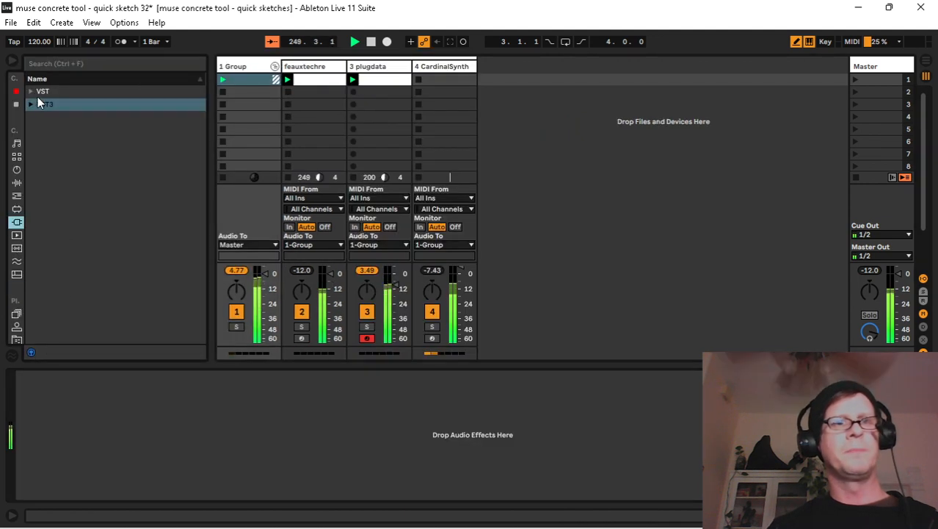
left_click(31, 93)
left_click(69, 226)
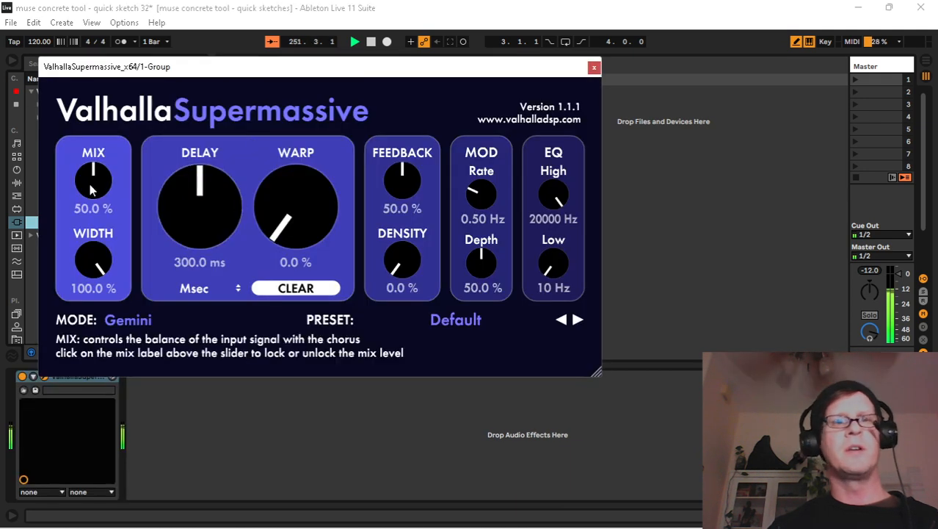
Set ValhallaSupermassive's mix to 20.0%, delay to 12.0 ms and warp to 0.0%, and close its window.
left_click_drag(92, 183, 98, 209)
left_click_drag(175, 209, 172, 298)
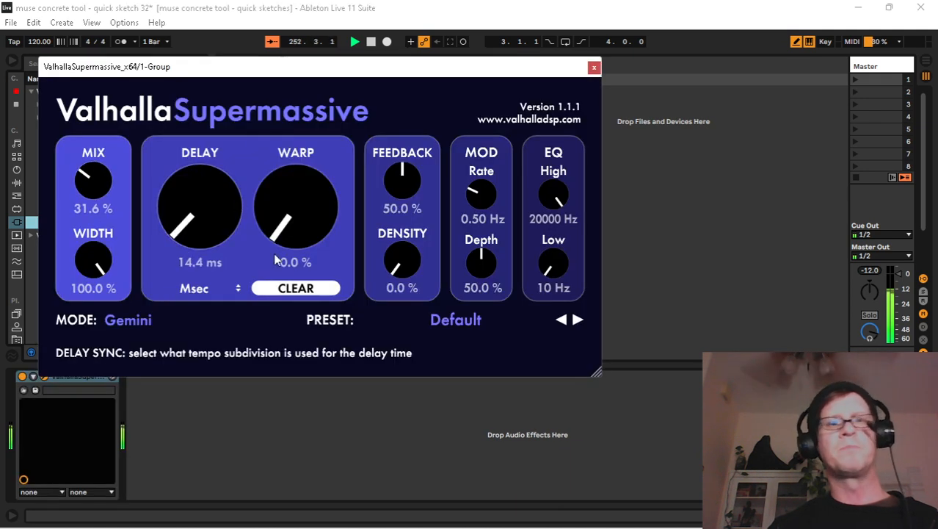
left_click_drag(291, 231, 314, 236)
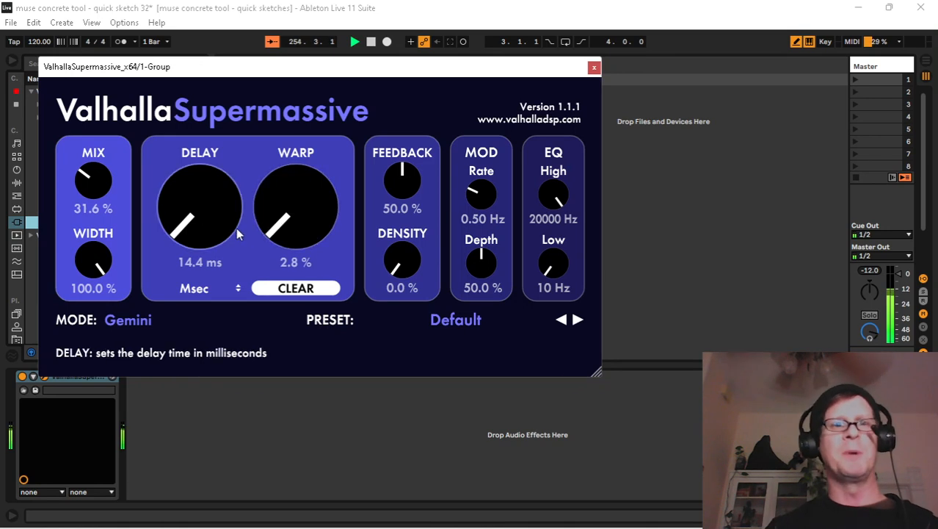
left_click_drag(206, 245, 205, 231)
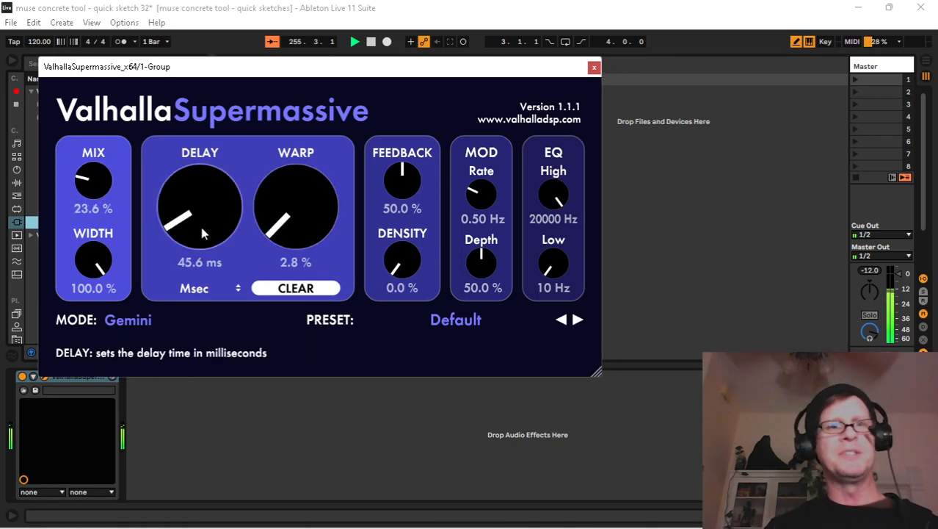
mouse_move(285, 233)
left_mouse_down()
mouse_move(291, 171)
mouse_move(328, 101)
mouse_move(291, 234)
left_mouse_up()
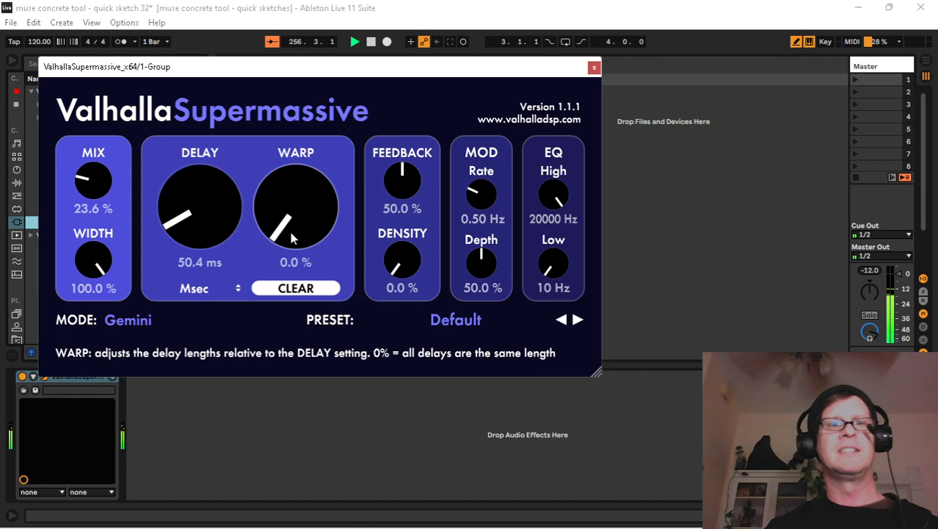
left_click_drag(217, 231, 208, 235)
left_click_drag(93, 178, 94, 183)
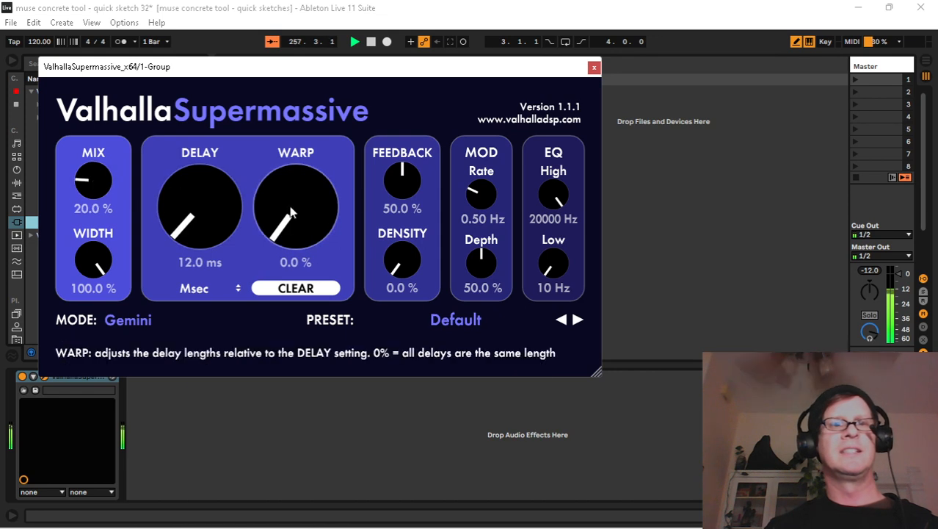
left_click(594, 69)
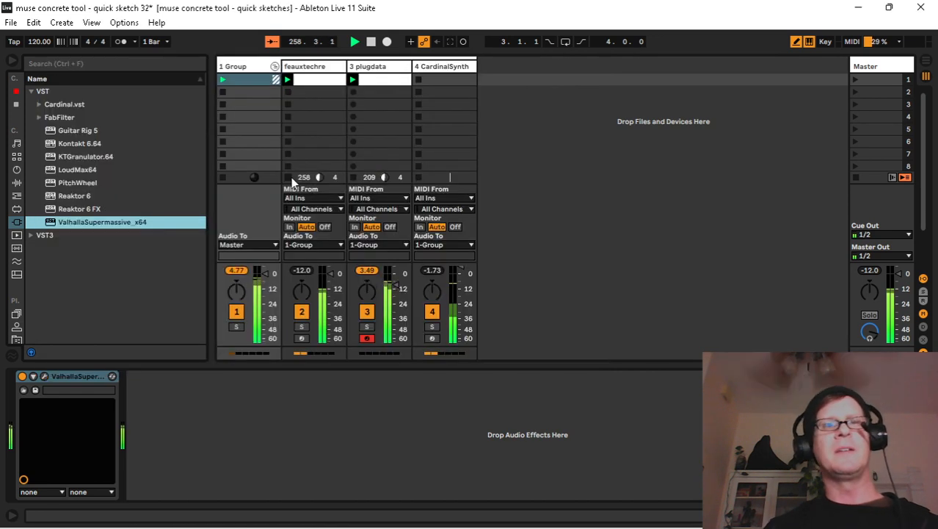
Add Tempo Auto Randomizer and TransportAutoRandomPlayPause from the project's M4L folder to two new MIDI tracks and save the set.
left_click(16, 337)
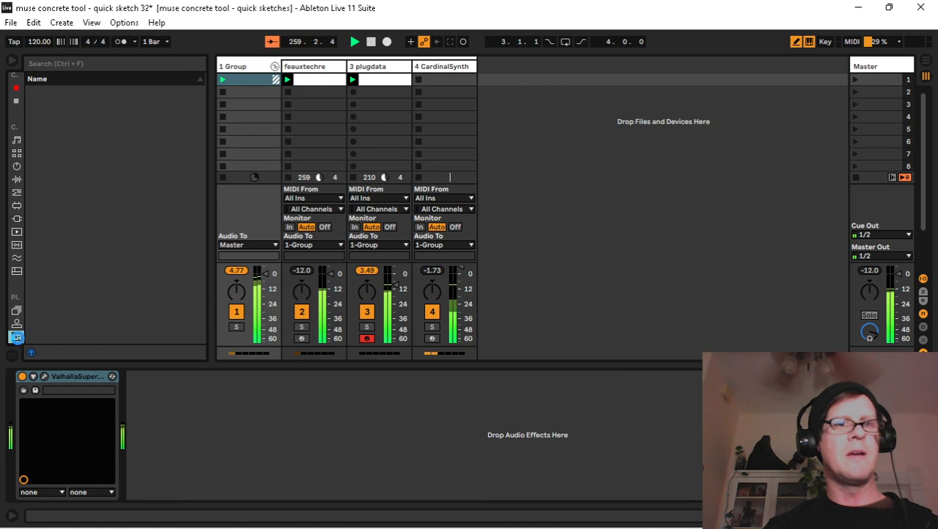
left_click(33, 258)
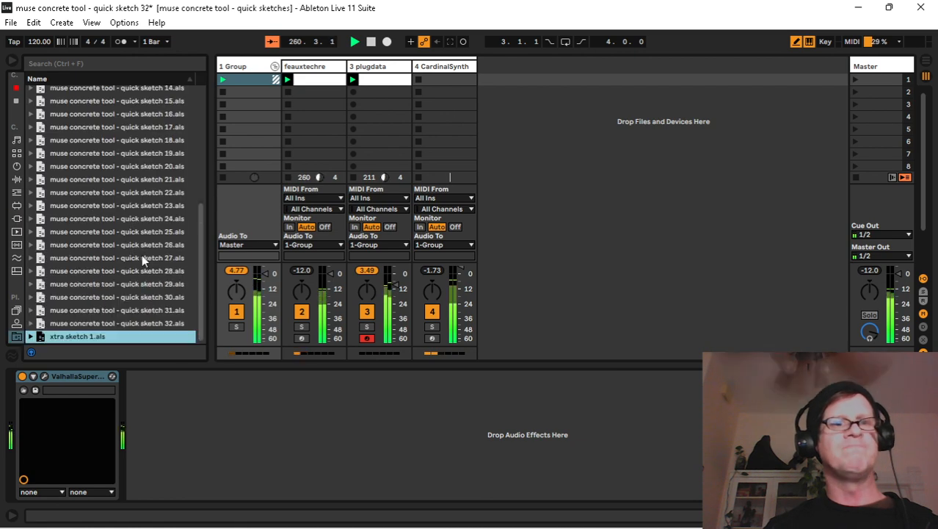
scroll(204, 246, "up", 10)
left_click(31, 104)
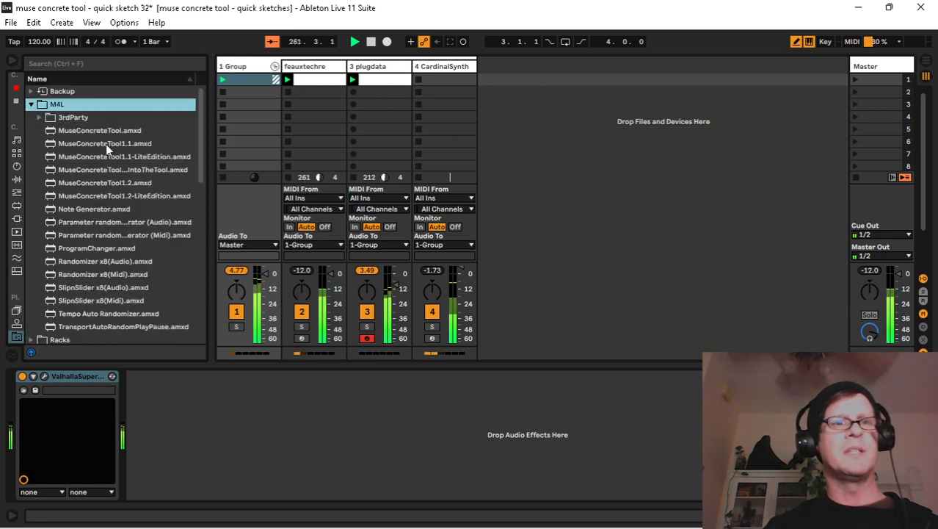
left_click_drag(108, 313, 482, 179)
left_click_drag(494, 118, 494, 119)
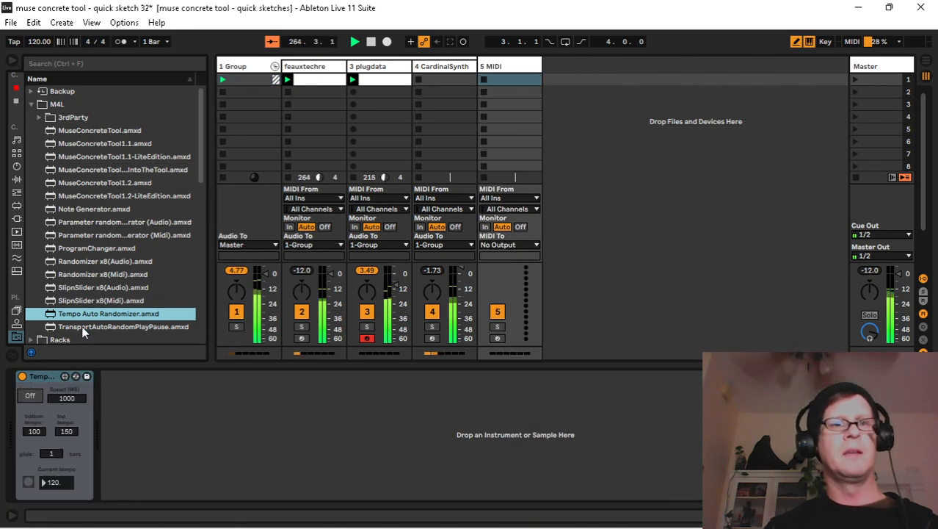
left_click_drag(82, 325, 561, 144)
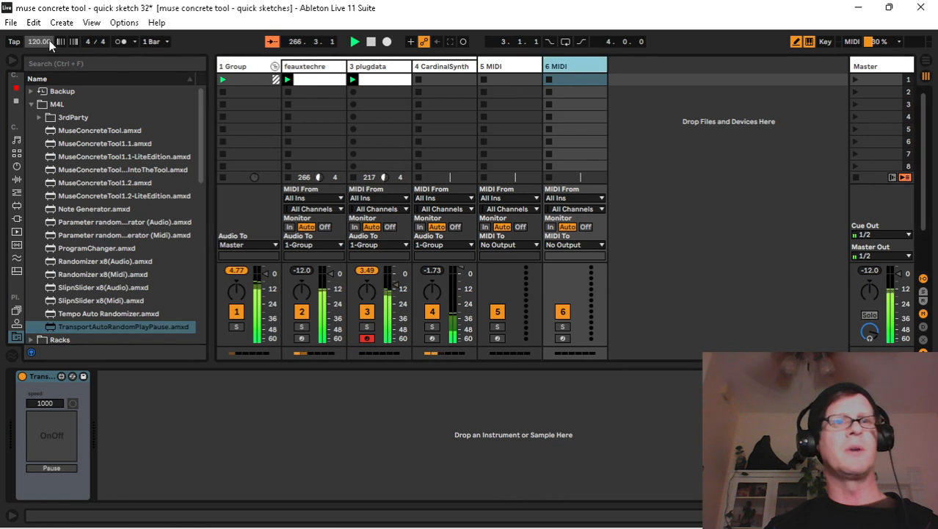
left_click(13, 22)
left_click(44, 149)
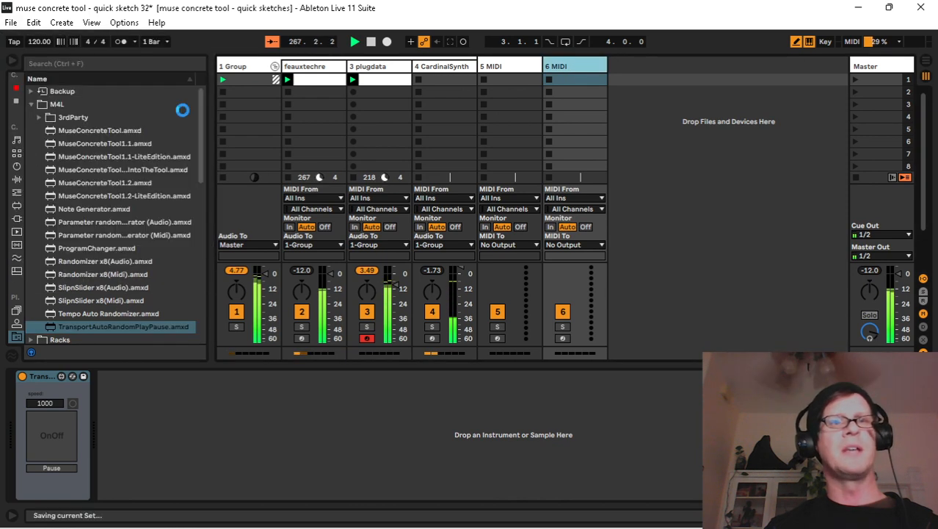
Switch on both the transport and tempo randomizers, and create and launch an empty one-bar clip on the 5 MIDI track.
left_click(65, 437)
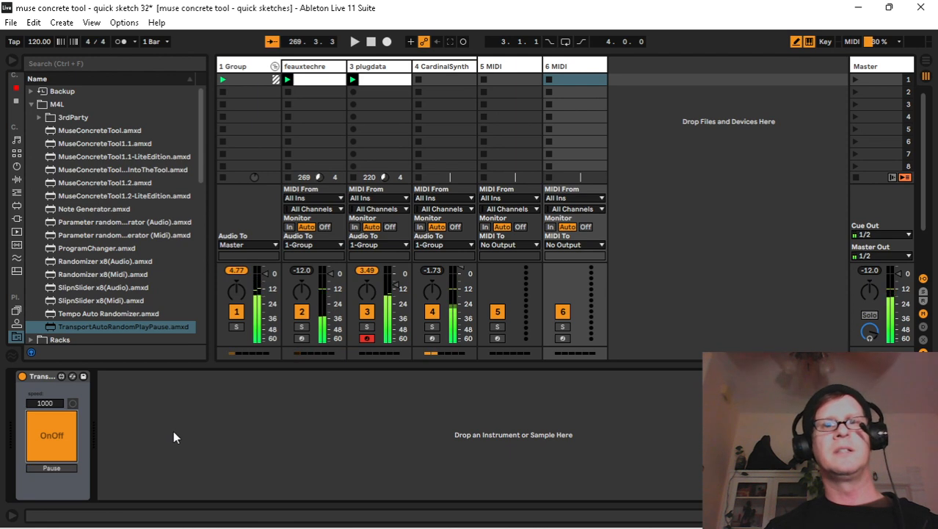
left_click(493, 66)
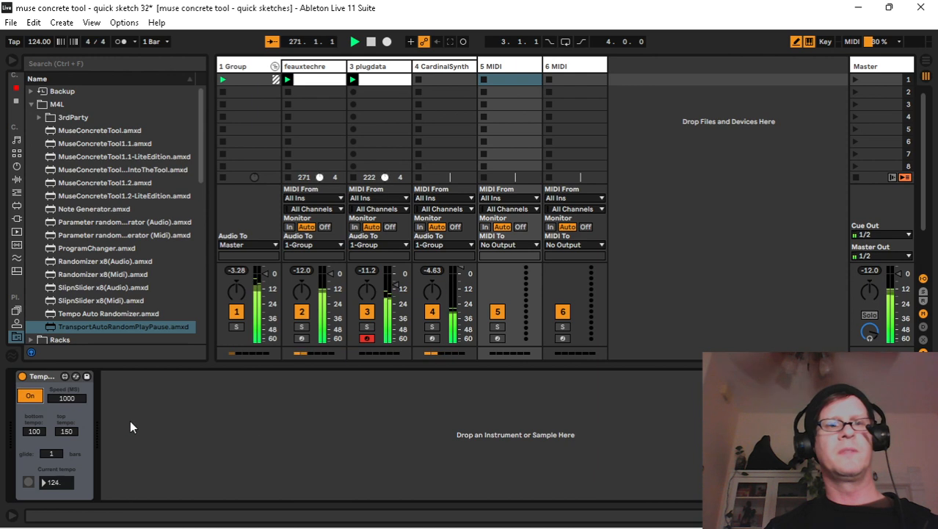
double_click(495, 80)
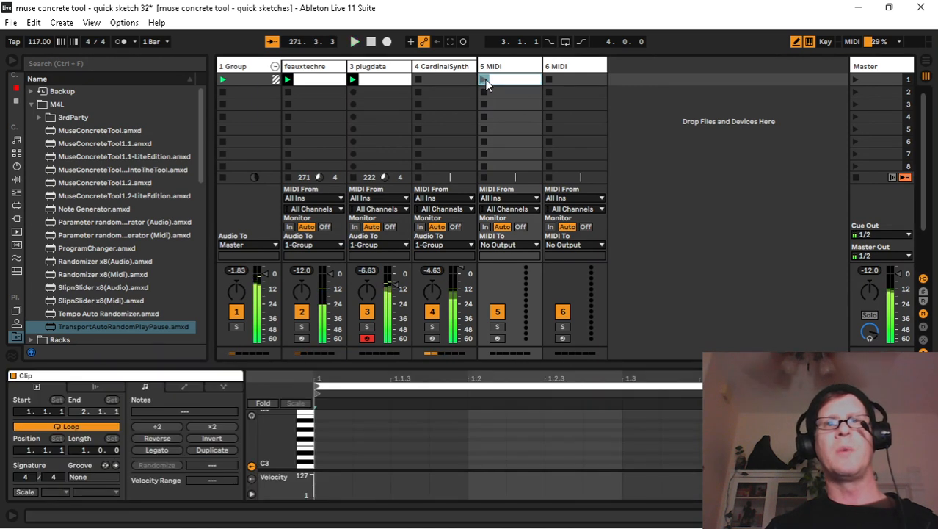
left_click(484, 79)
double_click(524, 67)
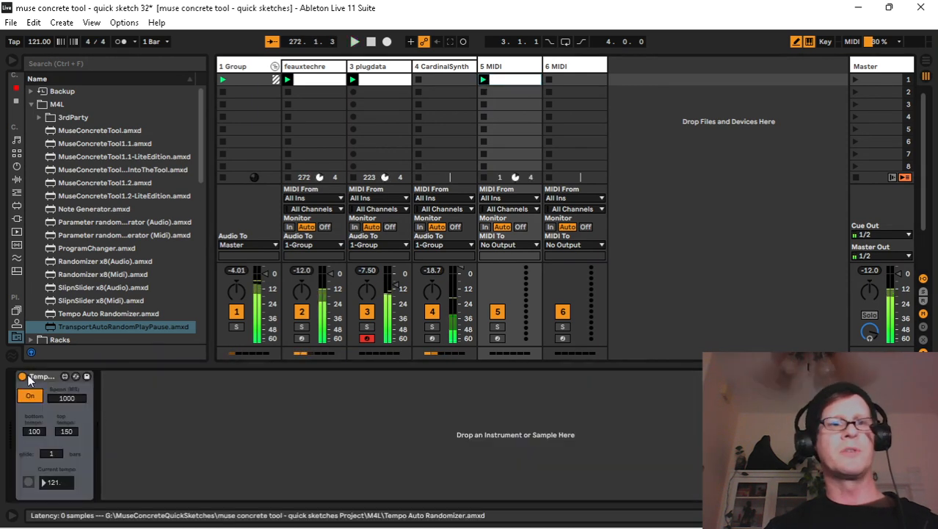
left_click(23, 377)
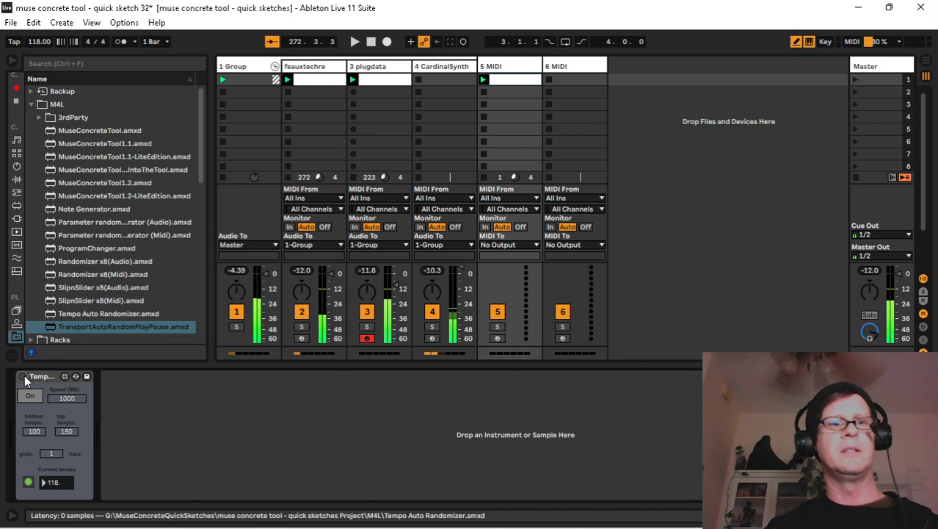
left_click(23, 376)
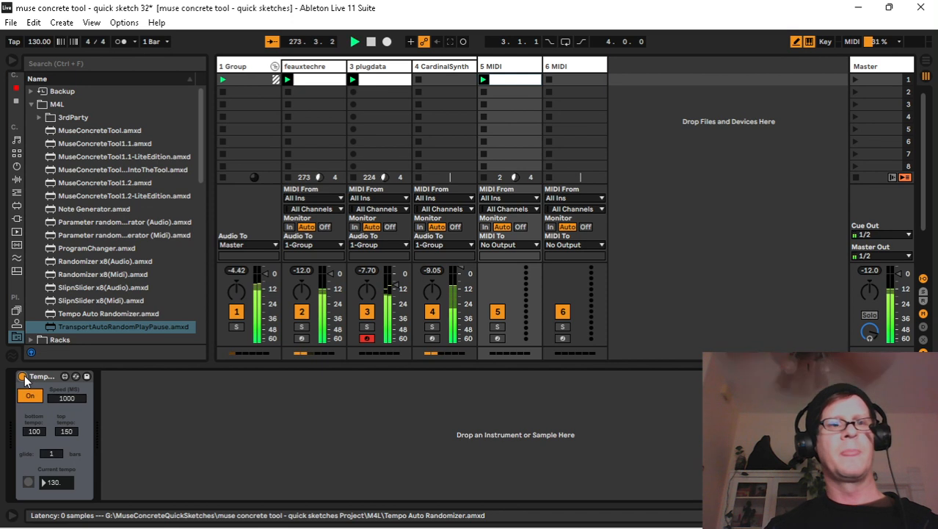
Unlink the tempo randomizer's onoff clip envelope, loop it at length 12.3.1, and draw it off except from bar 6 to just past bar 7.
right_click(30, 399)
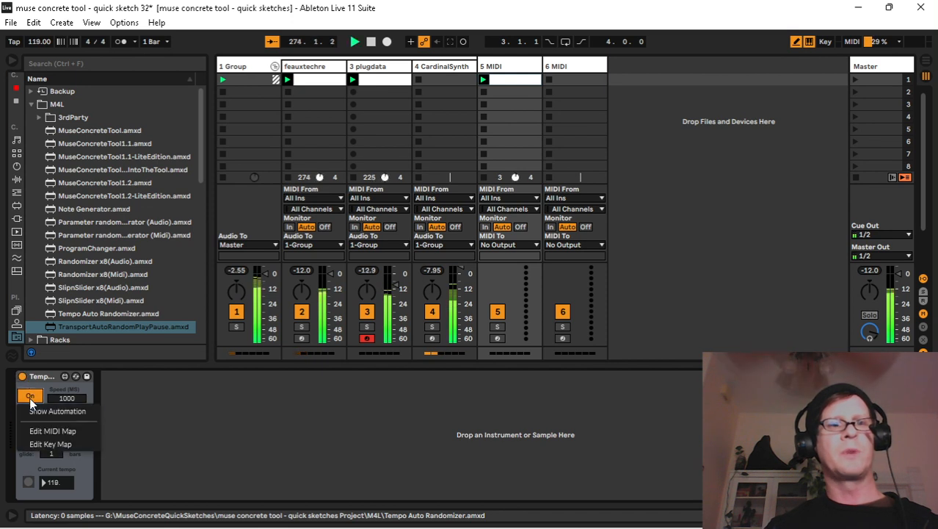
left_click(60, 410)
left_click(162, 427)
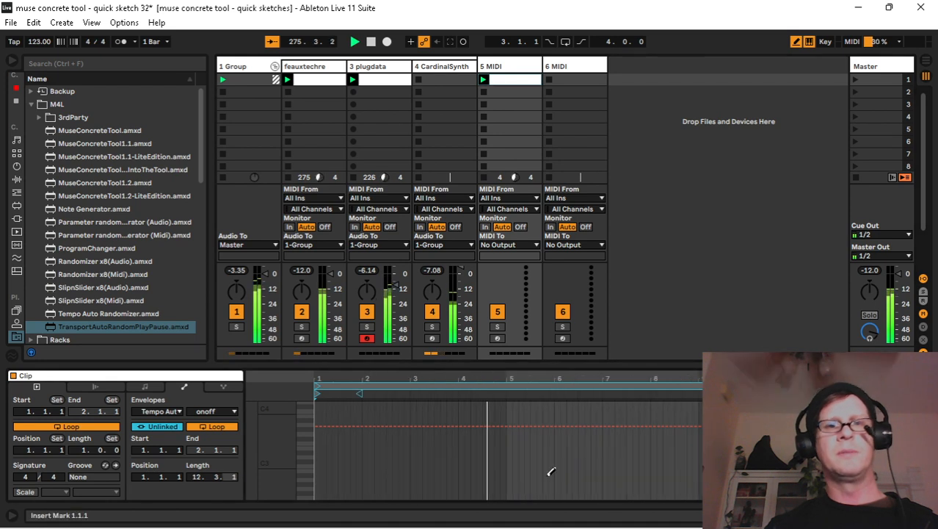
left_click_drag(528, 426, 526, 445)
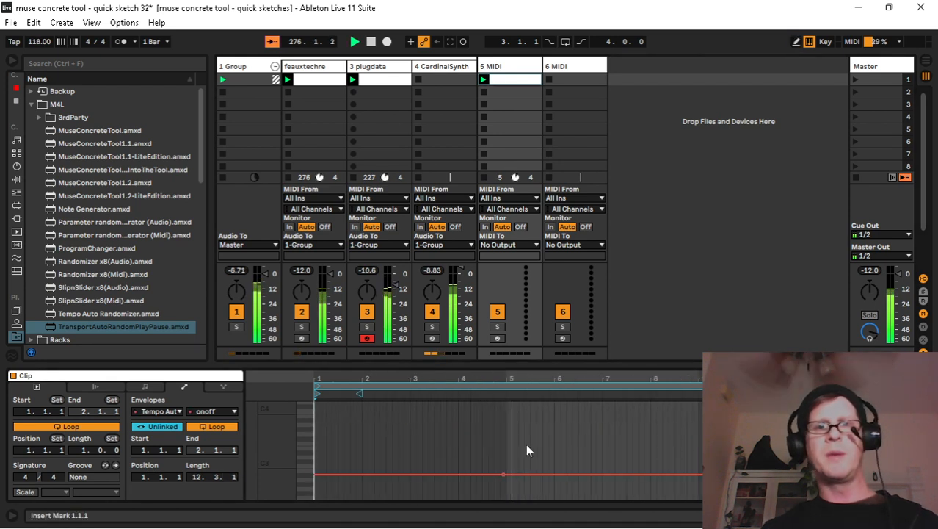
key("b")
left_click_drag(555, 413, 613, 412)
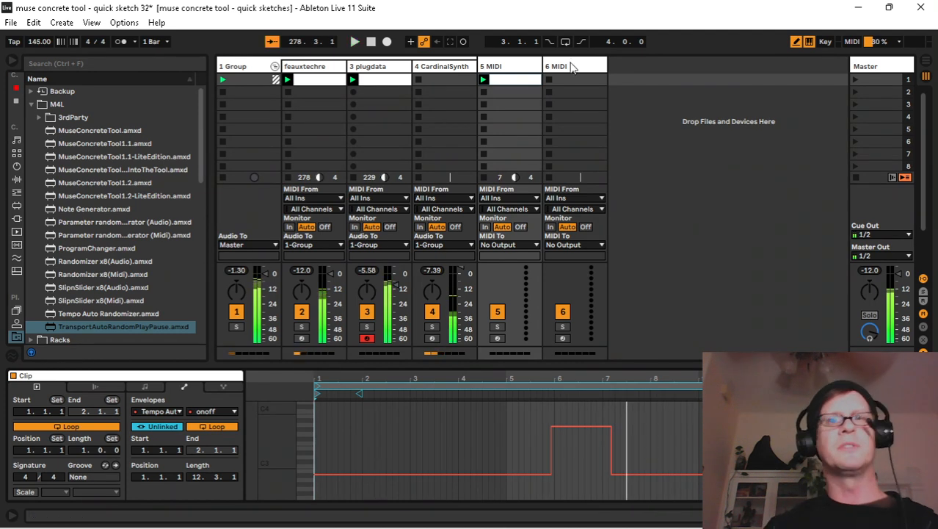
Set Tempo Auto Randomizer's top tempo to 140.
double_click(529, 64)
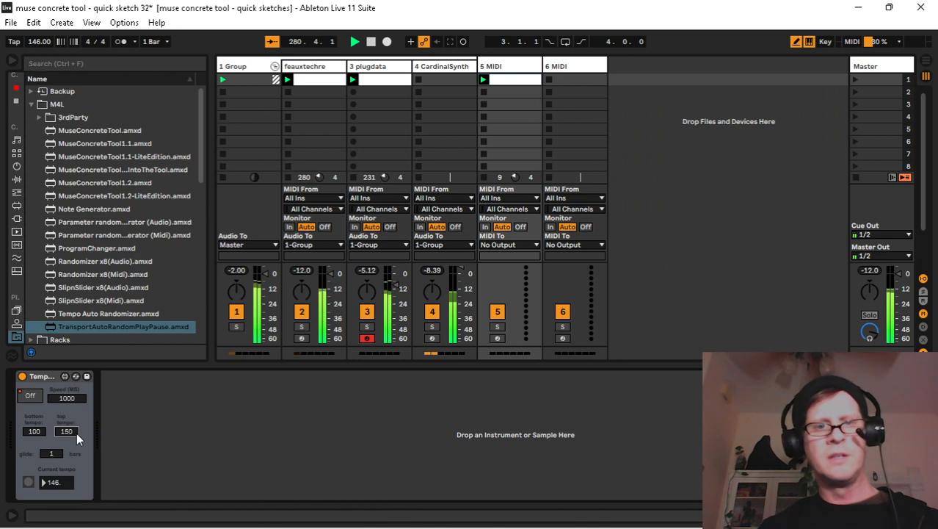
left_click_drag(80, 432, 79, 440)
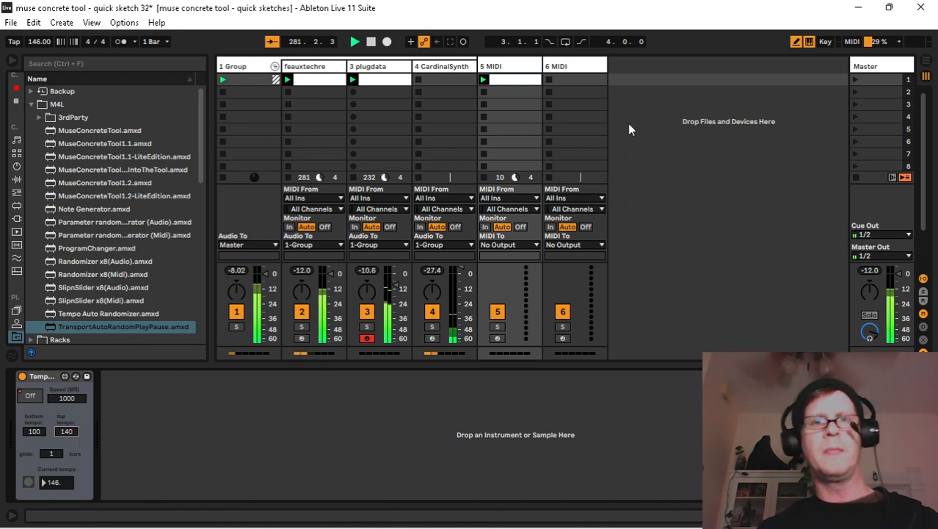
Create and launch an empty one-bar clip in the first slot of the 6 MIDI track.
double_click(566, 79)
double_click(566, 68)
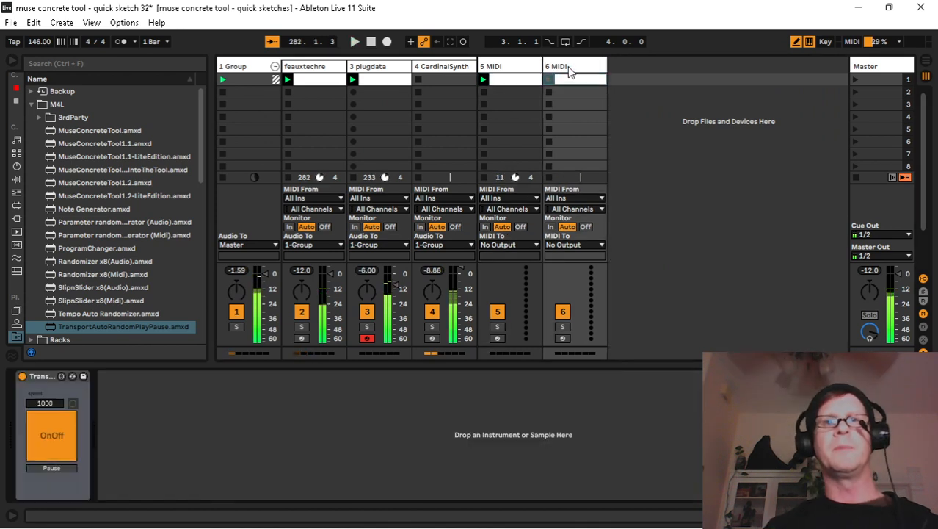
left_click(549, 79)
Show the transport randomizer's onoff envelope in the 6 MIDI clip, unlink it from the clip, and lengthen its loop.
right_click(40, 413)
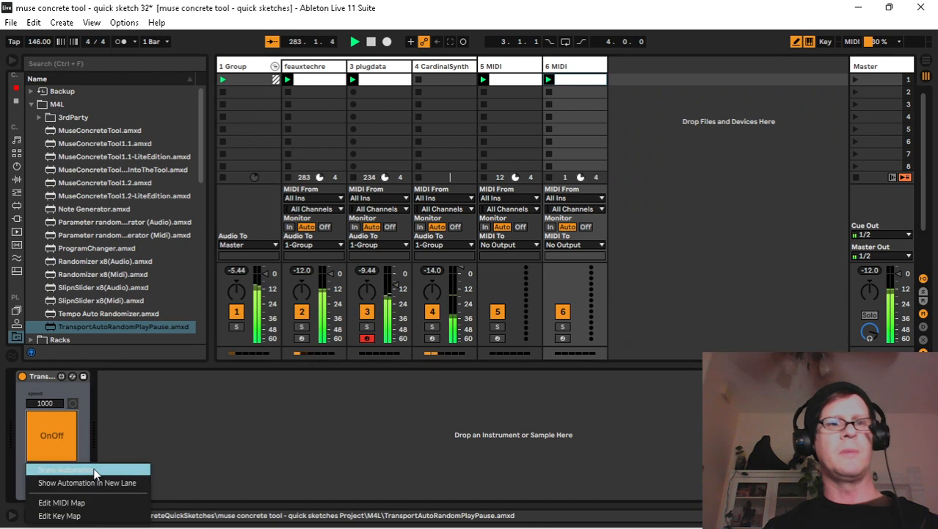
left_click(94, 469)
key("Tab")
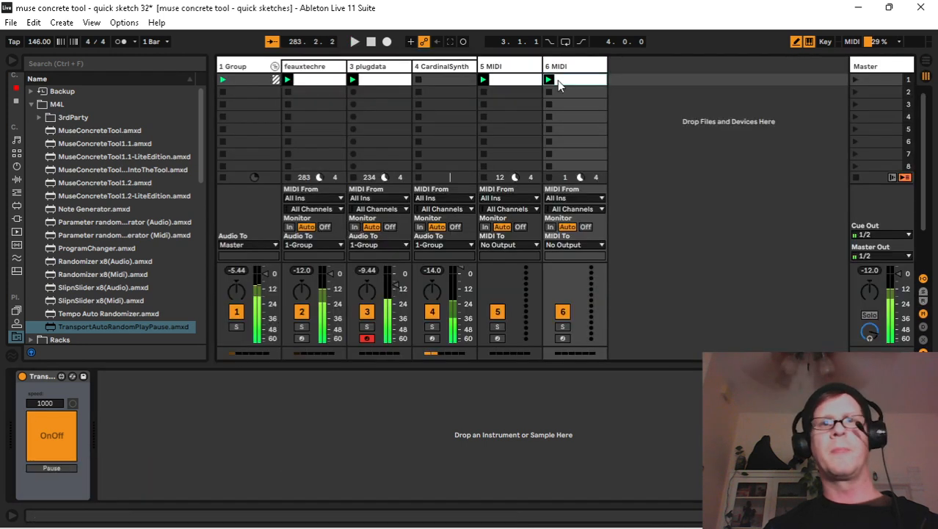
right_click(57, 430)
left_click(87, 472)
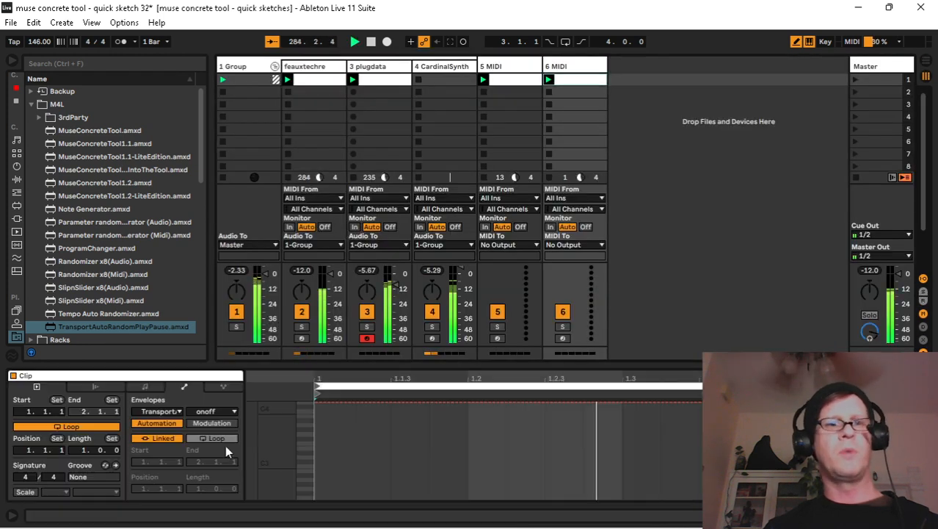
left_click(176, 442)
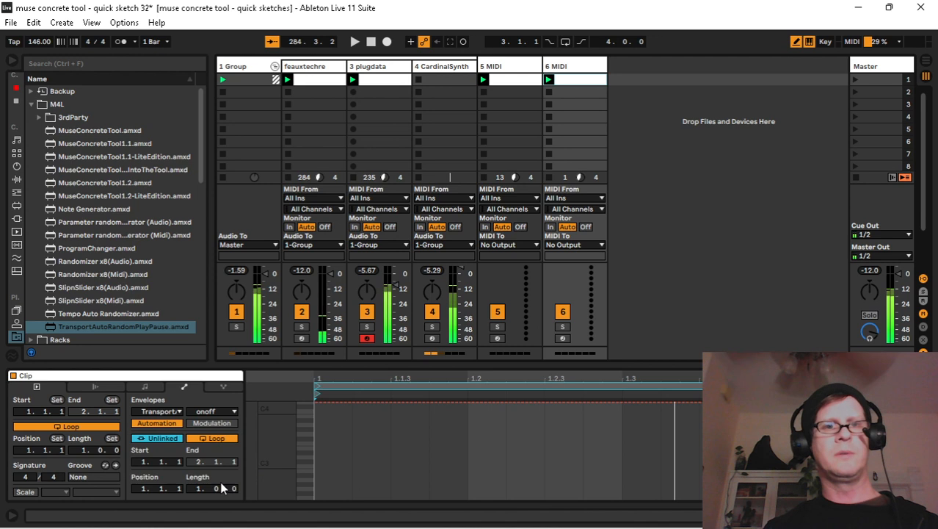
left_click_drag(235, 487, 234, 445)
key("shift+Tab")
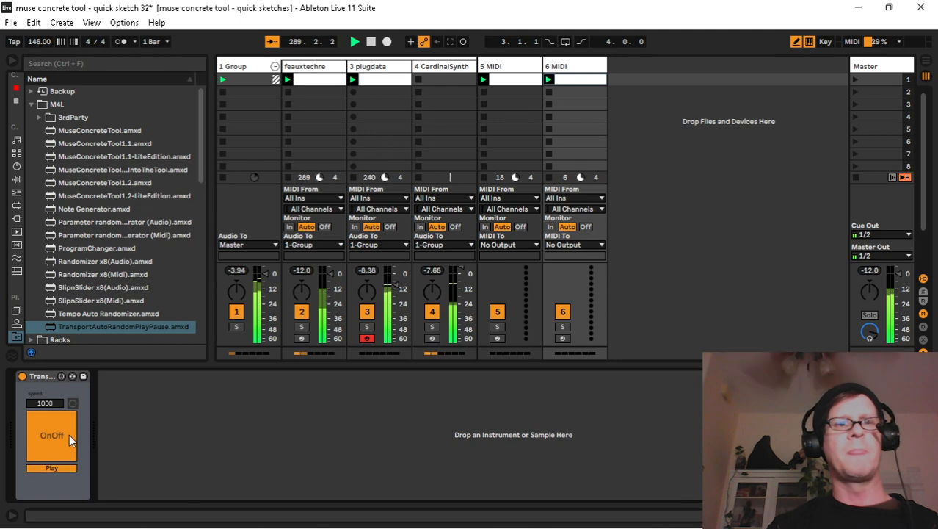
Add an LFO after the transport randomizer on 6 MIDI, with the Bin waveform and a rate of 1.72 Hz.
left_click(16, 103)
left_click(57, 94)
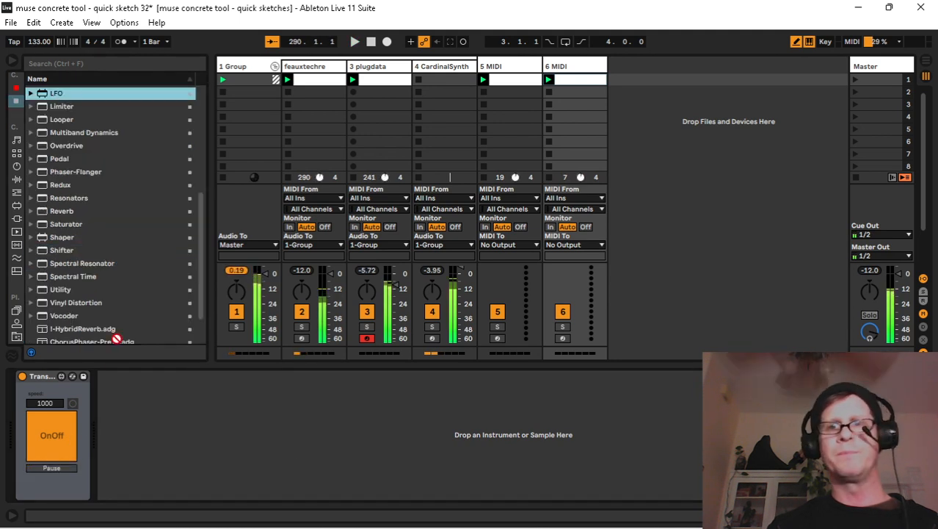
left_click_drag(116, 339, 147, 422)
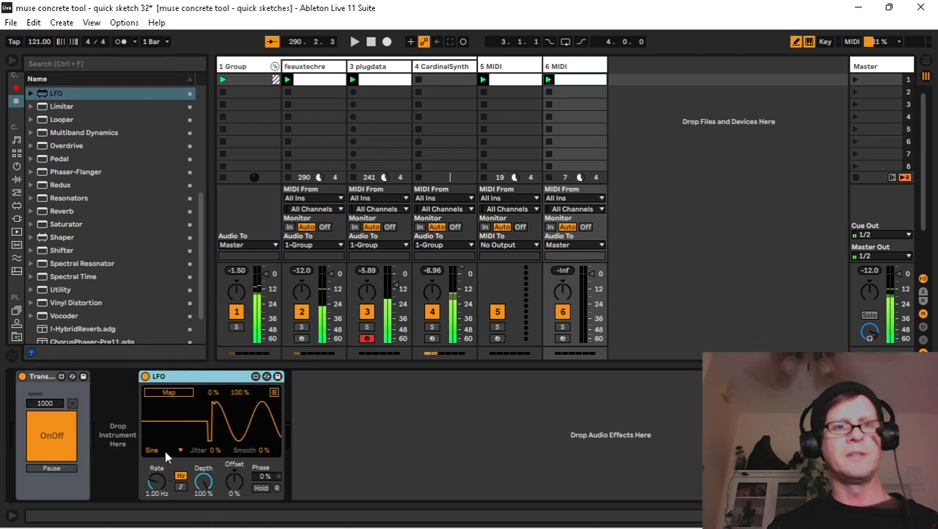
left_click(166, 450)
left_click(166, 439)
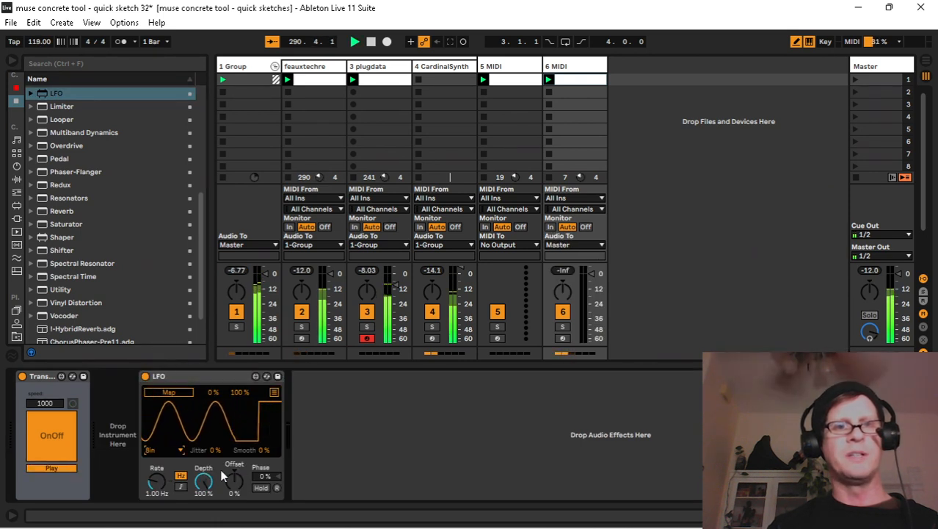
left_click_drag(157, 481, 158, 466)
Map the LFO to the transport randomizer's OnOff switch and set the LFO rate to 0.29 Hz.
left_click(169, 392)
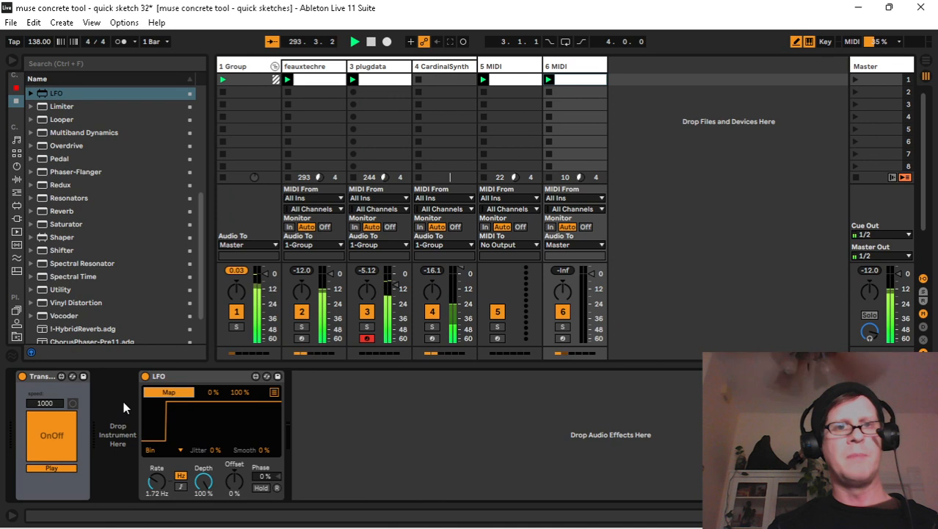
left_click(55, 435)
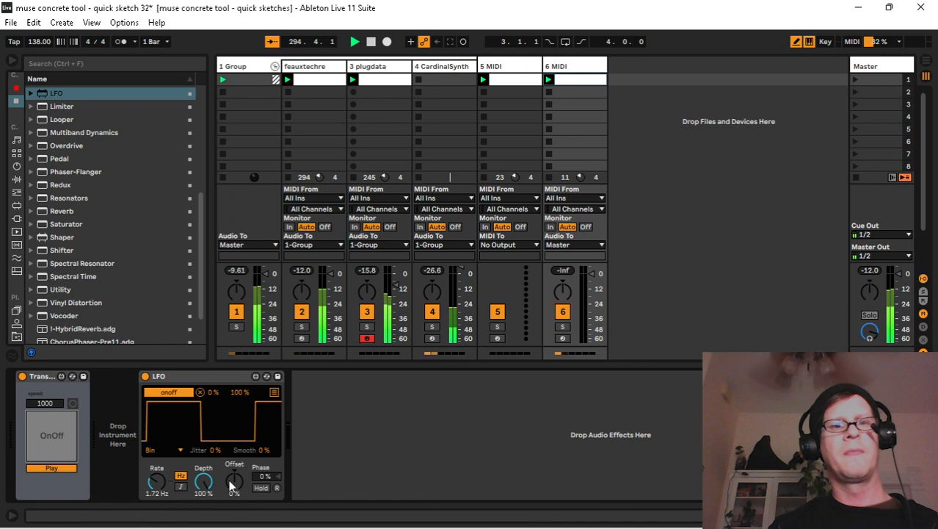
left_click_drag(158, 483, 157, 503)
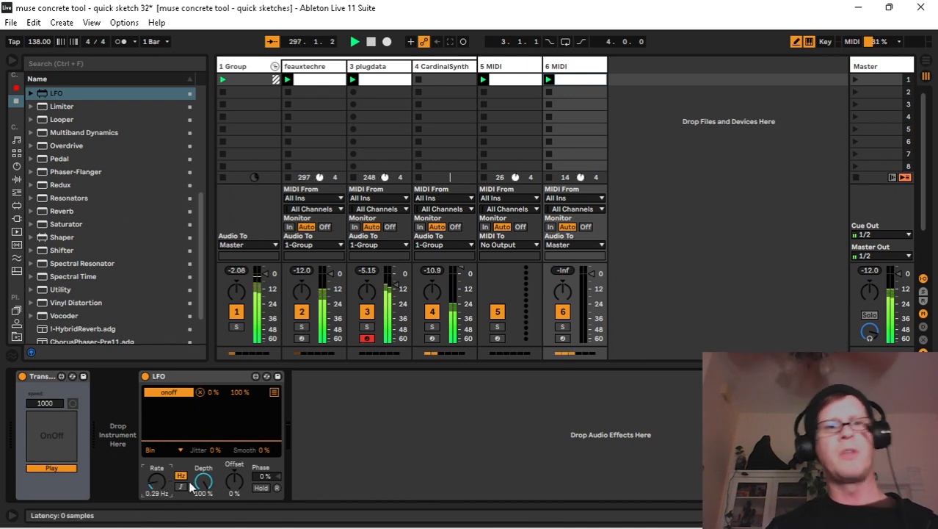
Add a second LFO that modulates the first LFO's Rate with raised depth, and collapse both LFO devices.
left_click_drag(58, 94, 301, 422)
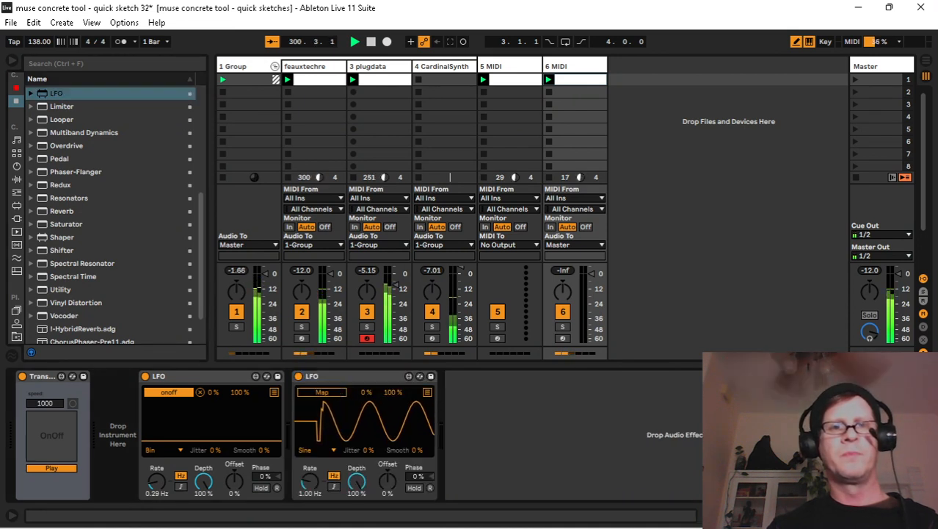
left_click(321, 393)
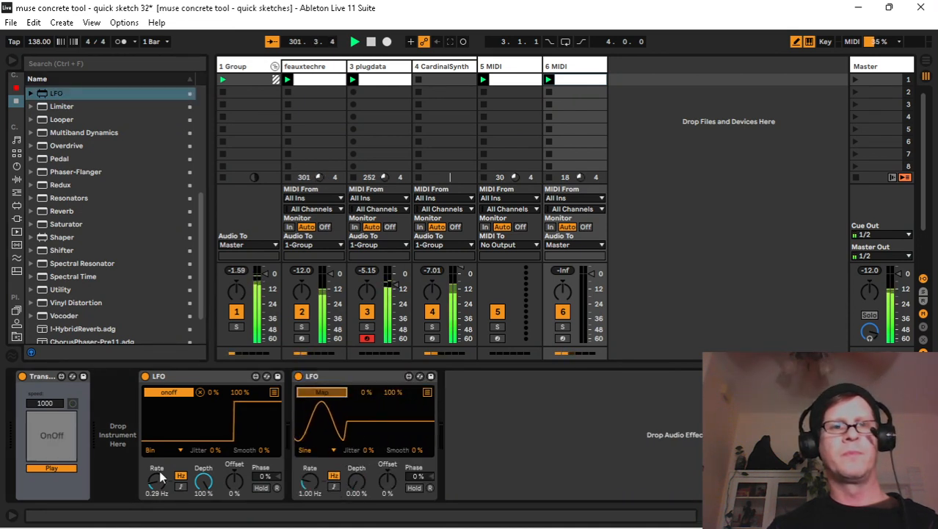
left_click(157, 481)
left_click_drag(356, 482, 357, 467)
double_click(321, 376)
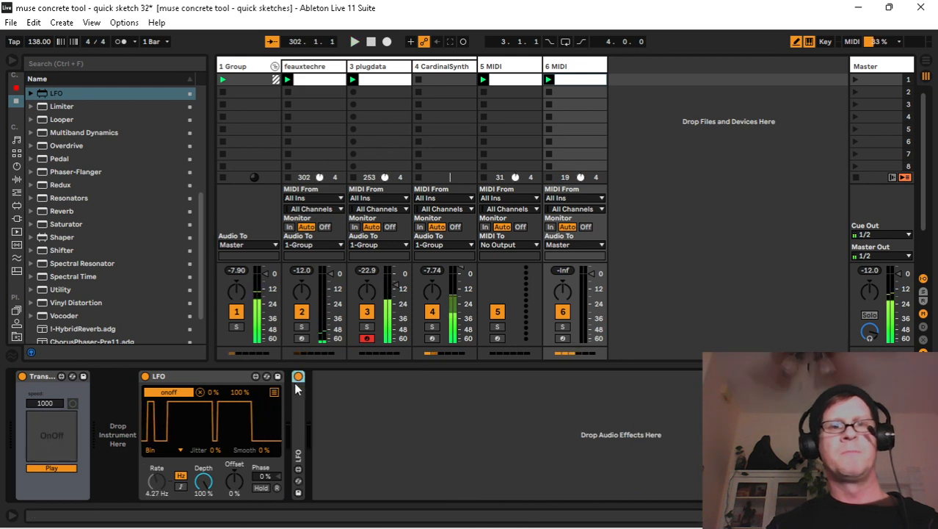
double_click(221, 376)
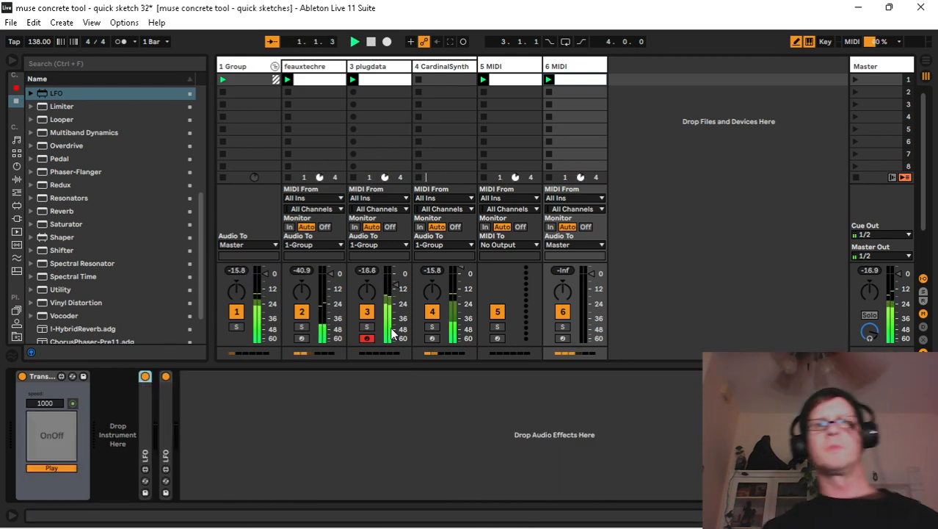